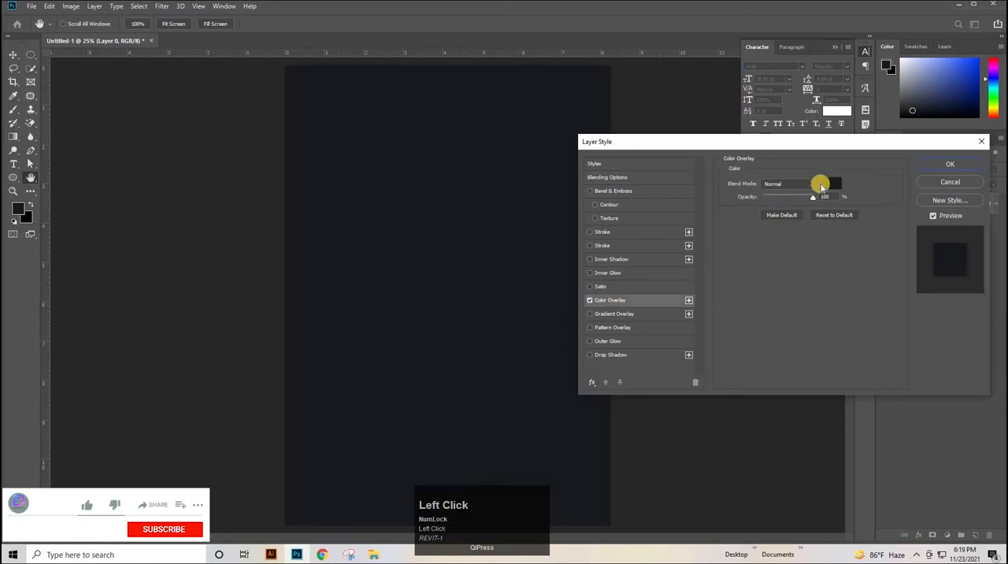
# Apply a dark #1a1b1f color overlay to the background layer and lock that layer
pyautogui.click(838, 184)
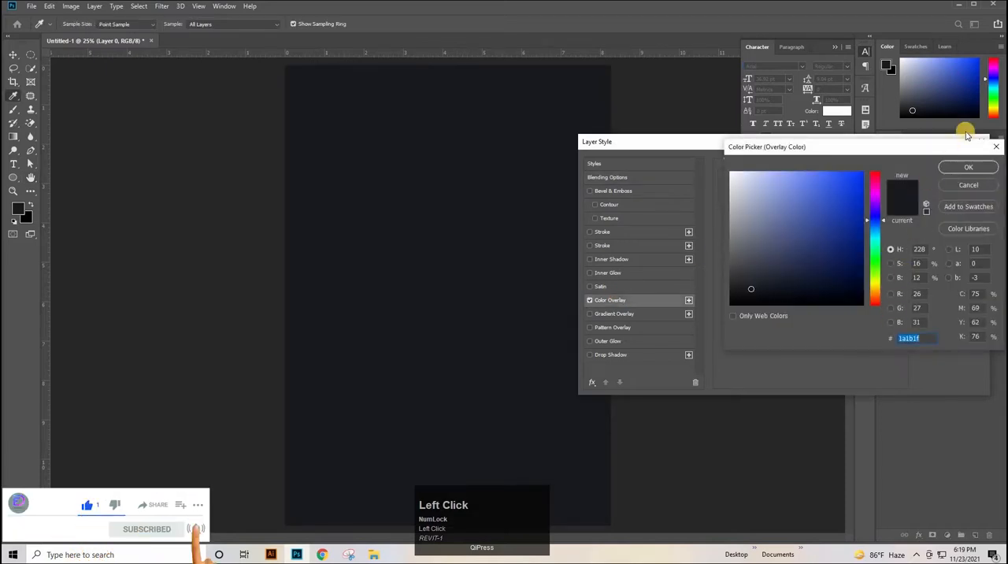
pyautogui.press('Return')
pyautogui.press('Return')
pyautogui.click(959, 206)
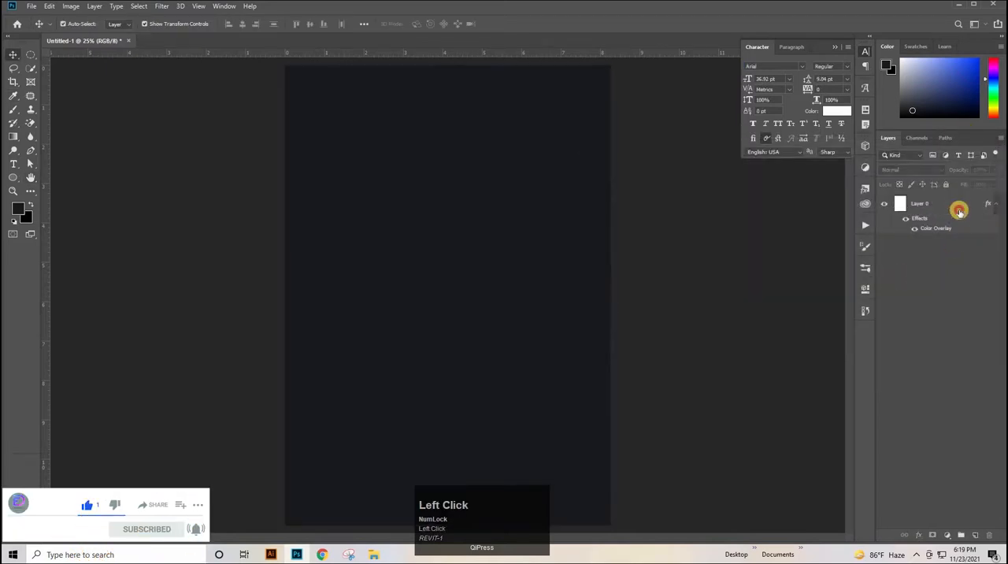
pyautogui.click(946, 185)
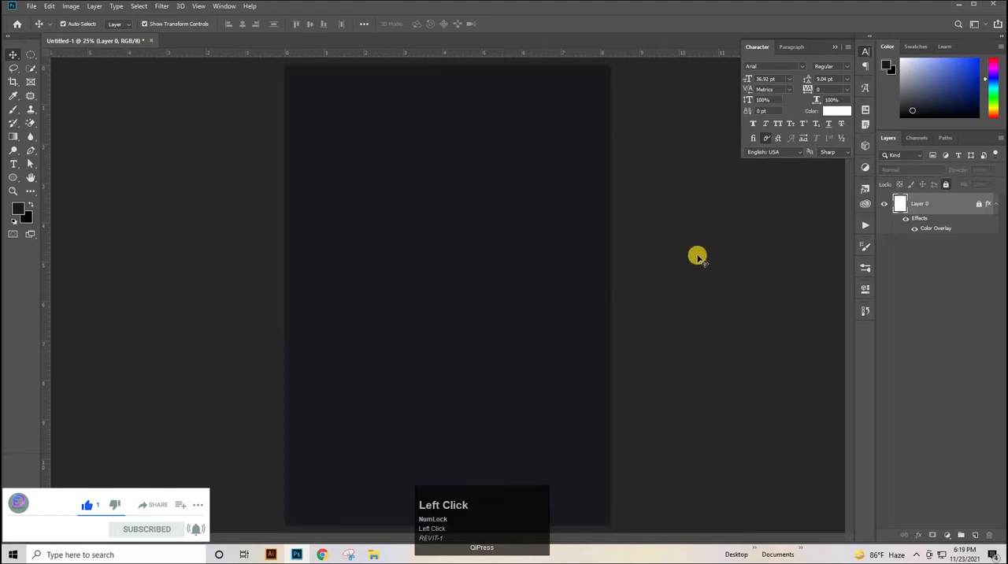
# Paste the snow and snowflake group, scale it to about 92%, and position it over the page
pyautogui.hotkey('ctrl', 'v')
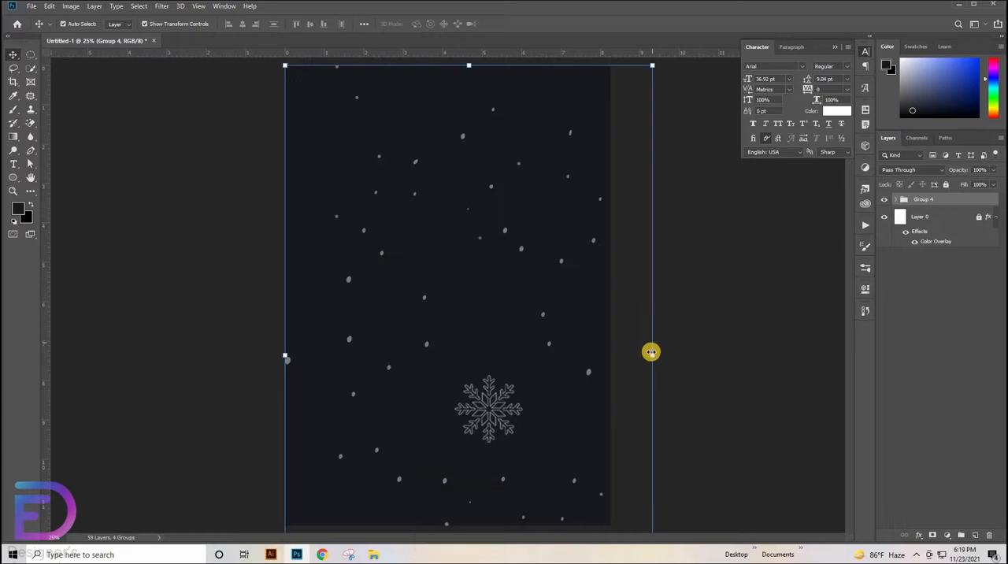
pyautogui.moveTo(651, 353); pyautogui.dragTo(610, 354)
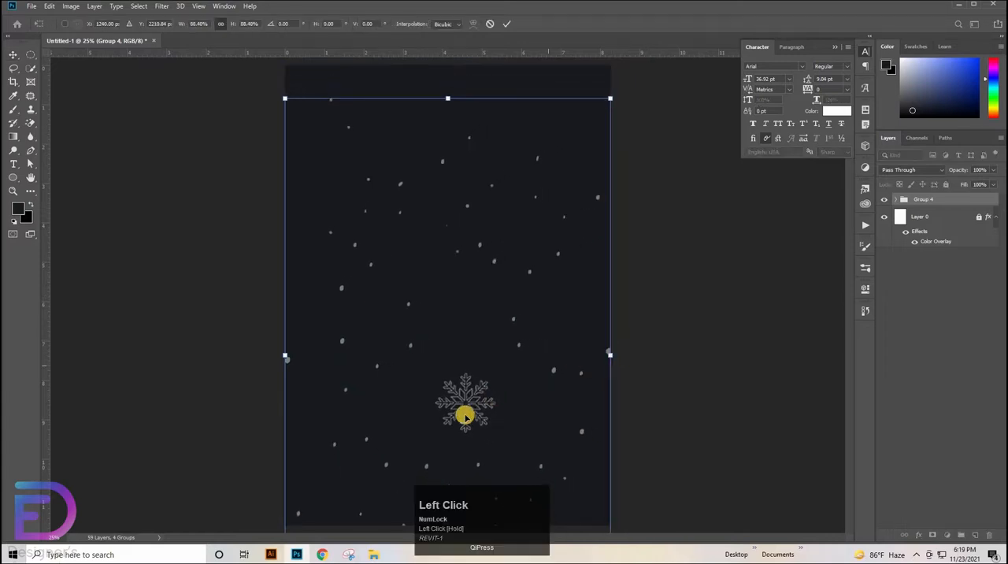
pyautogui.moveTo(481, 400); pyautogui.dragTo(466, 402)
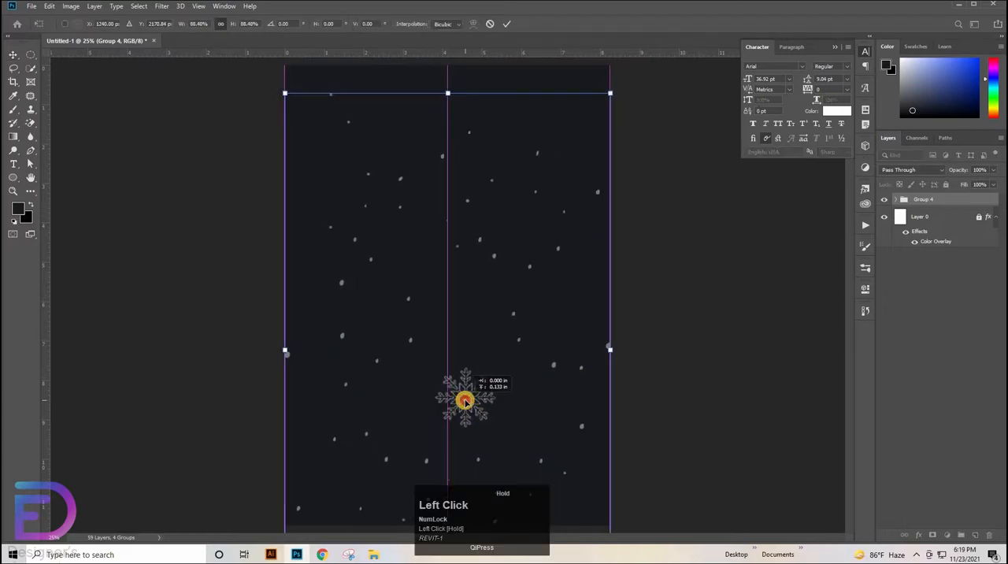
pyautogui.moveTo(606, 370); pyautogui.dragTo(625, 346)
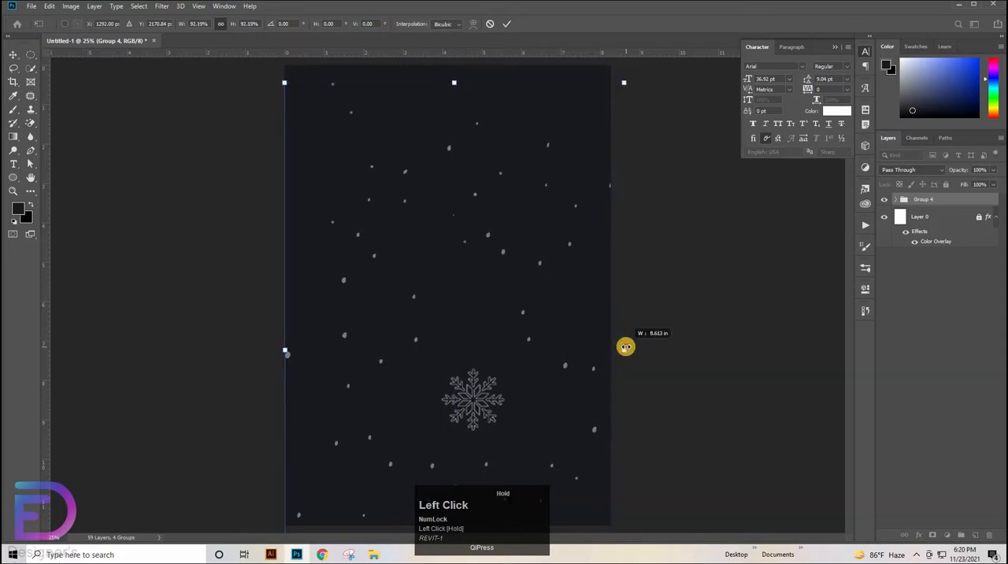
pyautogui.moveTo(482, 399); pyautogui.dragTo(506, 389)
pyautogui.click(738, 351)
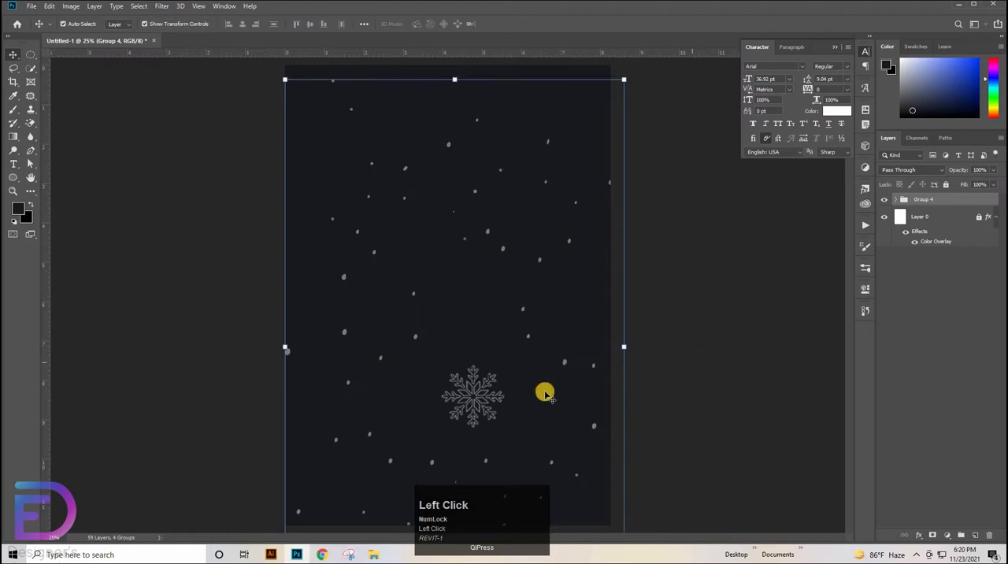
# Duplicate the large snowflake inside Group 4, scale the copy to about 43%, and place it near the page's upper left edge
pyautogui.click(473, 400)
pyautogui.click(903, 200)
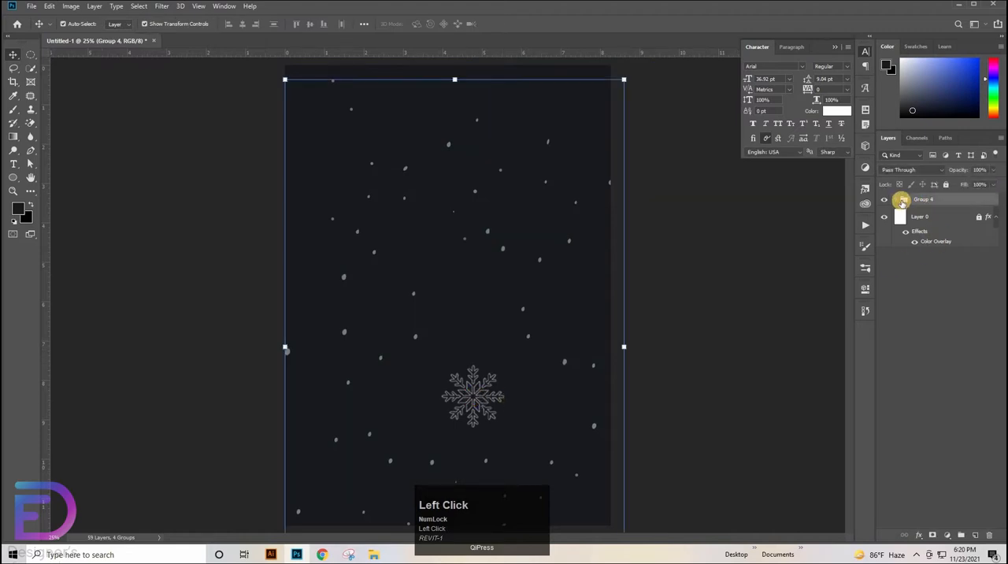
pyautogui.click(896, 199)
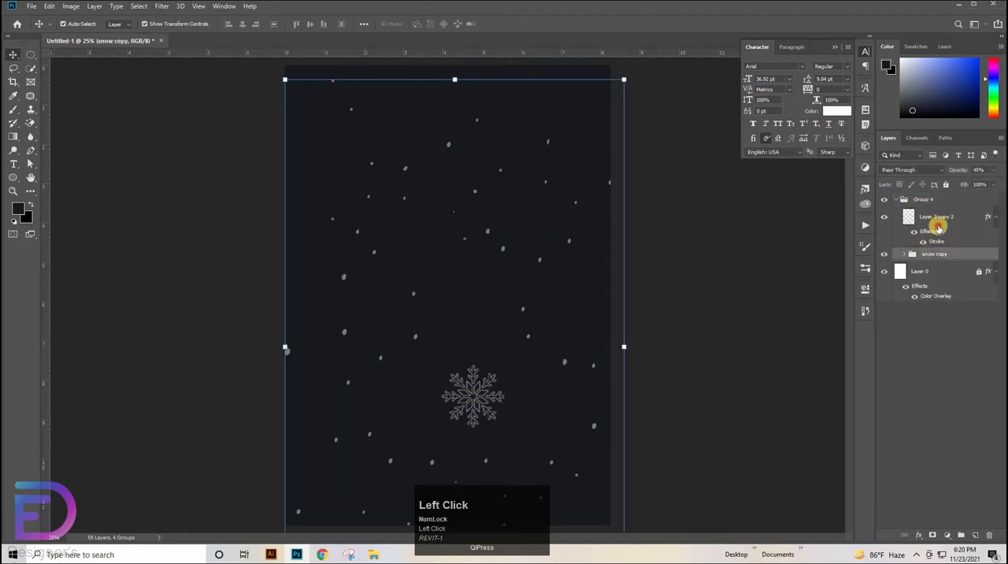
pyautogui.click(934, 219)
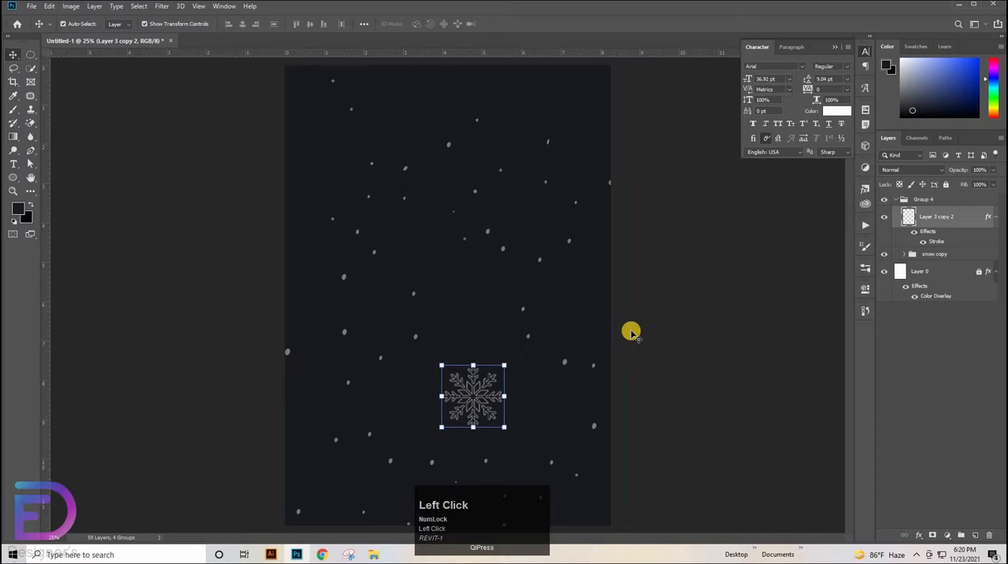
pyautogui.click(468, 402)
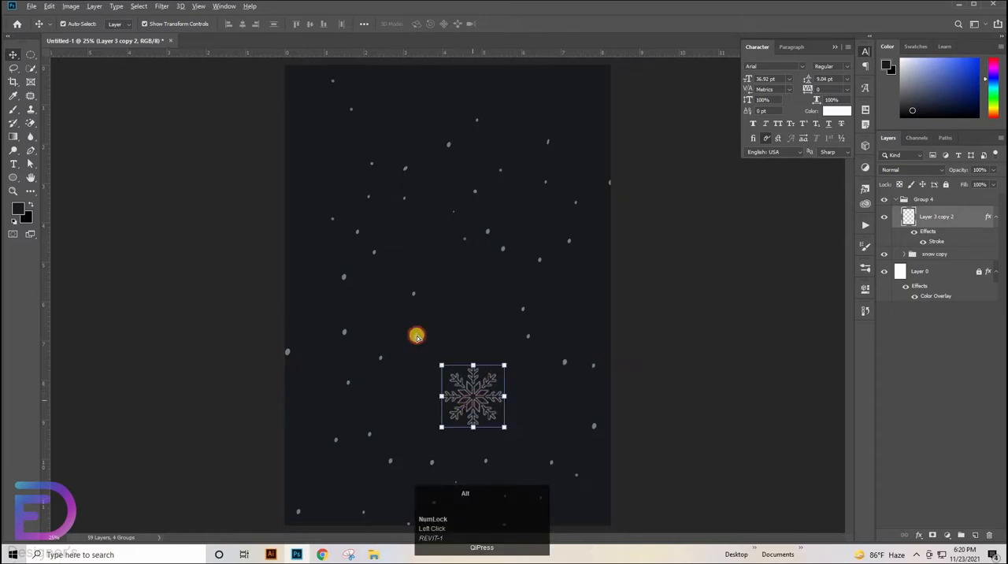
pyautogui.moveTo(416, 336); pyautogui.dragTo(316, 174)
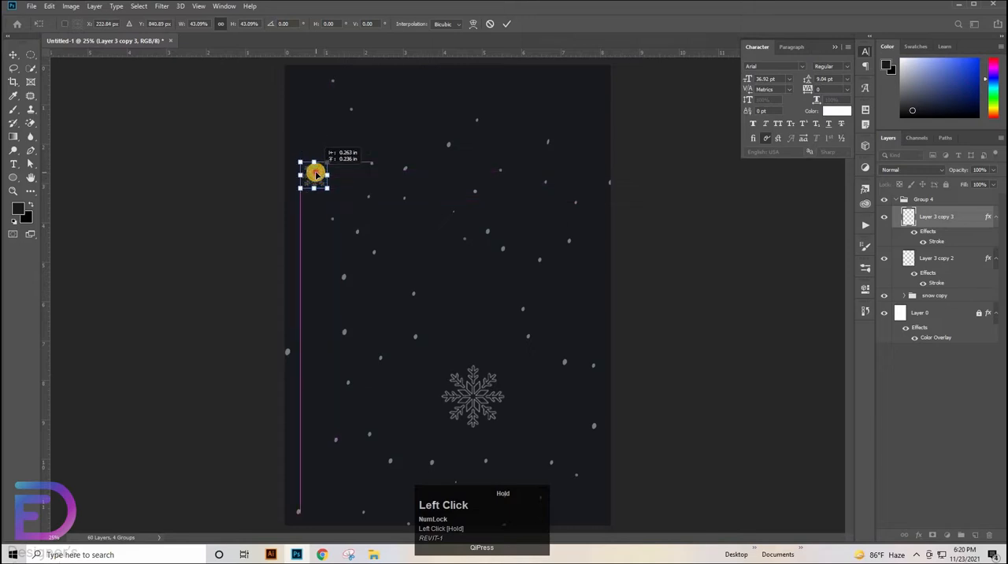
pyautogui.click(230, 240)
# Duplicate the large snowflake so the copy sits half off the page's left edge, below the small snowflake
pyautogui.click(478, 407)
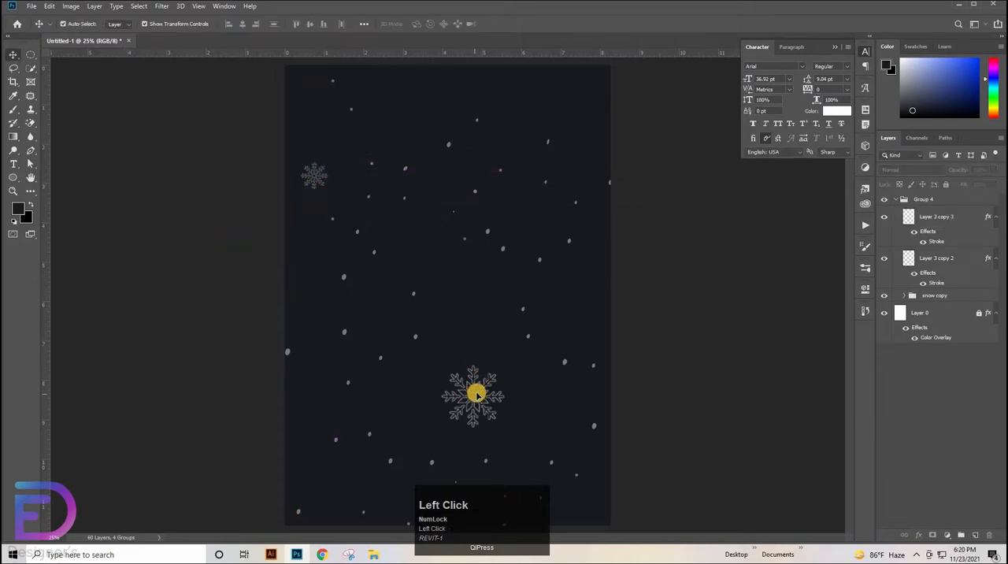
pyautogui.moveTo(475, 396); pyautogui.dragTo(292, 276)
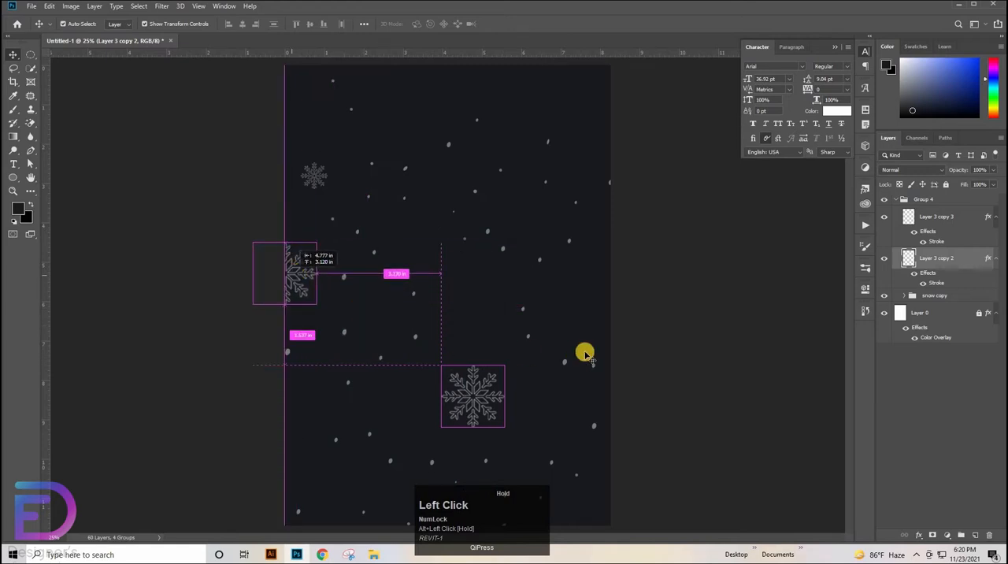
pyautogui.keyDown('alt'); pyautogui.click(368, 263); pyautogui.keyUp('alt')
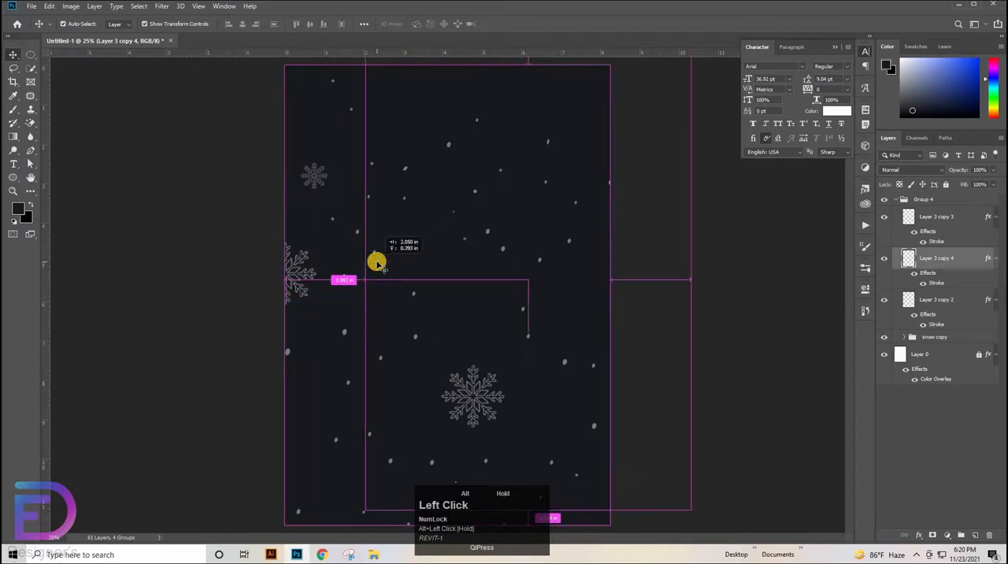
pyautogui.hotkey('ctrl', 'z')
pyautogui.click(310, 284)
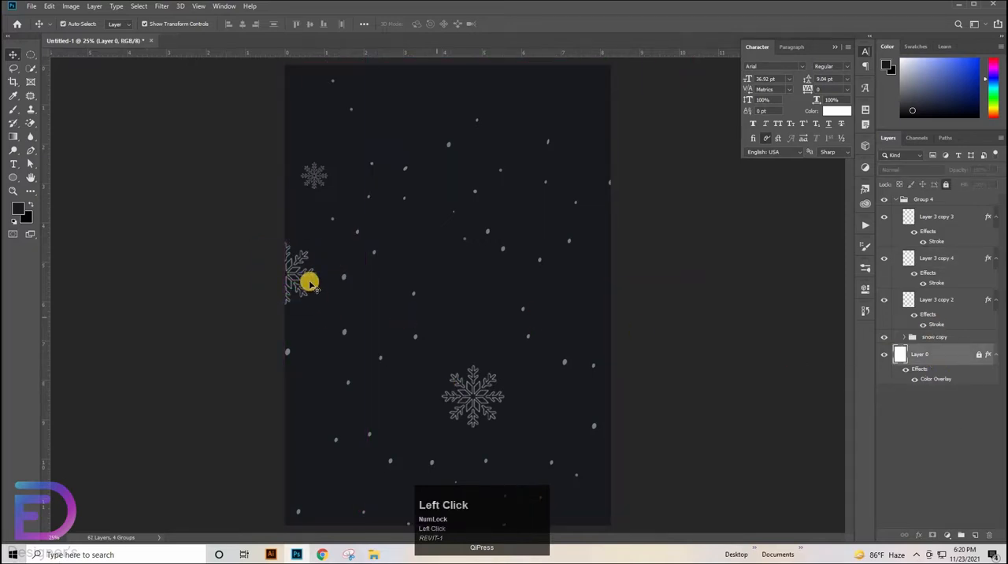
pyautogui.click(307, 274)
pyautogui.moveTo(351, 268); pyautogui.dragTo(349, 274)
pyautogui.hotkey('ctrl', 'z')
pyautogui.keyDown('ctrl'); pyautogui.click(384, 286); pyautogui.keyUp('ctrl')
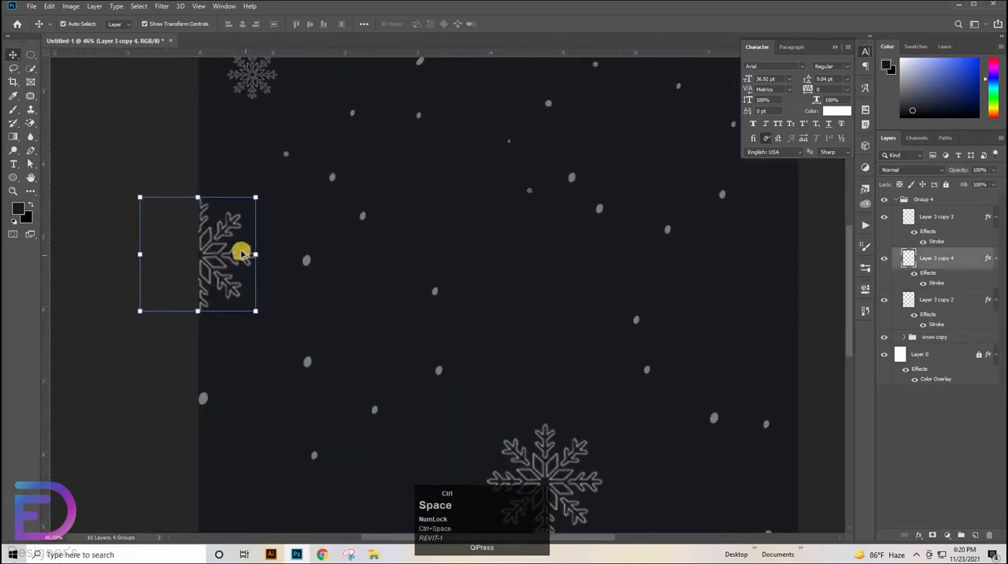
# Duplicate the upper-left small snowflake, scale the copy to about 72%, and place it inward from the half-cropped snowflake
pyautogui.click(256, 85)
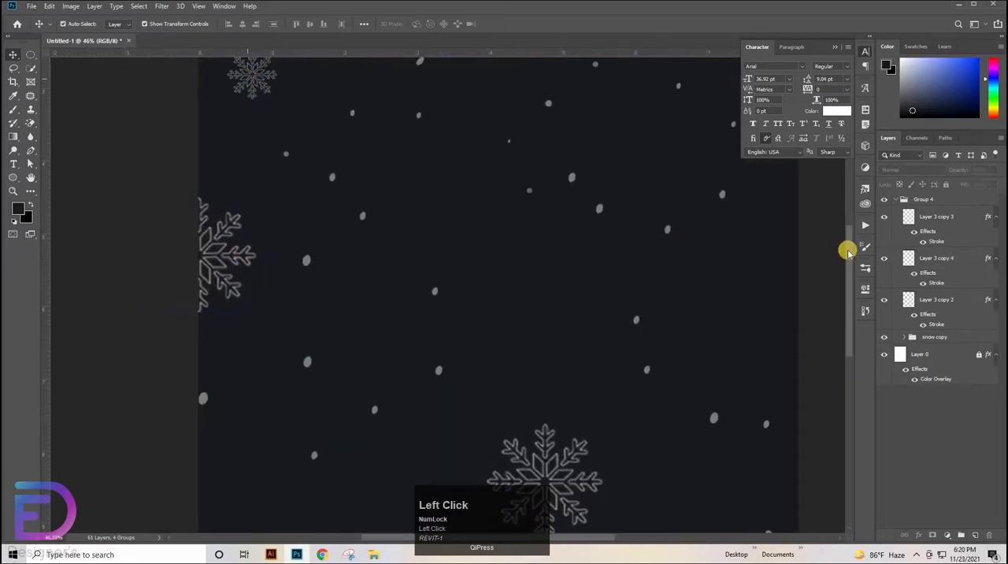
pyautogui.click(910, 222)
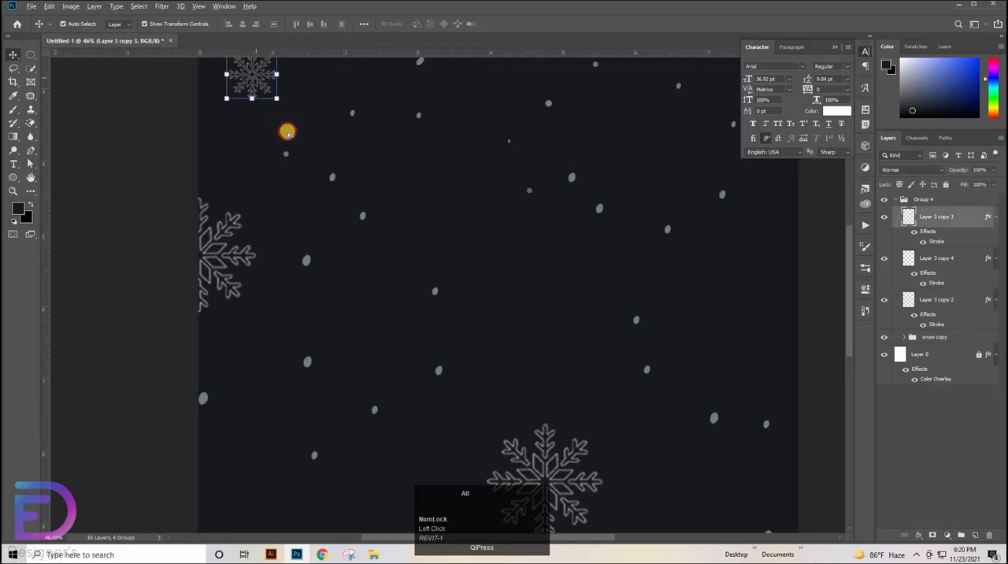
pyautogui.moveTo(286, 132); pyautogui.dragTo(386, 282)
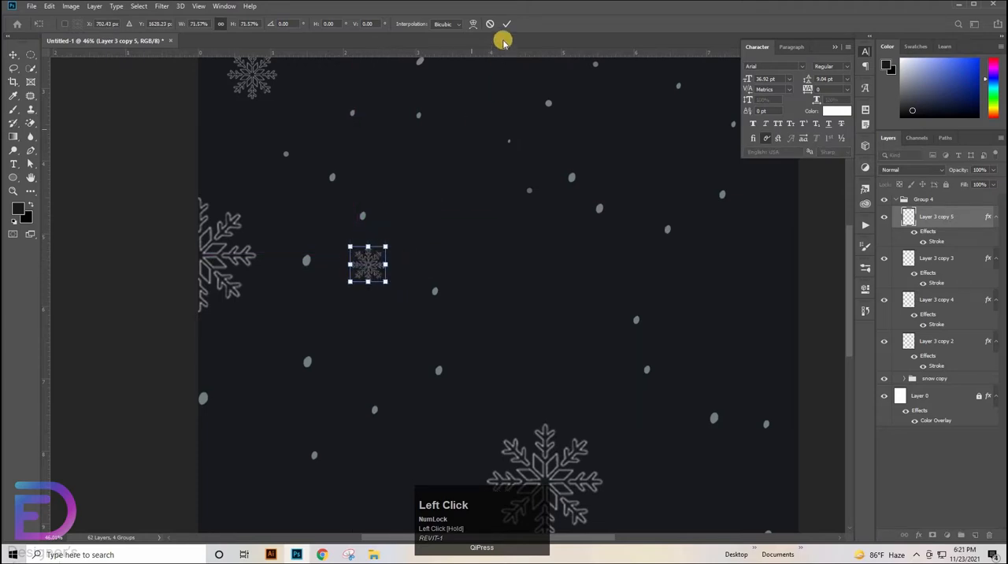
pyautogui.click(460, 77)
# Duplicate the smallest snowflake down and to the left at about 96% scale, and shift the original slightly up and right at about 101%
pyautogui.click(373, 270)
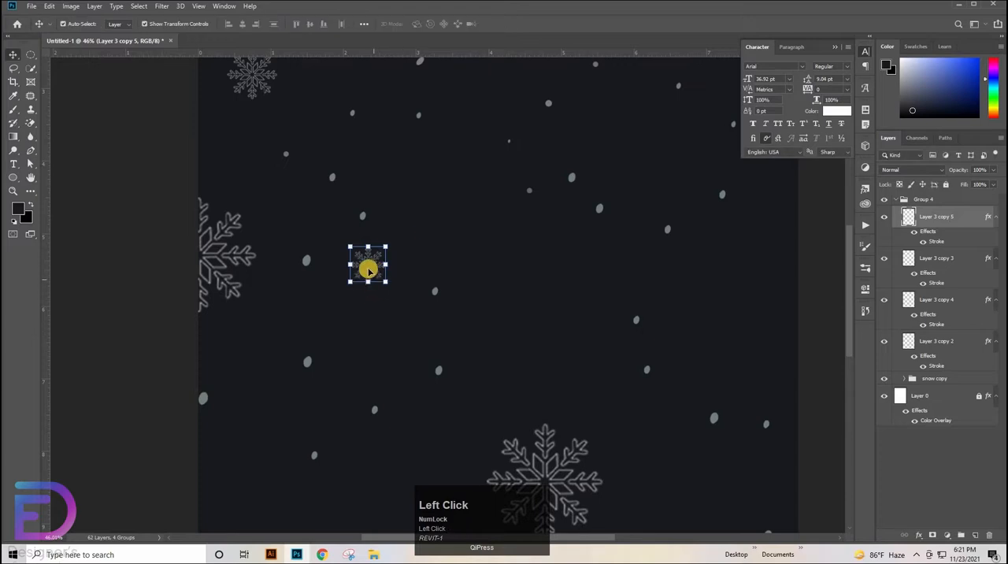
pyautogui.moveTo(368, 269); pyautogui.dragTo(295, 314)
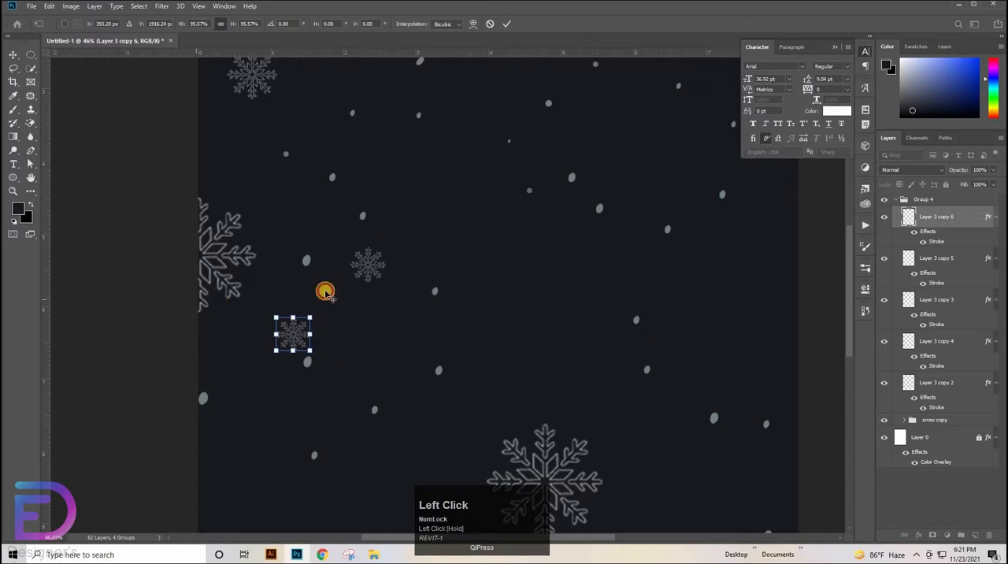
pyautogui.click(374, 265)
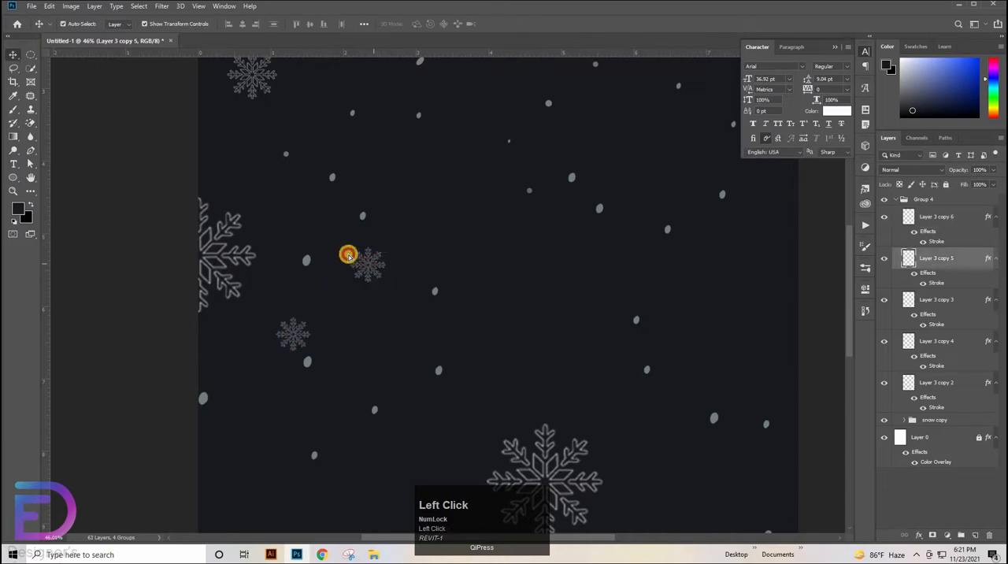
pyautogui.moveTo(348, 254); pyautogui.dragTo(371, 258)
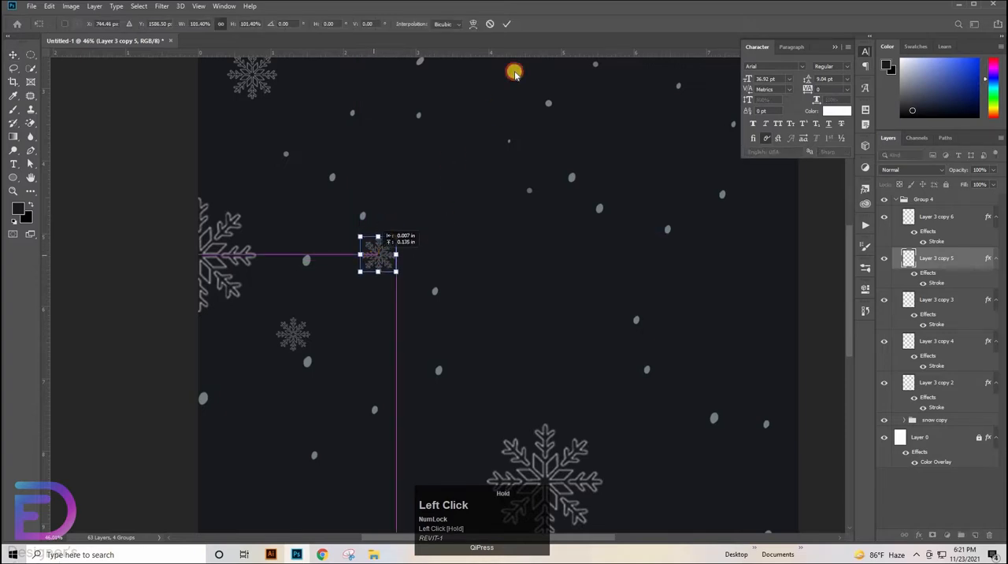
pyautogui.click(507, 25)
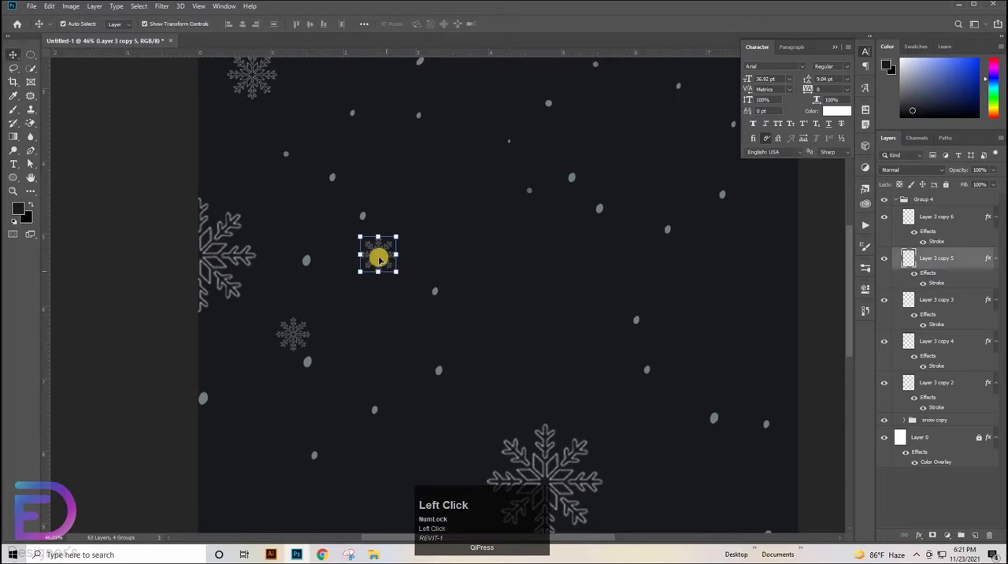
# Duplicate the shifted small snowflake down and to the right, and shrink the copy slightly
pyautogui.moveTo(376, 255); pyautogui.dragTo(420, 347)
pyautogui.click(141, 360)
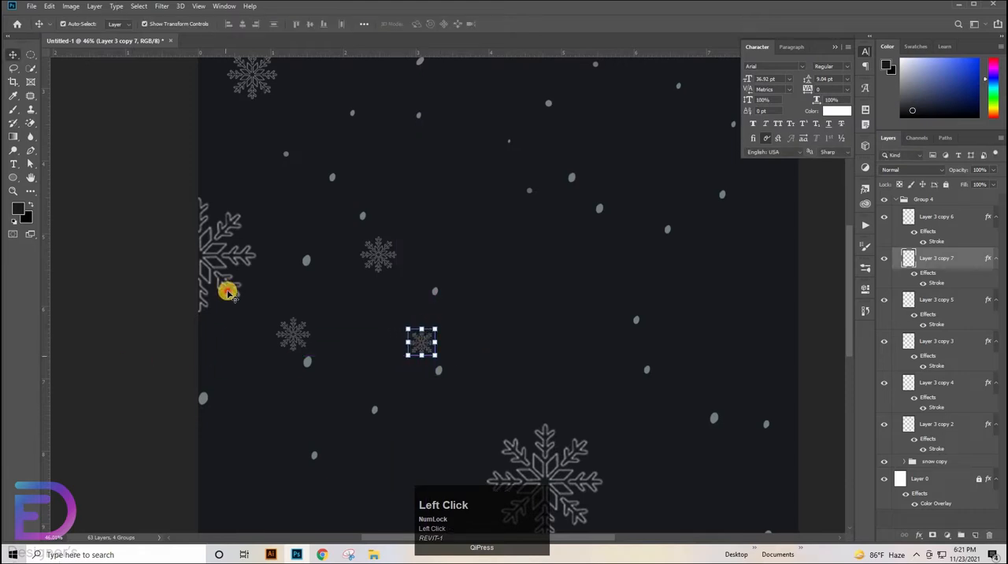
pyautogui.click(306, 329)
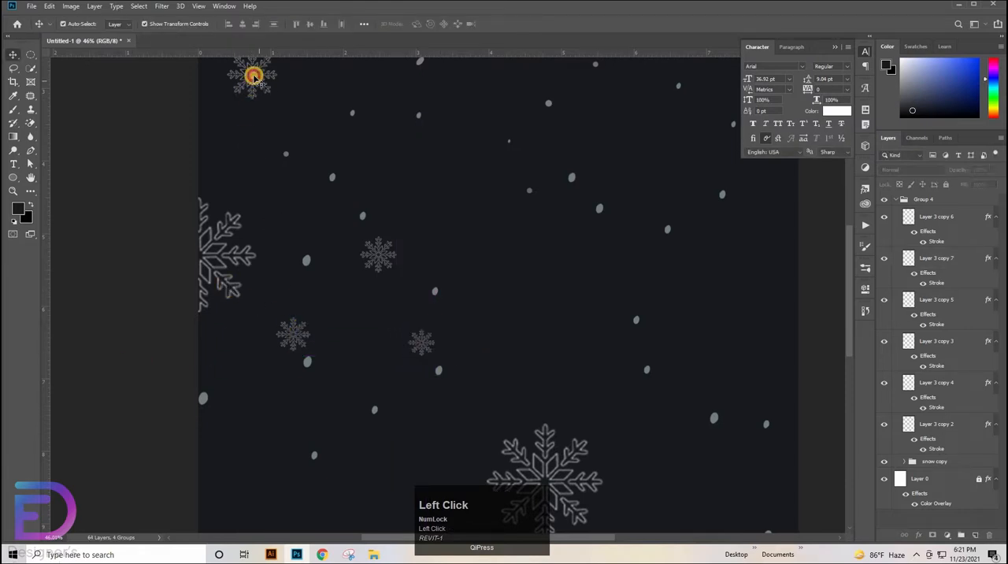
# Duplicate the upper-left snowflake to the lower part of the page's left edge and scale the copy to about 107%
pyautogui.moveTo(254, 87); pyautogui.dragTo(214, 489)
pyautogui.press('space')
pyautogui.moveTo(293, 471); pyautogui.dragTo(272, 375)
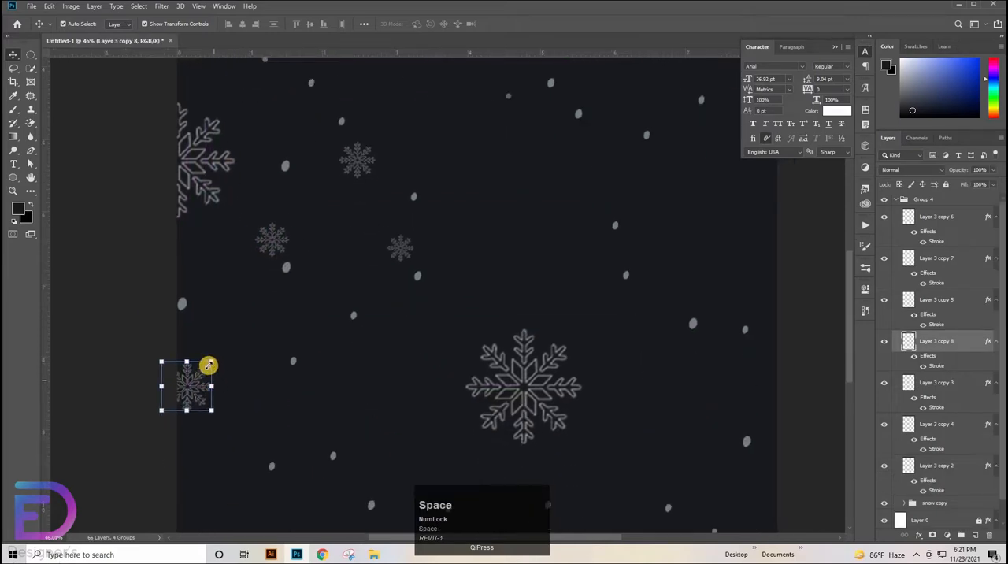
pyautogui.moveTo(211, 362); pyautogui.dragTo(214, 355)
pyautogui.moveTo(194, 390); pyautogui.dragTo(203, 392)
pyautogui.press('space')
pyautogui.moveTo(291, 355); pyautogui.dragTo(298, 331)
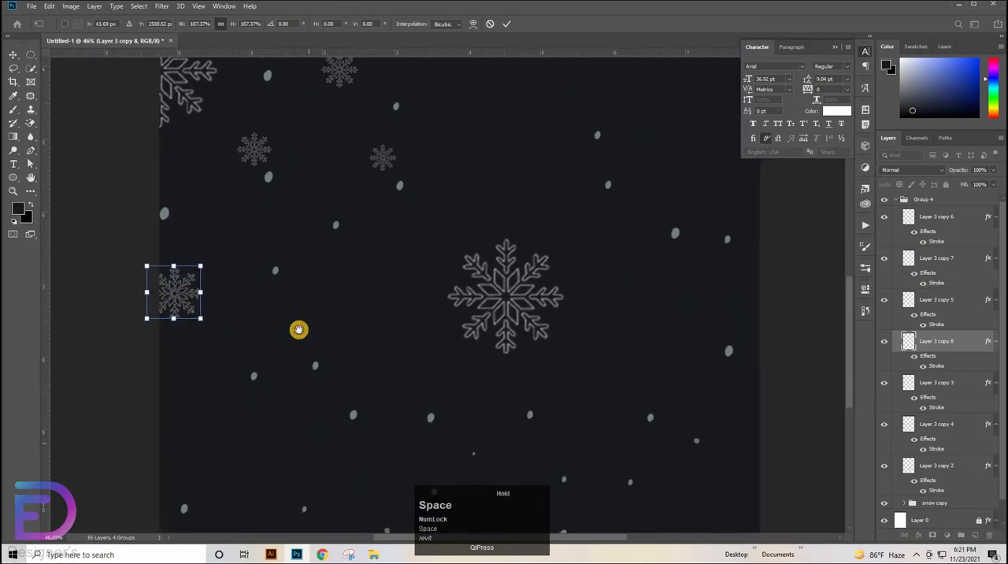
pyautogui.doubleClick(192, 277)
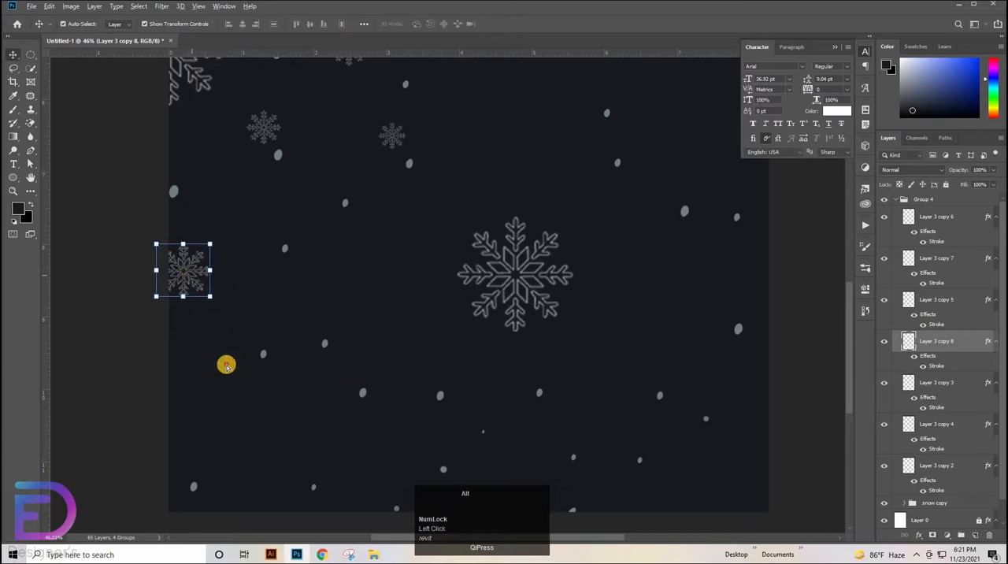
# Duplicate the lower left-edge snowflake into the page's bottom-left corner and enlarge the copy to roughly twice its size
pyautogui.moveTo(192, 277); pyautogui.dragTo(226, 365)
pyautogui.hotkey('ctrl', 'z')
pyautogui.click(187, 277)
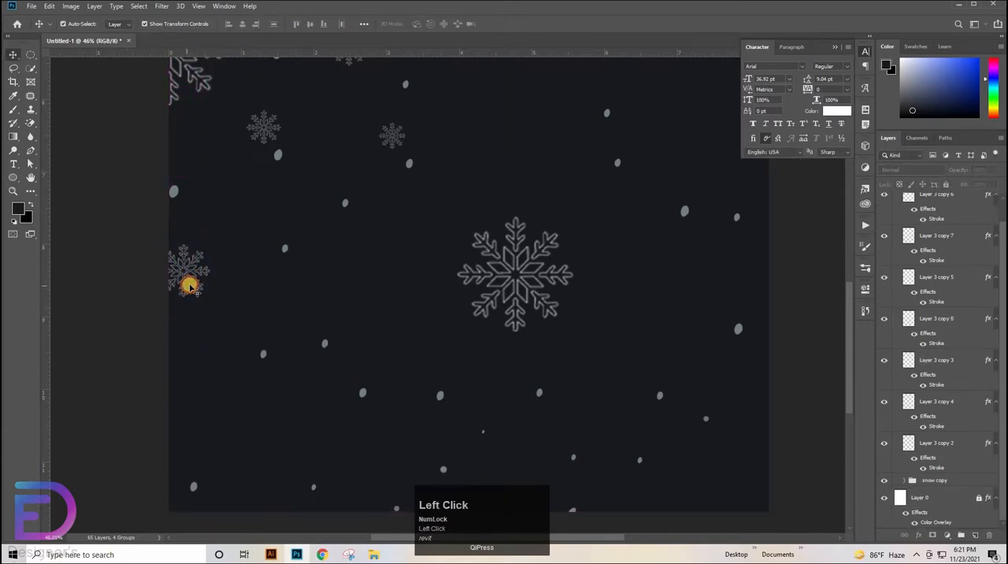
pyautogui.click(191, 278)
pyautogui.moveTo(232, 315); pyautogui.dragTo(213, 462)
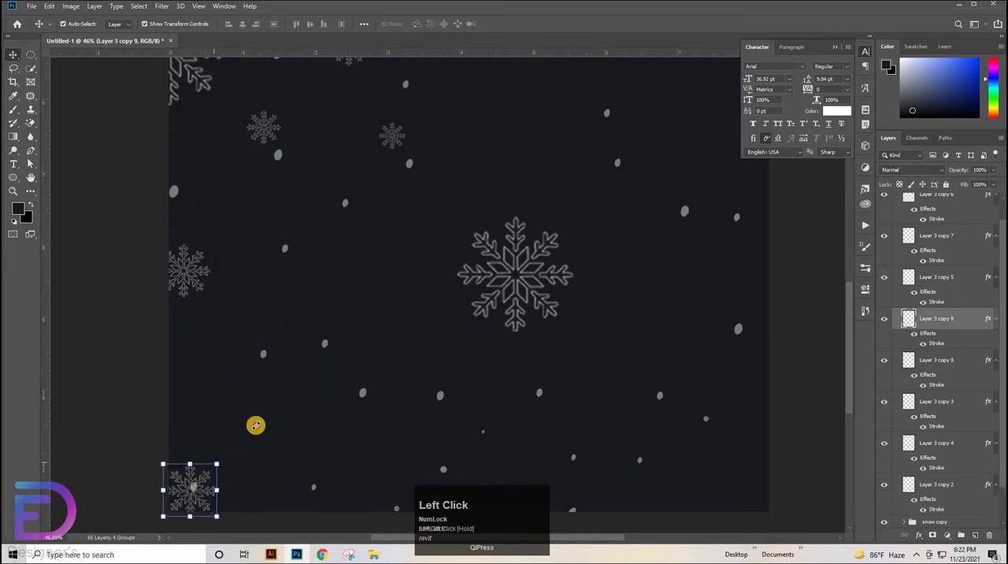
pyautogui.moveTo(256, 425); pyautogui.dragTo(270, 410)
pyautogui.moveTo(238, 476); pyautogui.dragTo(138, 396)
pyautogui.press('Return')
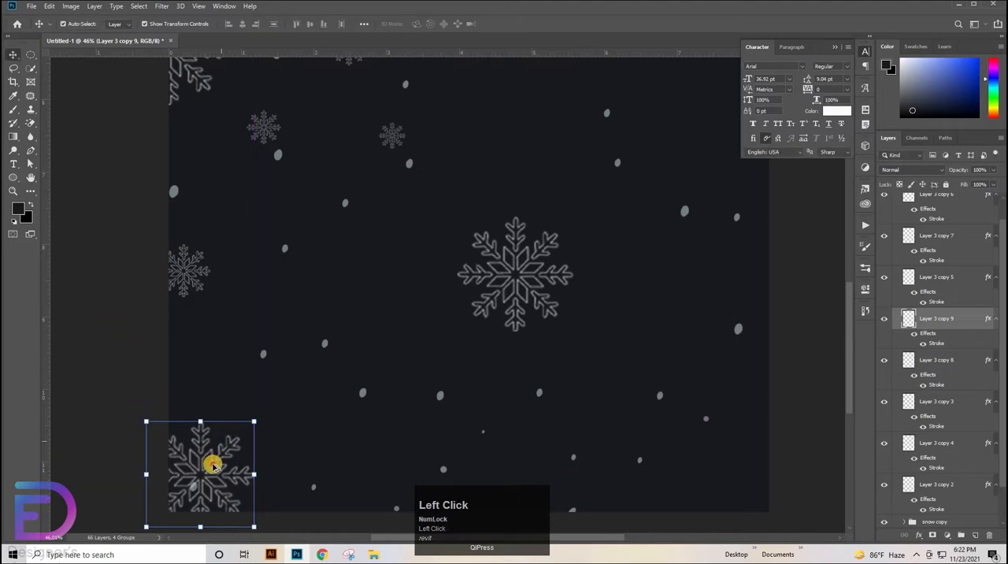
# Duplicate the enlarged bottom-left snowflake into the page's bottom-right corner, partly cropped by the page edges
pyautogui.moveTo(209, 464); pyautogui.dragTo(745, 399)
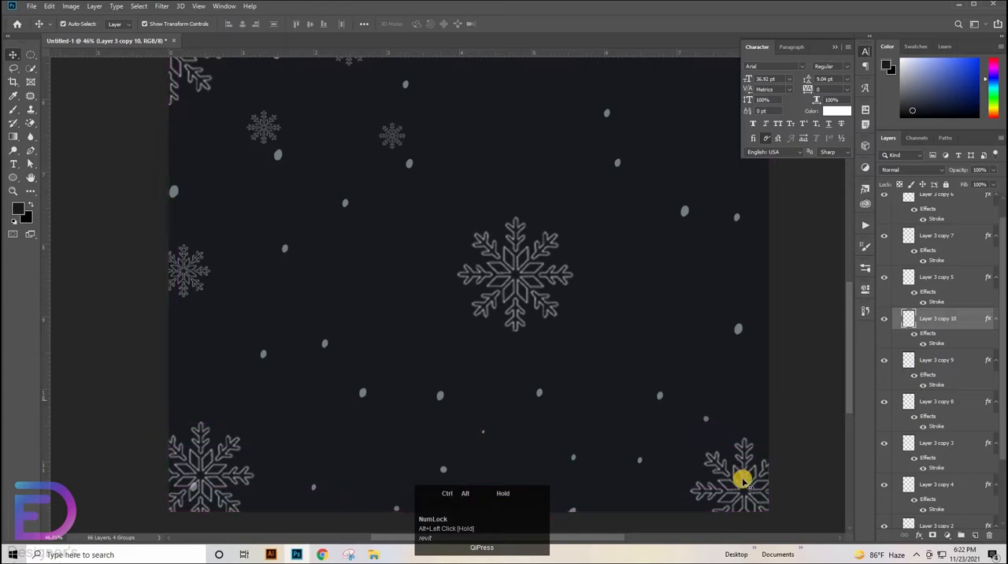
# Duplicate the bottom-right snowflake upward onto the page's right edge and shrink the copy to about 72%, leaving it half cropped
pyautogui.hotkey('ctrl', 'z')
pyautogui.moveTo(745, 470); pyautogui.dragTo(715, 363)
pyautogui.moveTo(756, 327); pyautogui.dragTo(770, 356)
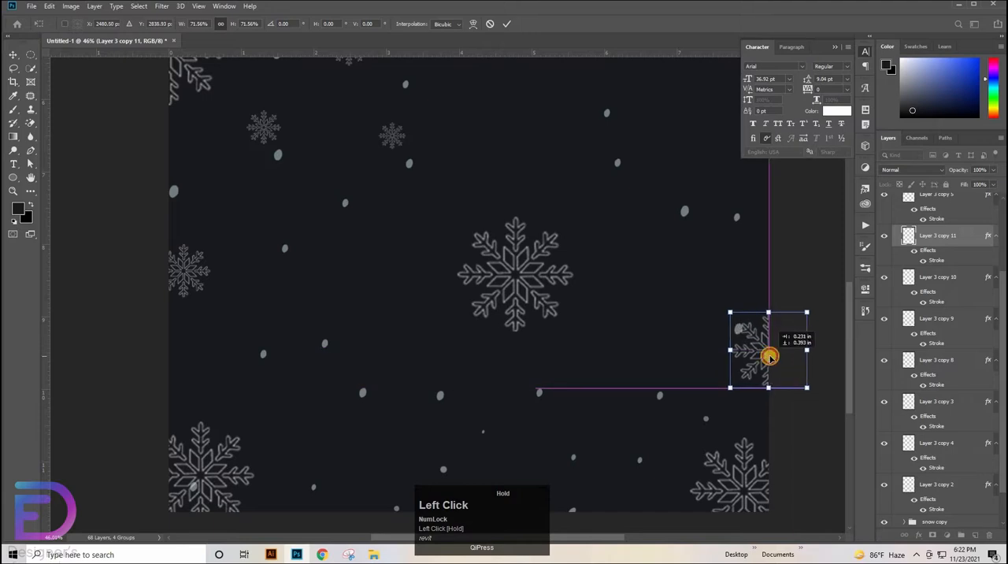
pyautogui.keyDown('alt'); pyautogui.click(750, 346); pyautogui.keyUp('alt')
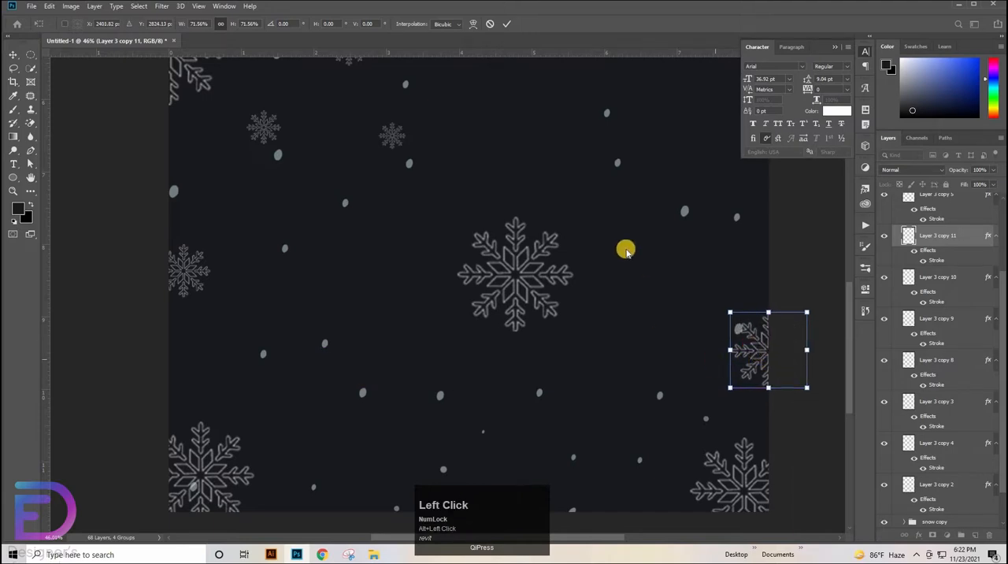
pyautogui.doubleClick(760, 350)
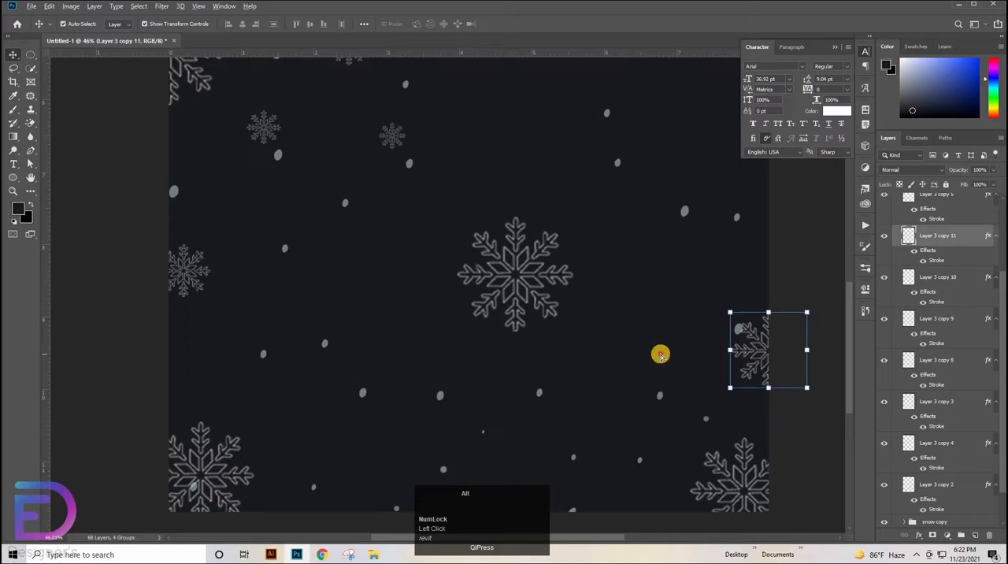
# Duplicate the lower right-edge snowflake to the page's bottom edge, beside the bottom-left snowflake, and scale the copy to about 59%
pyautogui.click(745, 351)
pyautogui.keyDown('ctrl'); pyautogui.click(756, 352); pyautogui.keyUp('ctrl')
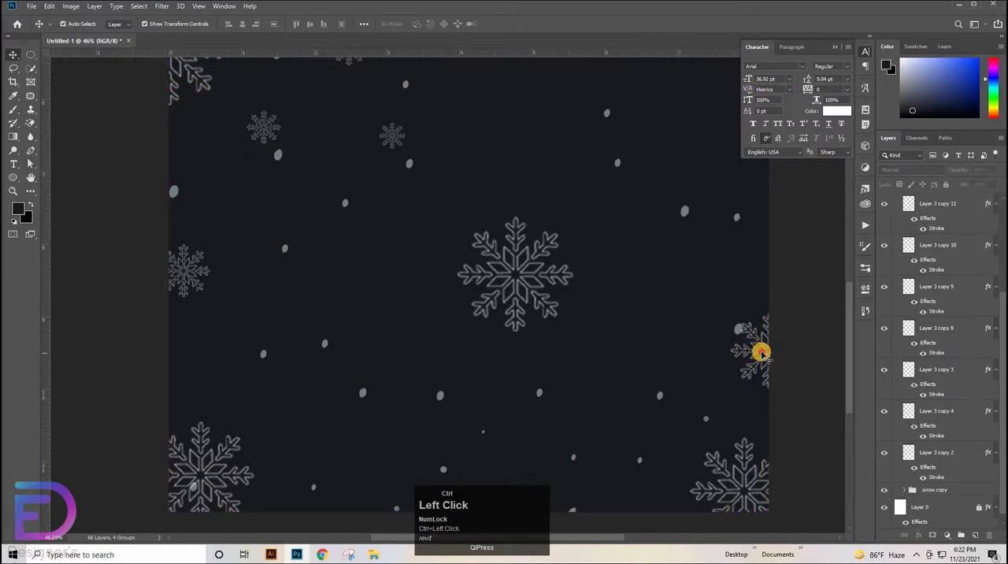
pyautogui.moveTo(760, 353); pyautogui.dragTo(364, 490)
pyautogui.moveTo(407, 455); pyautogui.dragTo(378, 494)
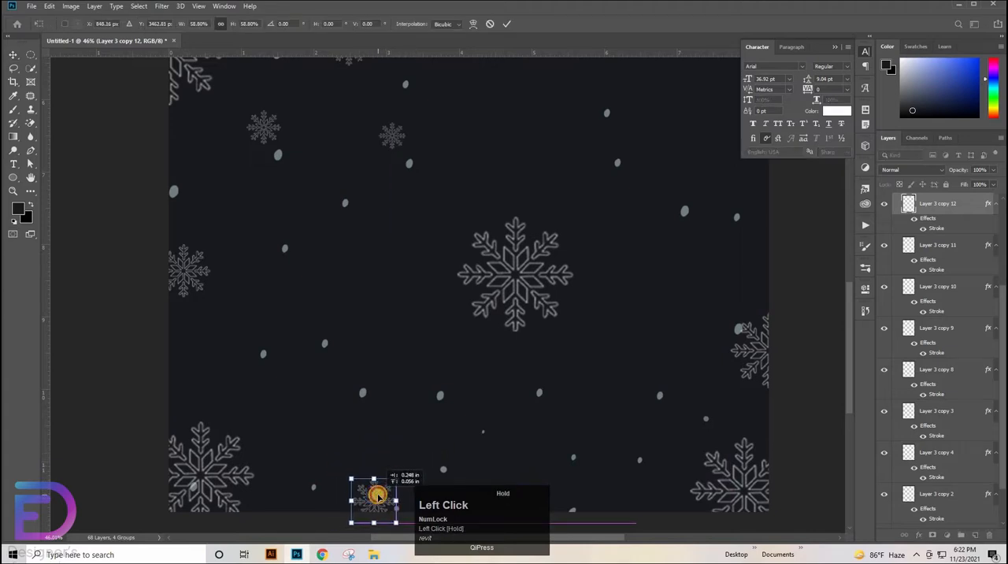
pyautogui.click(341, 470)
pyautogui.moveTo(378, 501); pyautogui.dragTo(445, 456)
pyautogui.hotkey('ctrl', 'z')
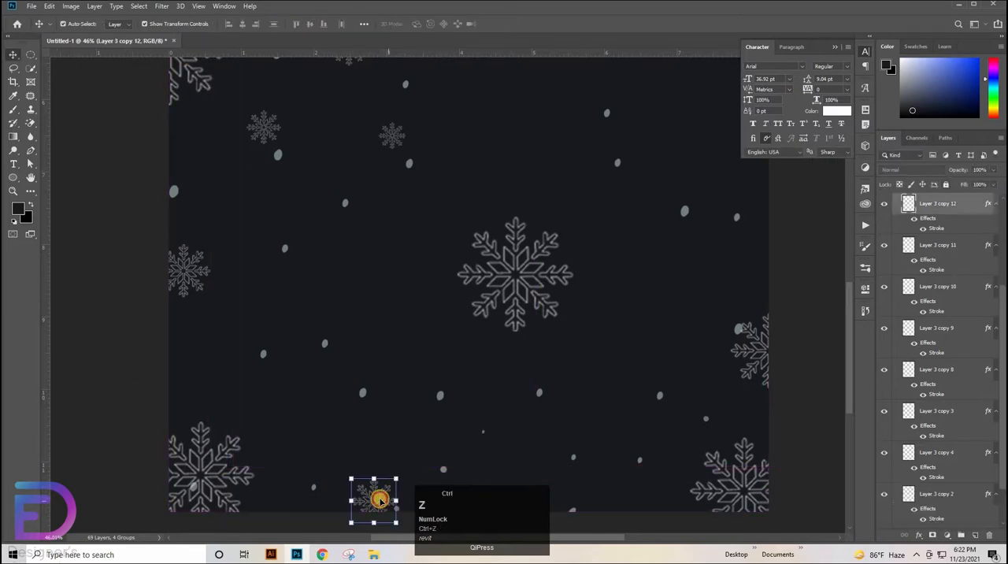
pyautogui.click(379, 500)
pyautogui.click(372, 488)
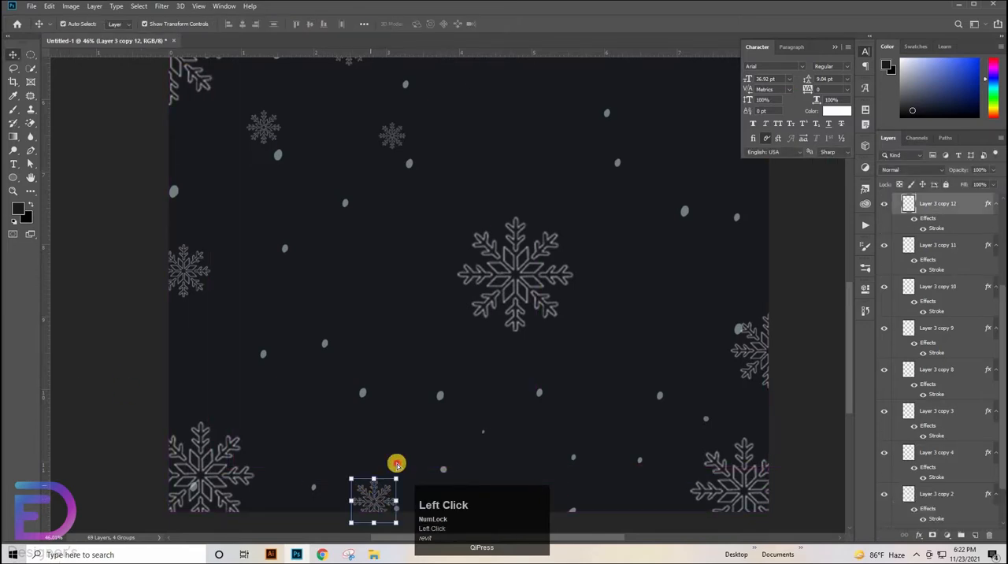
pyautogui.moveTo(397, 465); pyautogui.dragTo(430, 437)
pyautogui.hotkey('ctrl', 'z')
pyautogui.hotkey('ctrl', 'space')
pyautogui.moveTo(395, 407); pyautogui.dragTo(407, 397)
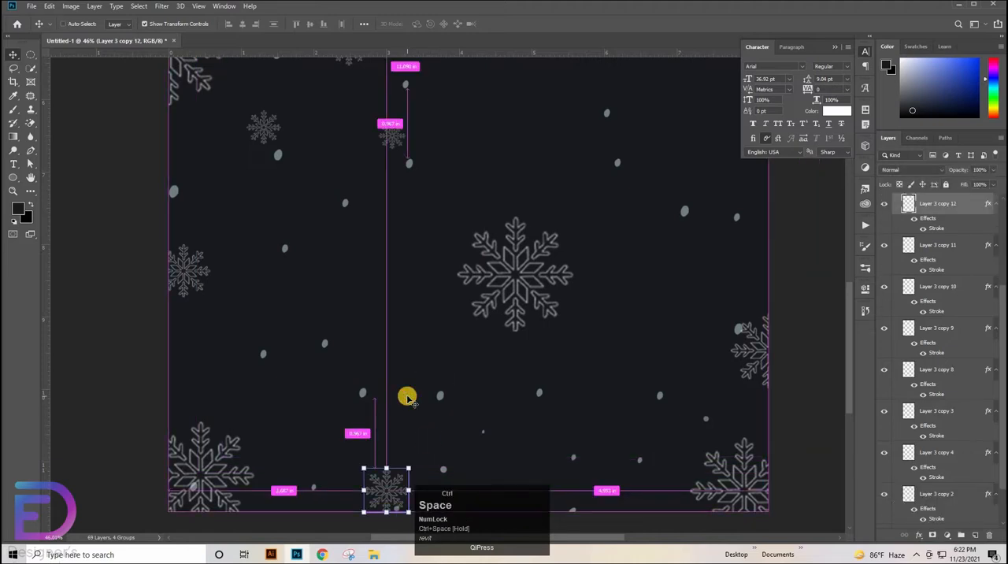
pyautogui.hotkey('ctrl', 'z')
pyautogui.click(466, 430)
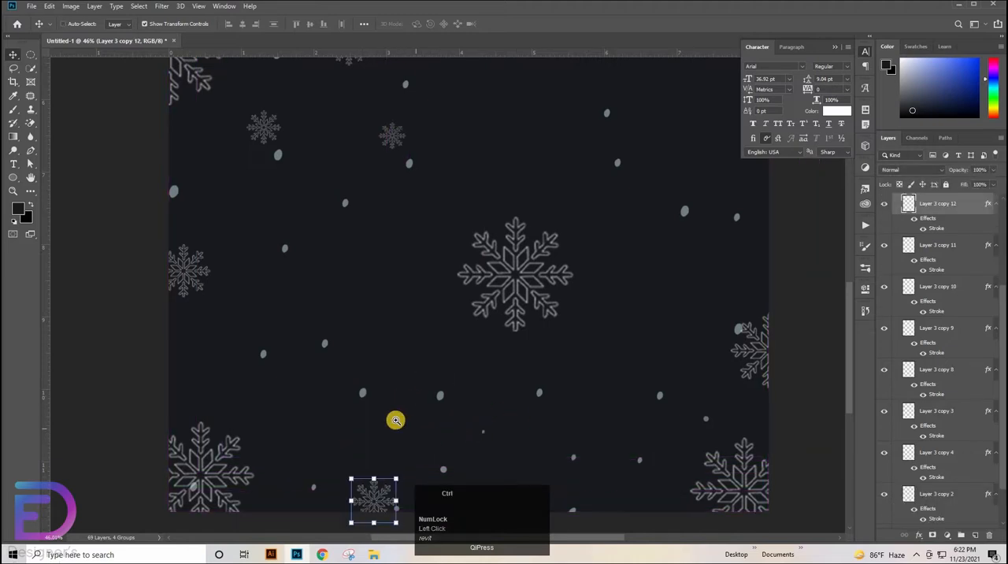
# Duplicate the small bottom-edge snowflake up and to the right, and scale the copy to about 87%
pyautogui.moveTo(414, 402); pyautogui.dragTo(523, 117)
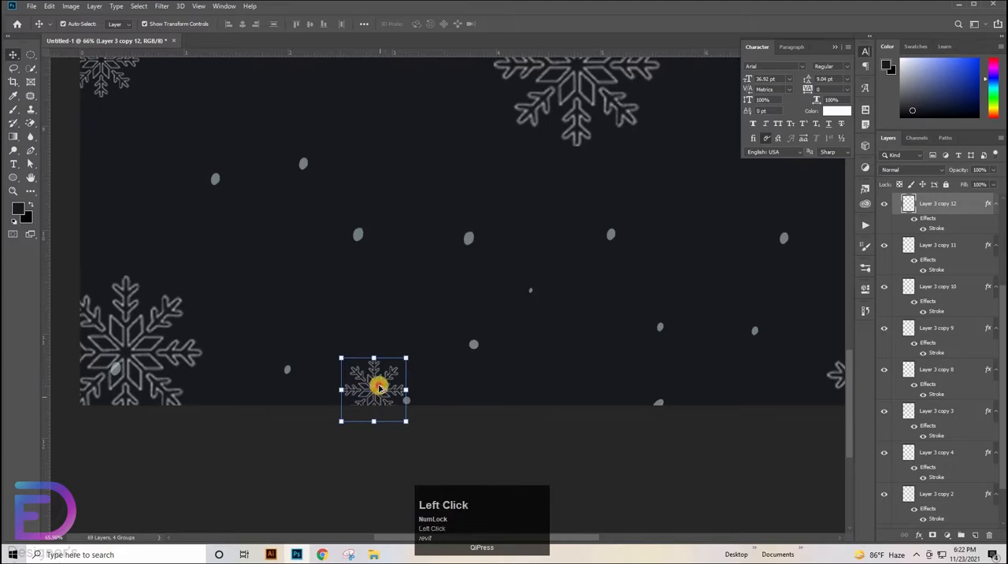
pyautogui.moveTo(380, 388); pyautogui.dragTo(479, 339)
pyautogui.hotkey('ctrl', 'z')
pyautogui.moveTo(364, 383); pyautogui.dragTo(579, 329)
pyautogui.moveTo(511, 262); pyautogui.dragTo(483, 478)
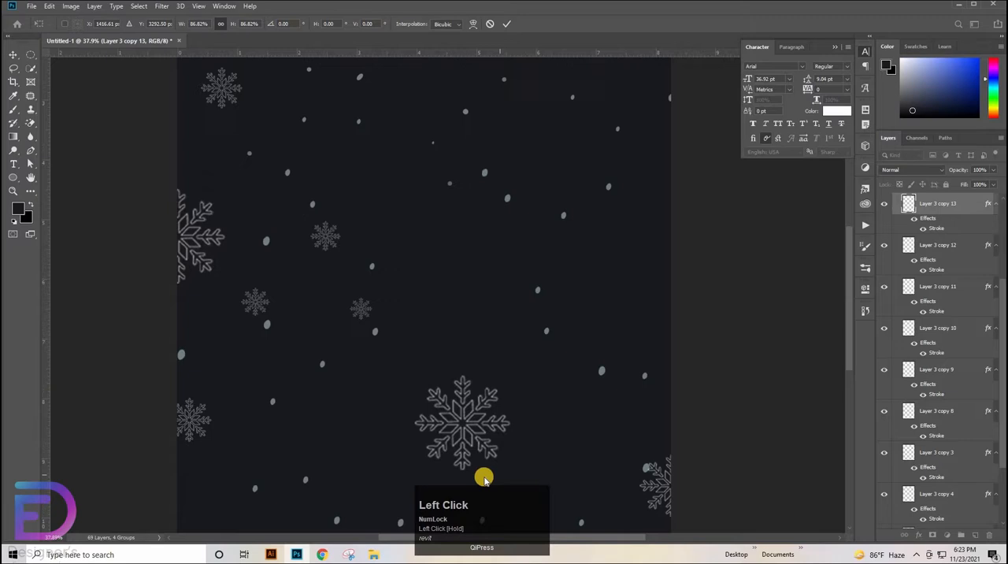
# Move the large central snowflake to the upper part of the page's right edge and scale it to about 78%
pyautogui.click(465, 424)
pyautogui.click(464, 424)
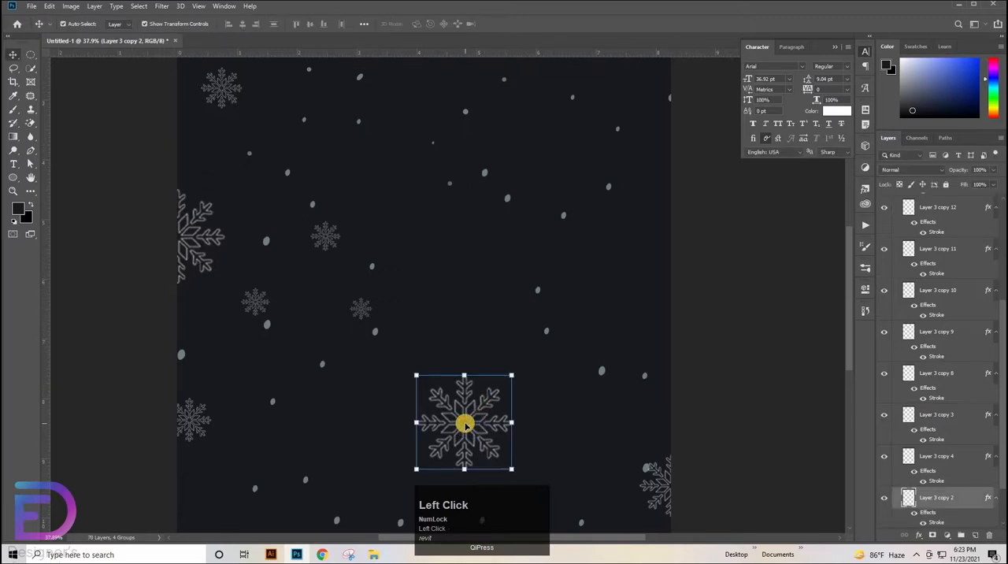
pyautogui.moveTo(464, 422); pyautogui.dragTo(670, 189)
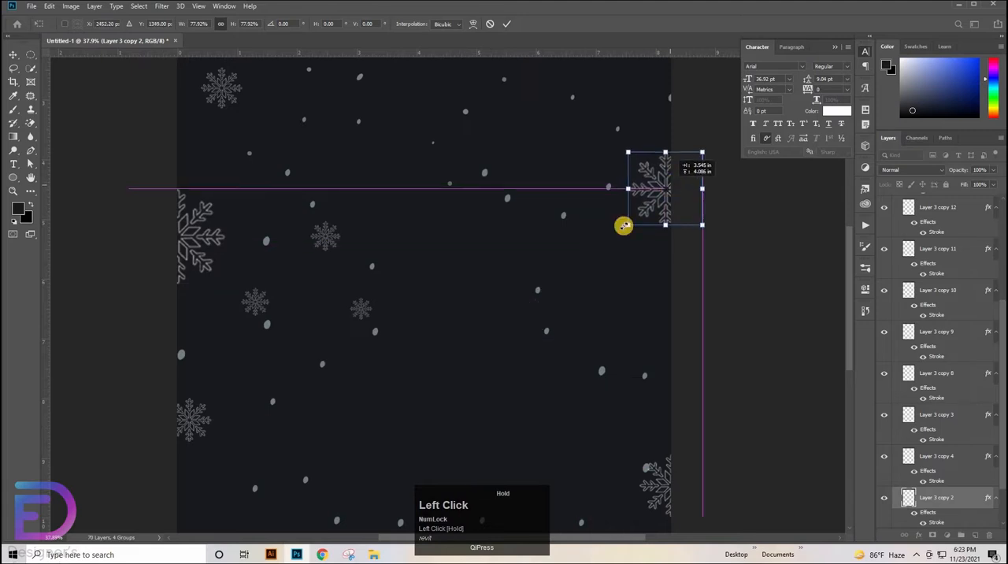
pyautogui.moveTo(473, 288); pyautogui.dragTo(493, 425)
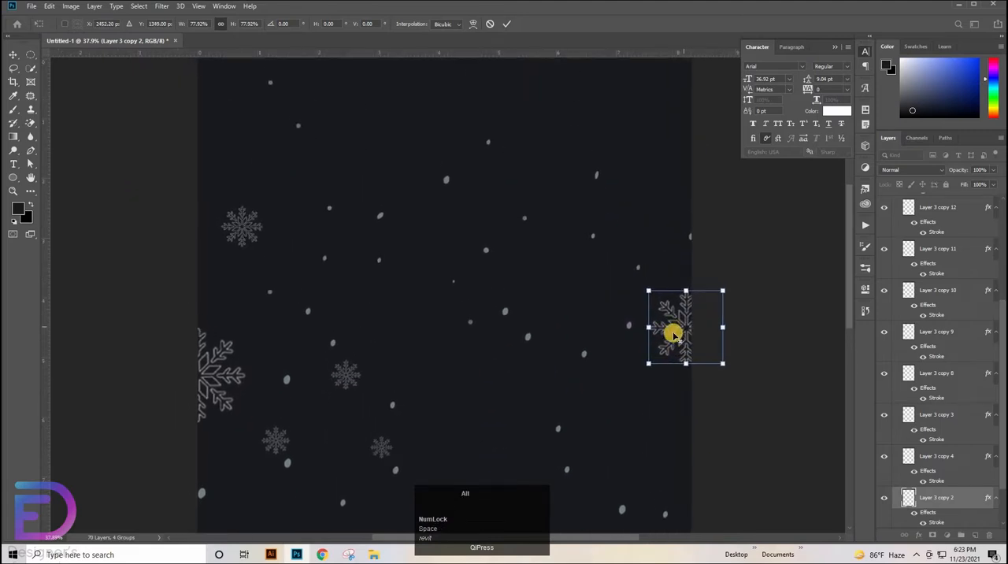
pyautogui.keyDown('alt'); pyautogui.click(677, 322); pyautogui.keyUp('alt')
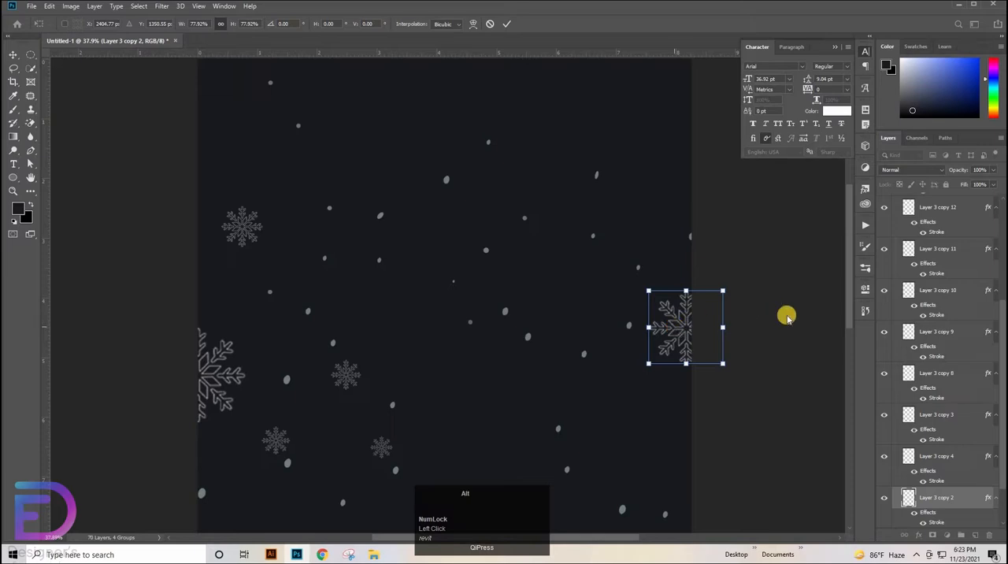
pyautogui.doubleClick(672, 329)
pyautogui.moveTo(635, 295); pyautogui.dragTo(629, 292)
pyautogui.hotkey('ctrl', 'z')
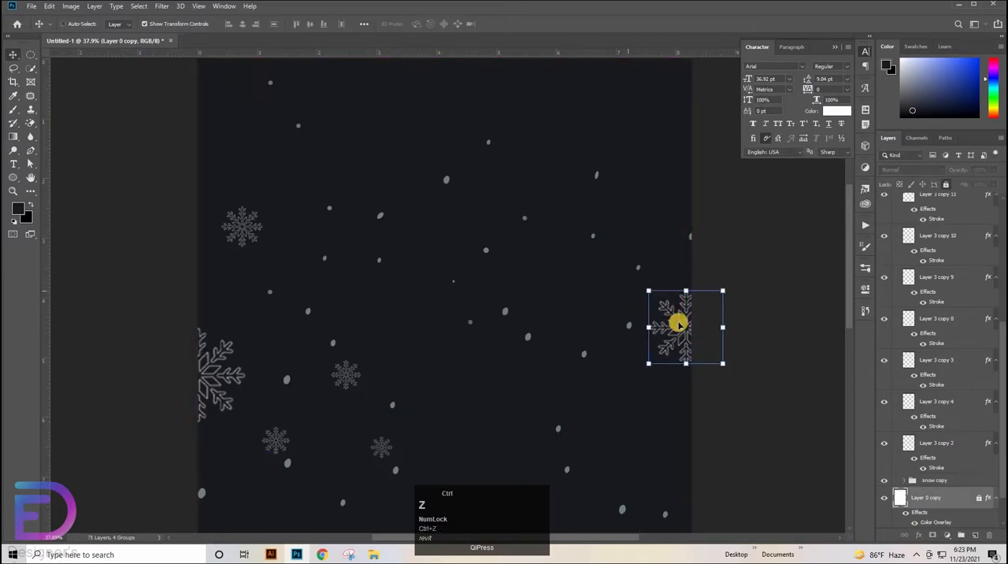
pyautogui.hotkey('ctrl', 'shift', 'z')
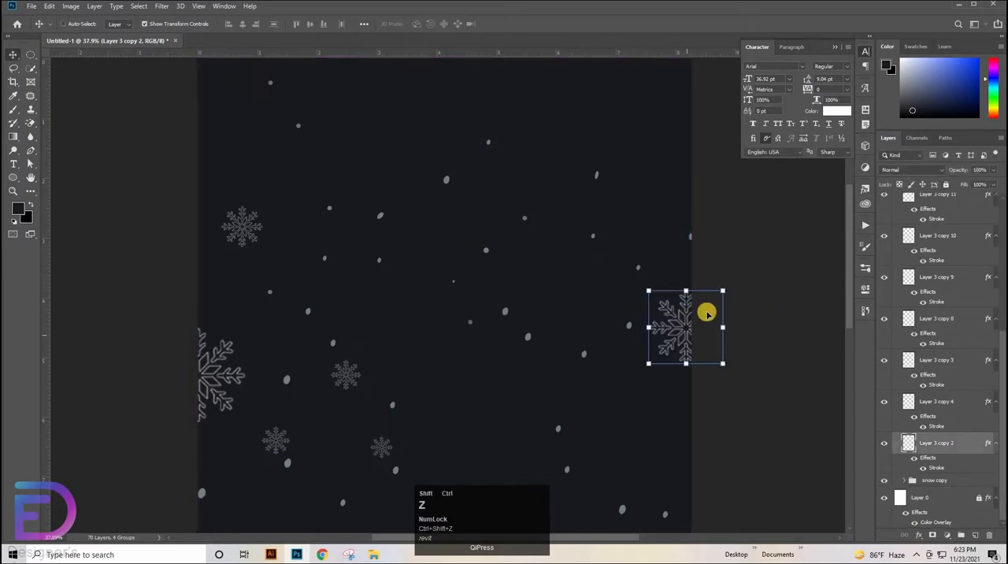
pyautogui.moveTo(665, 303); pyautogui.dragTo(653, 306)
pyautogui.hotkey('ctrl', 'z')
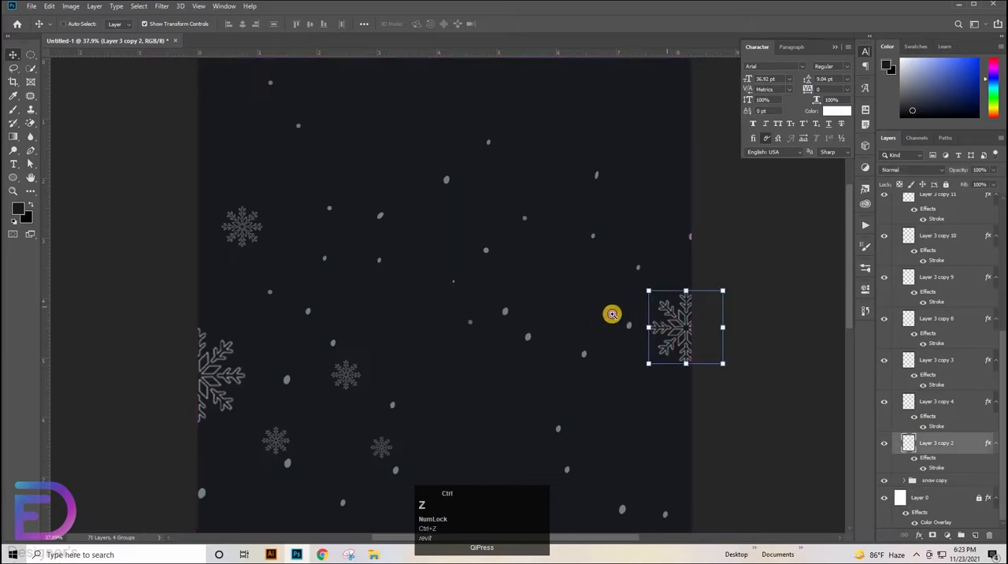
# Duplicate the upper-left snowflake to the right of the page's upper centre and shrink the copy to about 69%
pyautogui.keyDown('ctrl'); pyautogui.click(612, 315); pyautogui.keyUp('ctrl')
pyautogui.keyDown('ctrl'); pyautogui.click(544, 307); pyautogui.keyUp('ctrl')
pyautogui.moveTo(280, 296); pyautogui.dragTo(358, 311)
pyautogui.click(77, 197)
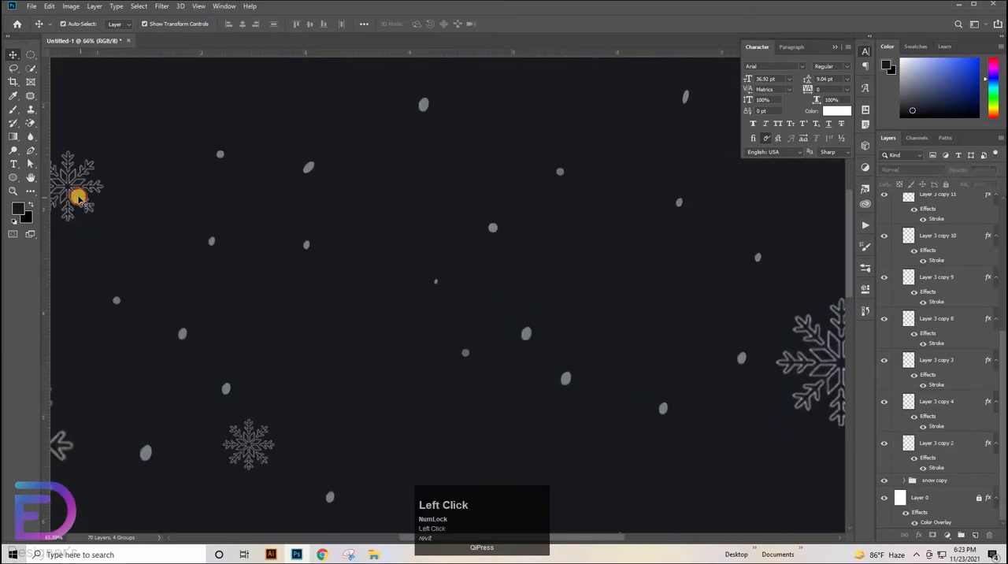
pyautogui.click(80, 192)
pyautogui.moveTo(87, 187); pyautogui.dragTo(534, 116)
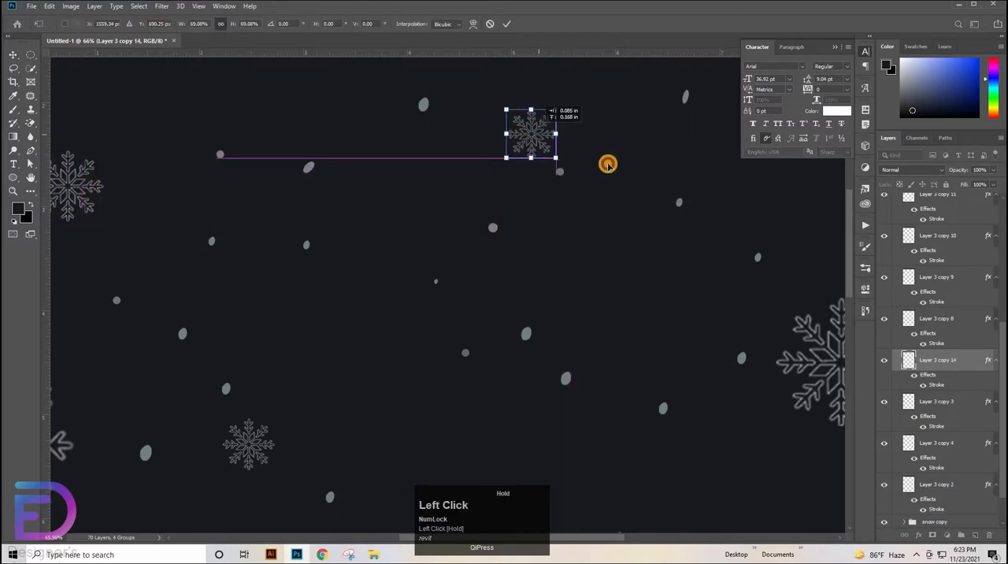
pyautogui.moveTo(607, 163); pyautogui.dragTo(465, 205)
pyautogui.press('Return')
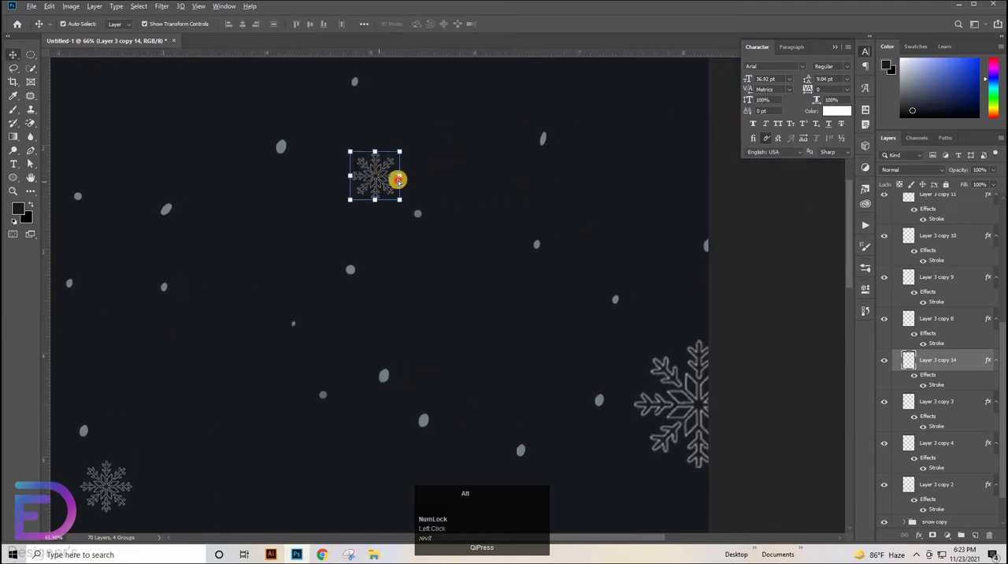
# Duplicate the new upper snowflake toward the page's upper-right area and enlarge the copy to about 201%
pyautogui.moveTo(396, 180); pyautogui.dragTo(699, 124)
pyautogui.moveTo(657, 168); pyautogui.dragTo(554, 223)
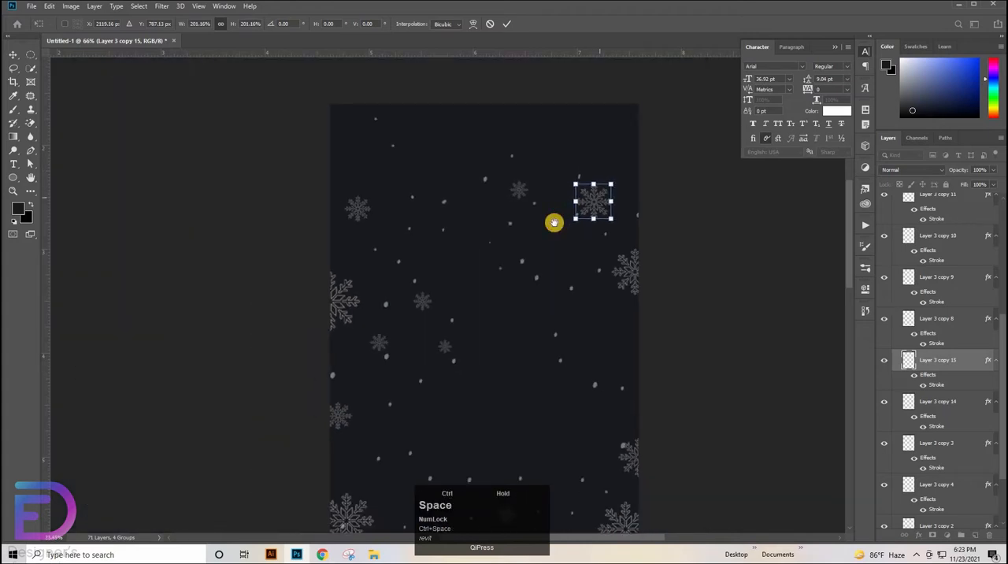
pyautogui.click(351, 317)
# Duplicate the small snowflake from the page's left middle down into the lower-left area, right of the left-edge snowflake
pyautogui.click(346, 319)
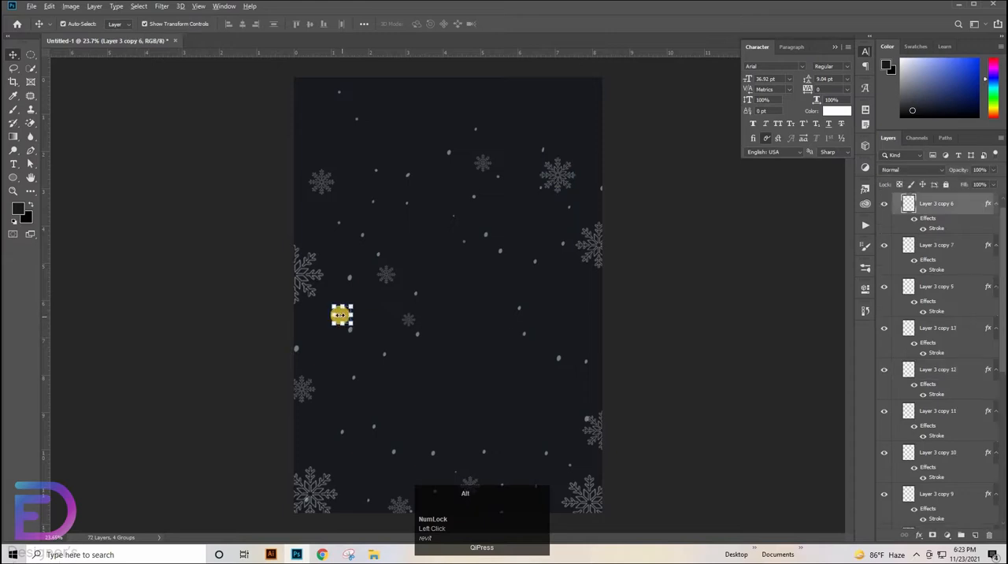
pyautogui.moveTo(343, 319); pyautogui.dragTo(354, 362)
pyautogui.hotkey('ctrl', 'z')
pyautogui.moveTo(410, 384); pyautogui.dragTo(348, 166)
pyautogui.moveTo(258, 169); pyautogui.dragTo(274, 106)
pyautogui.moveTo(268, 96); pyautogui.dragTo(294, 299)
pyautogui.moveTo(477, 252); pyautogui.dragTo(477, 287)
pyautogui.moveTo(553, 167); pyautogui.dragTo(470, 319)
pyautogui.moveTo(470, 319); pyautogui.dragTo(456, 319)
# Set the opacity of the upper-right snowflake to 71% and of the lower right-edge snowflake to 72%
pyautogui.click(536, 138)
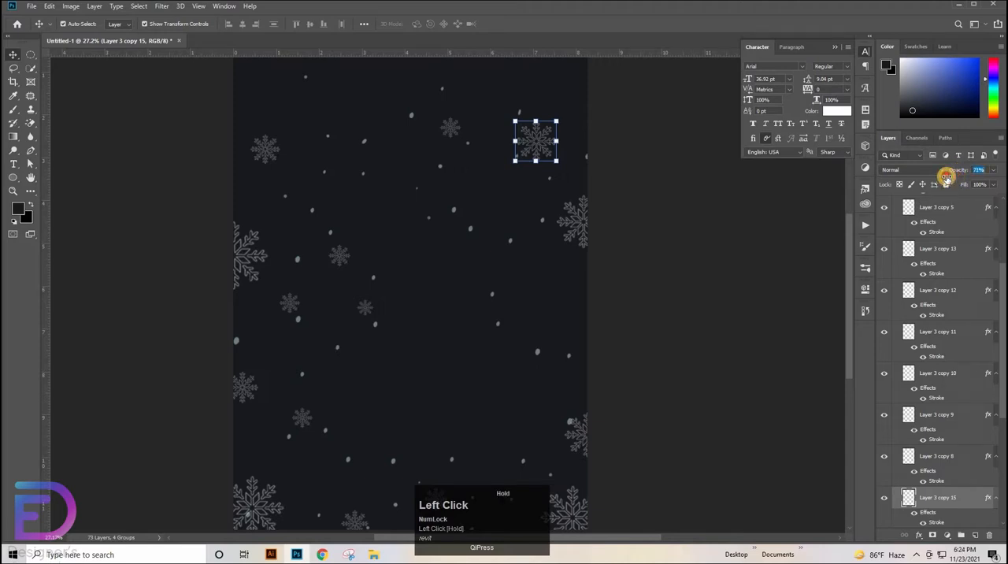
pyautogui.click(577, 445)
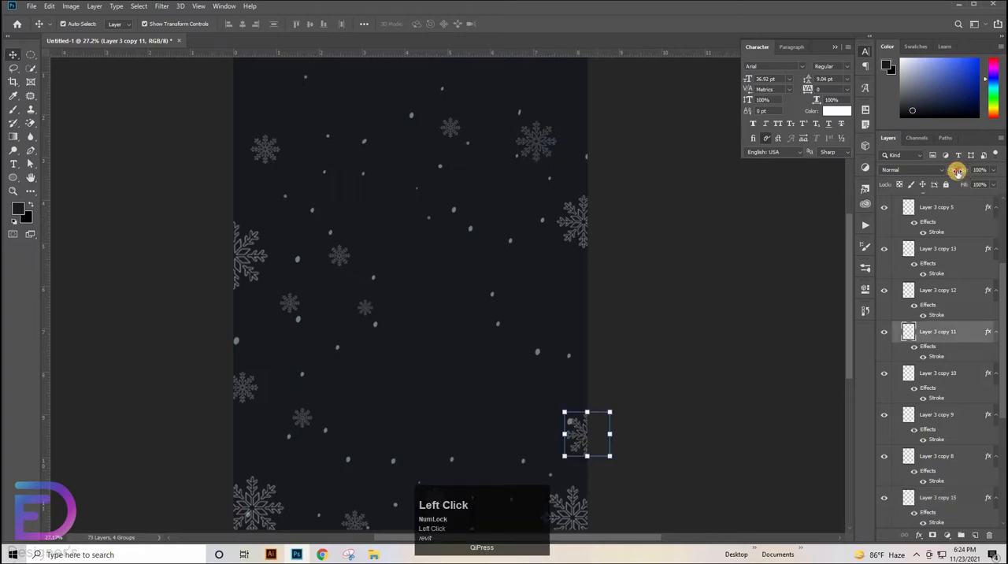
# Enlarge the upper-left snowflake to about 124% and set its opacity to 70%
pyautogui.click(270, 155)
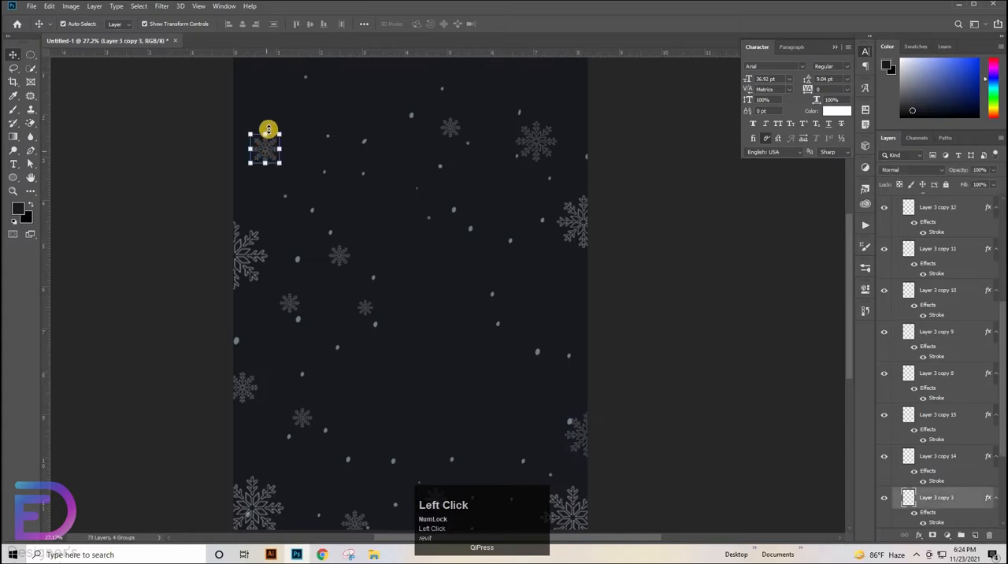
pyautogui.hotkey('ctrl', 't')
pyautogui.moveTo(267, 125); pyautogui.dragTo(267, 117)
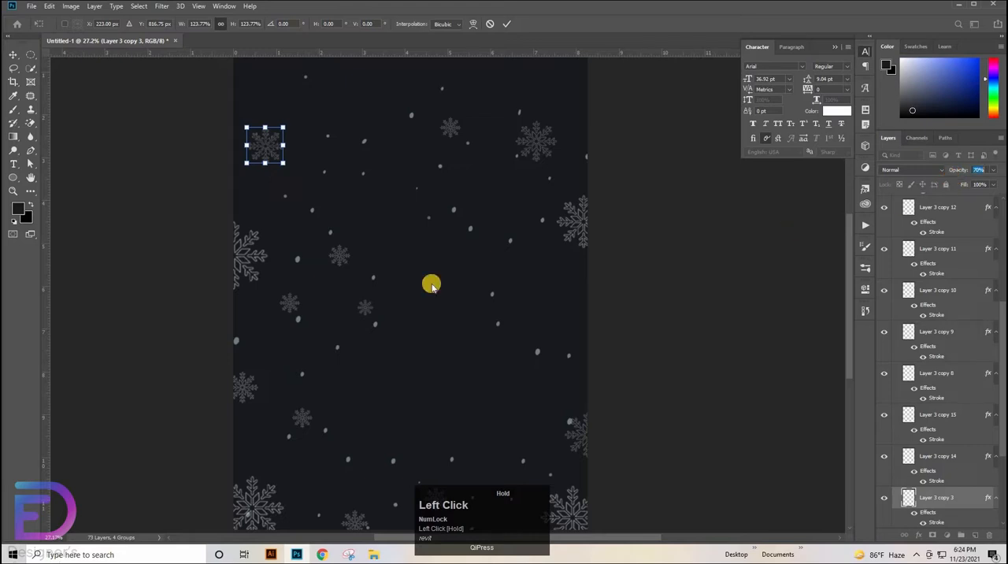
# Set the opacity of the small snowflake on the page's lower left edge to 71%
pyautogui.click(249, 389)
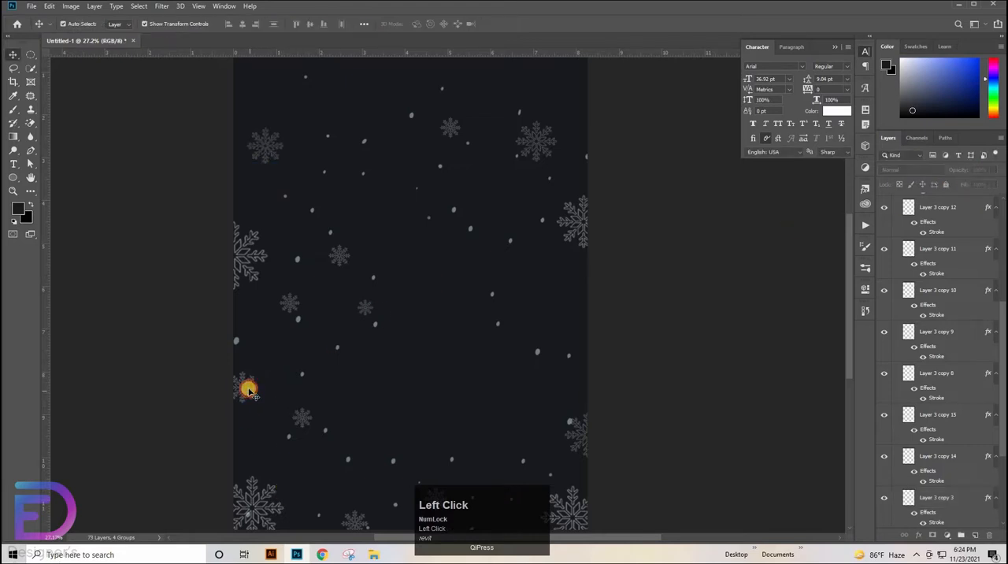
pyautogui.click(245, 392)
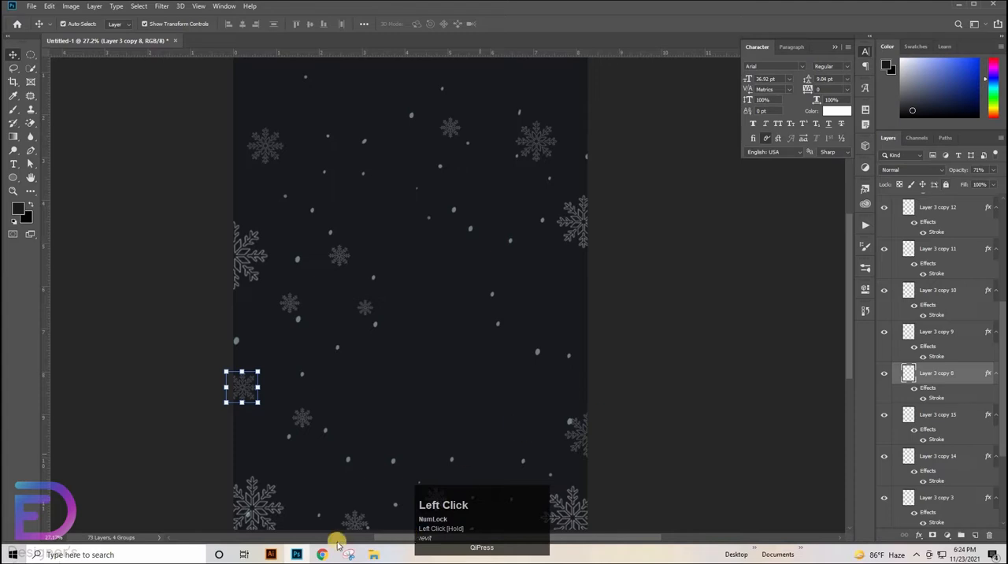
# Enlarge the small snowflake on the page's bottom edge to about 114% and set its opacity to 76%
pyautogui.click(359, 522)
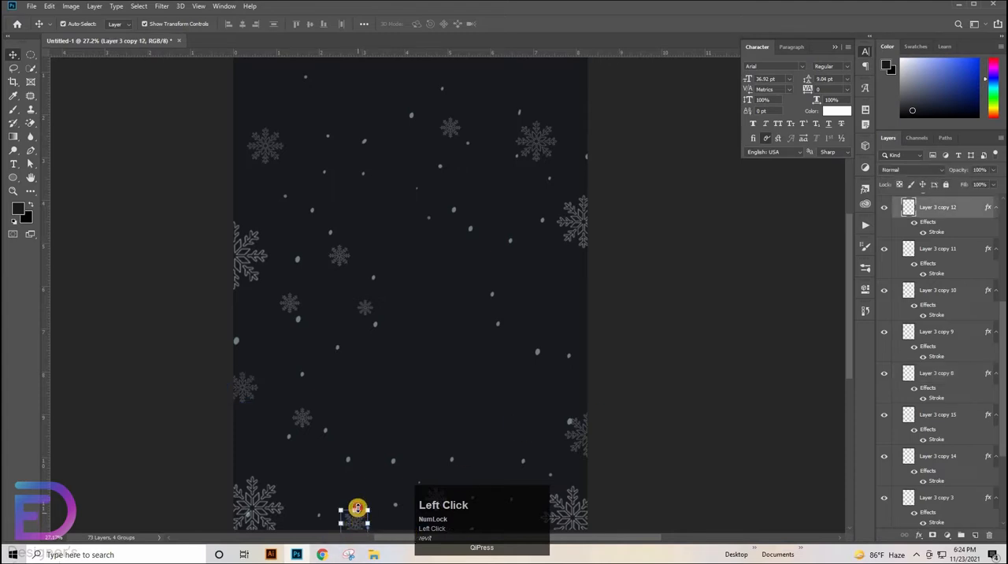
pyautogui.hotkey('ctrl', 't')
pyautogui.moveTo(358, 505); pyautogui.dragTo(357, 501)
pyautogui.click(966, 171)
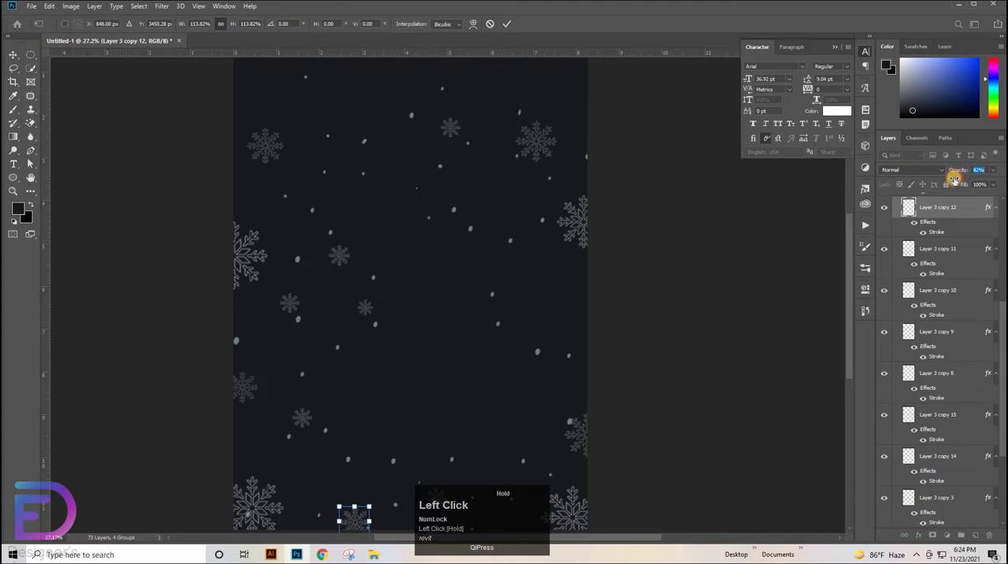
pyautogui.click(819, 263)
pyautogui.moveTo(569, 211); pyautogui.dragTo(655, 218)
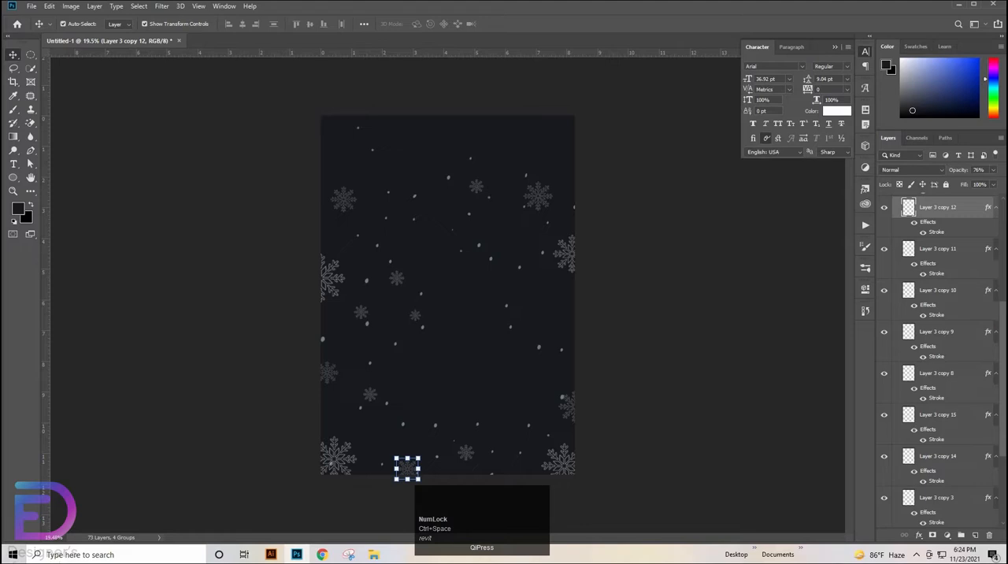
# Collapse Group 4 and give it a blue Outer Glow with opacity 16% and size 4 px
pyautogui.moveTo(1001, 307); pyautogui.dragTo(1000, 176)
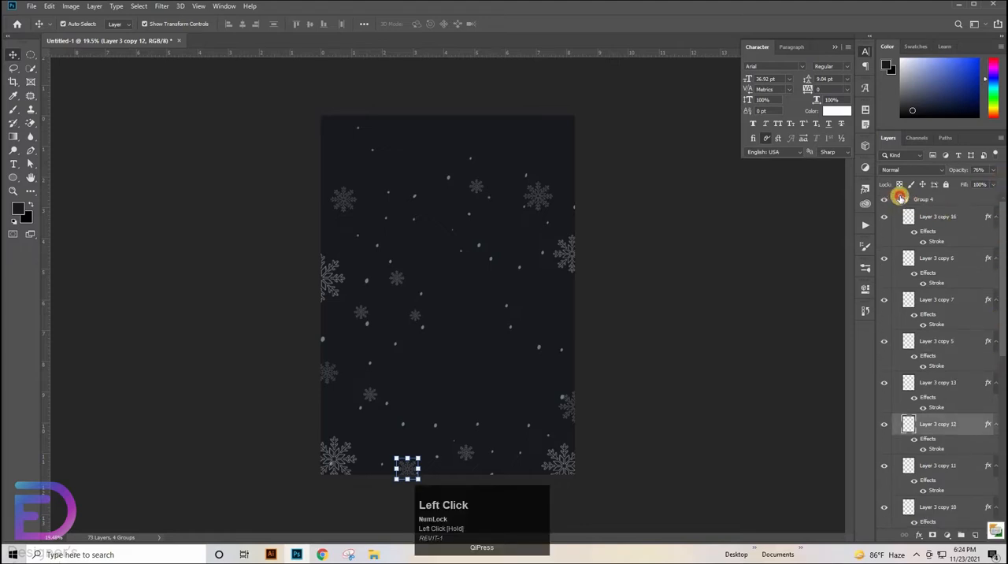
pyautogui.click(900, 196)
pyautogui.click(896, 200)
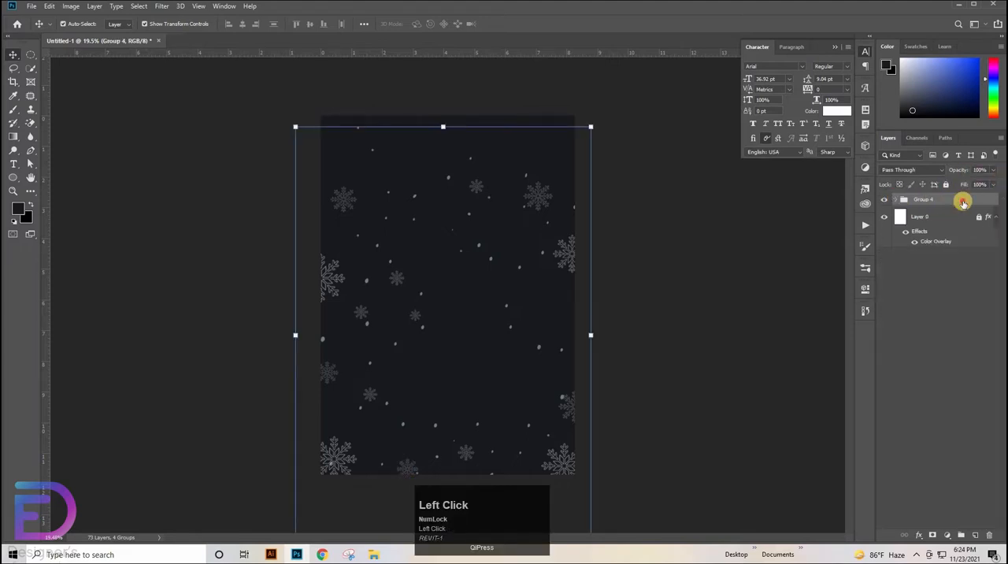
pyautogui.click(608, 341)
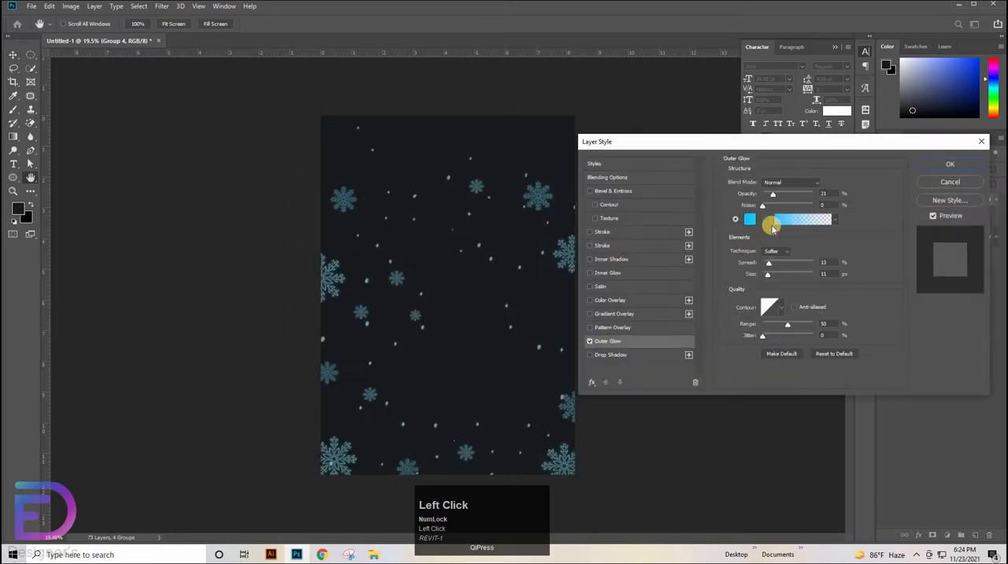
pyautogui.click(833, 273)
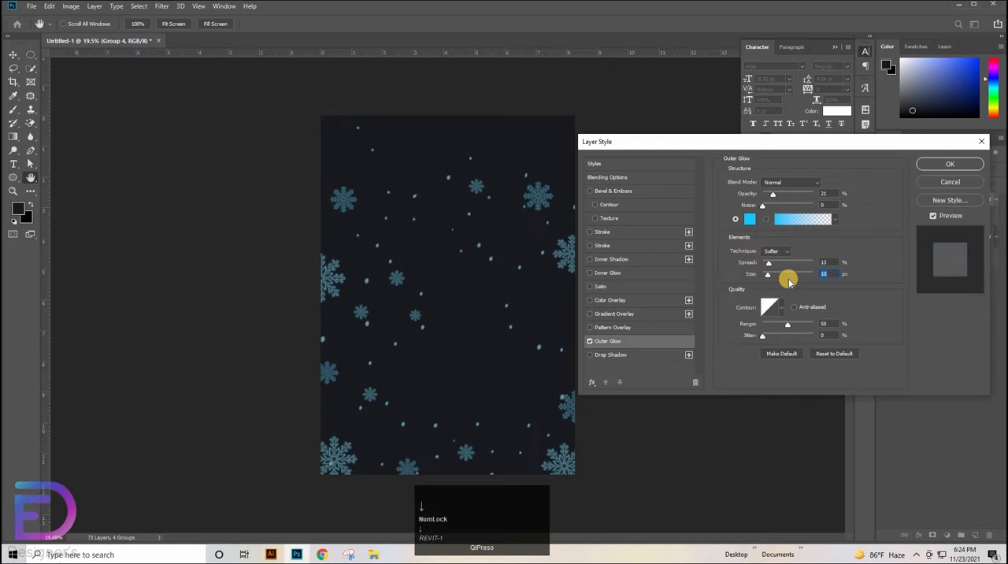
pyautogui.press('Up')
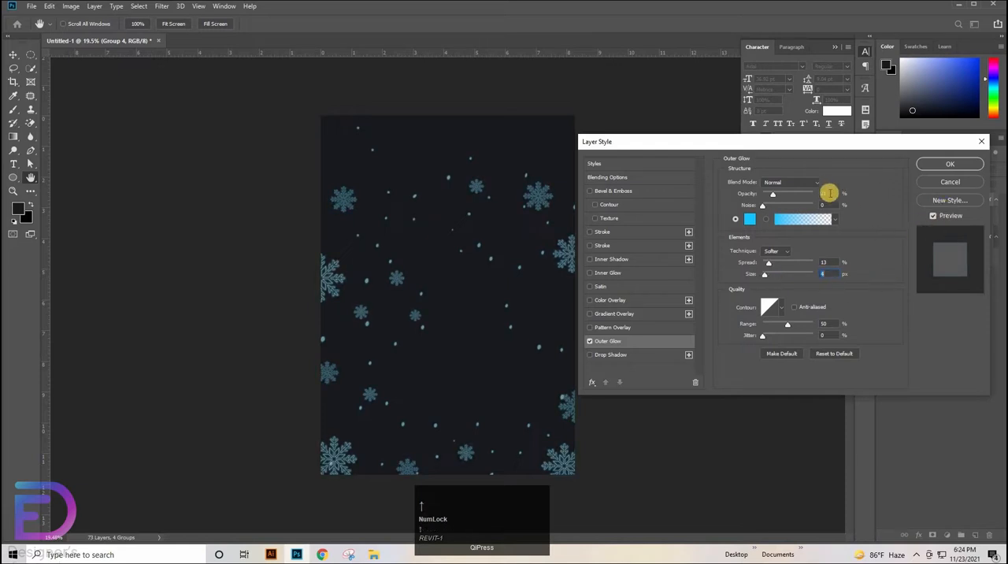
pyautogui.moveTo(793, 200); pyautogui.dragTo(777, 198)
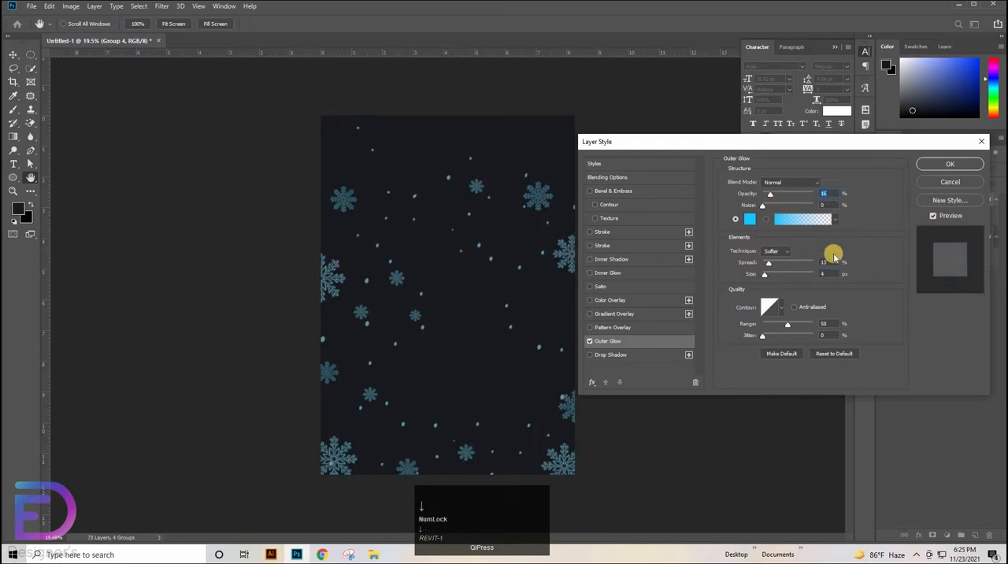
# Set the glow's spread to 15%, apply the layer style, and set Group 4's opacity to 63%
pyautogui.click(831, 261)
pyautogui.press('Down')
pyautogui.press('Down')
pyautogui.press('Down')
pyautogui.press('Down')
pyautogui.press('Down')
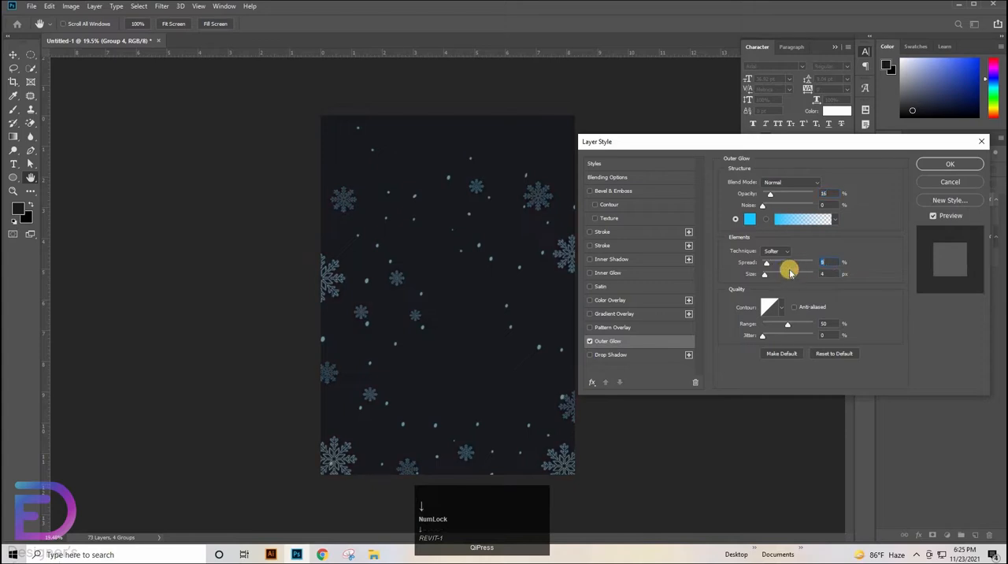
pyautogui.press('Up')
pyautogui.press('Up')
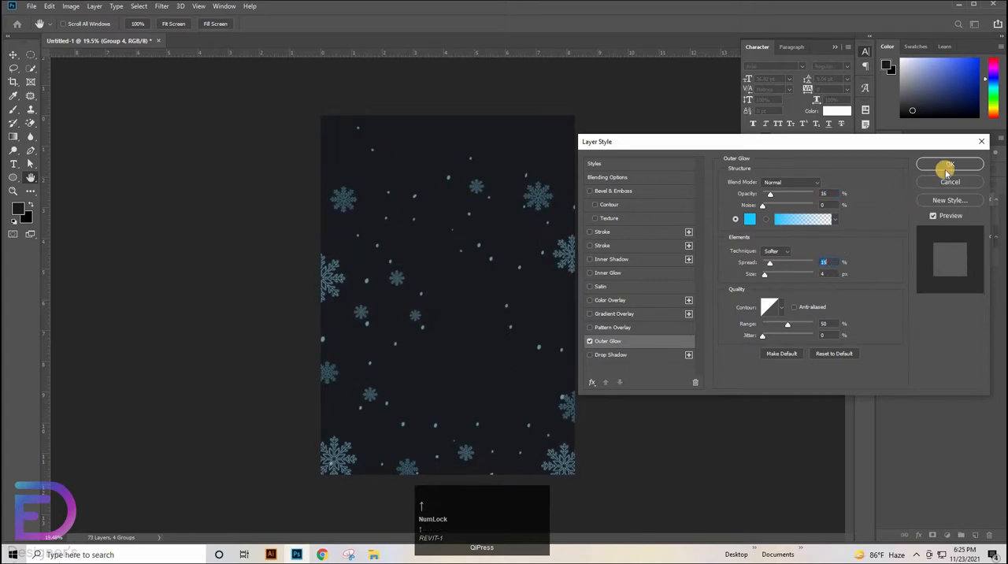
pyautogui.click(951, 164)
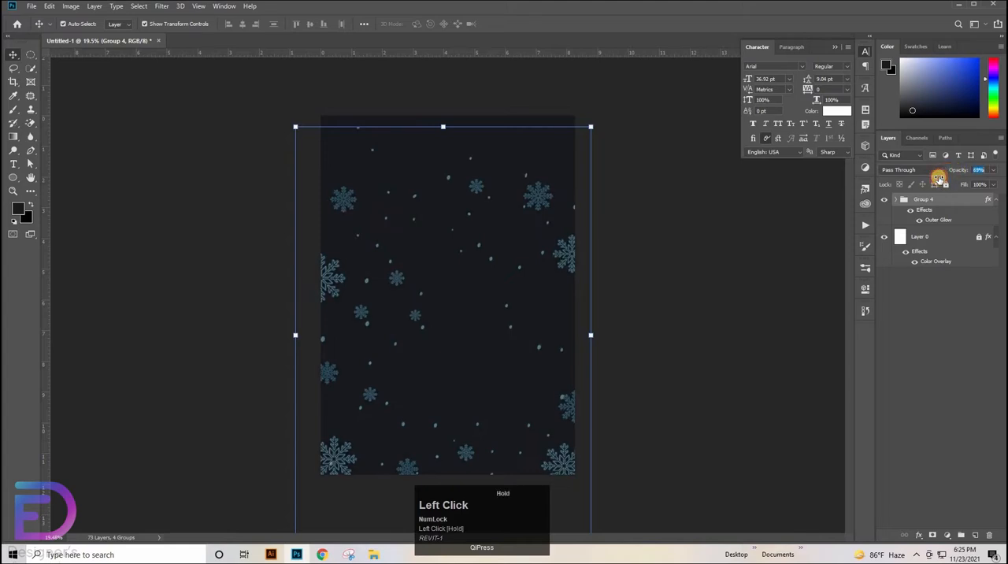
pyautogui.click(631, 259)
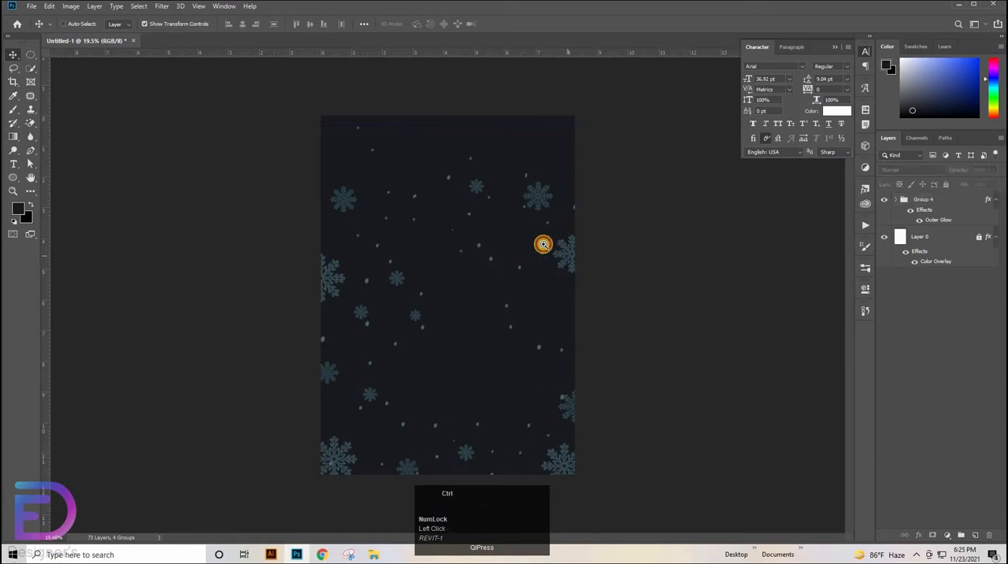
pyautogui.moveTo(535, 252); pyautogui.dragTo(651, 192)
pyautogui.keyDown('ctrl'); pyautogui.moveTo(566, 195); pyautogui.dragTo(575, 193); pyautogui.keyUp('ctrl')
pyautogui.click(456, 414)
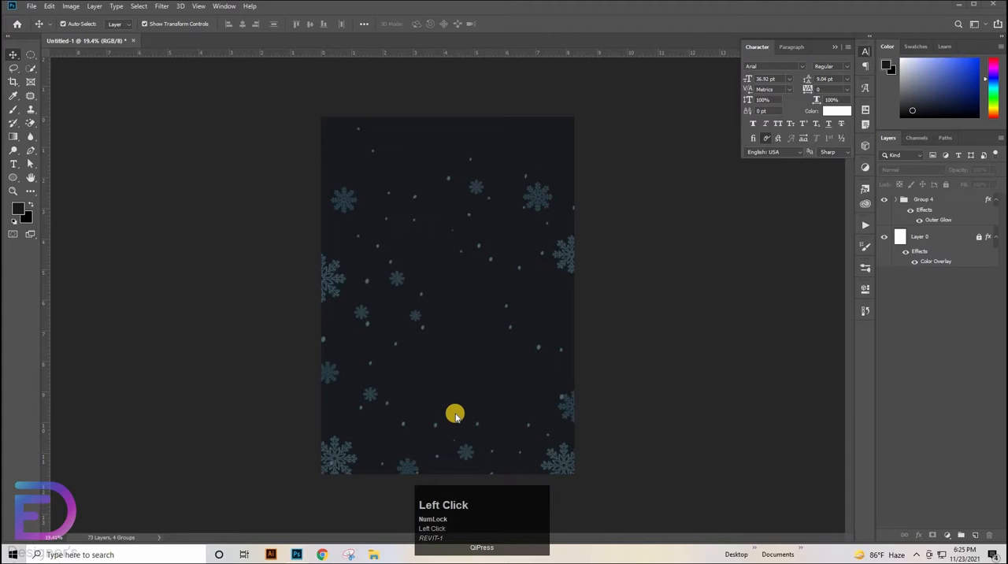
# Place the ball.png garland image from the file folder in the upper-left area of the poster and select it
pyautogui.click(375, 555)
pyautogui.moveTo(338, 472); pyautogui.dragTo(396, 194)
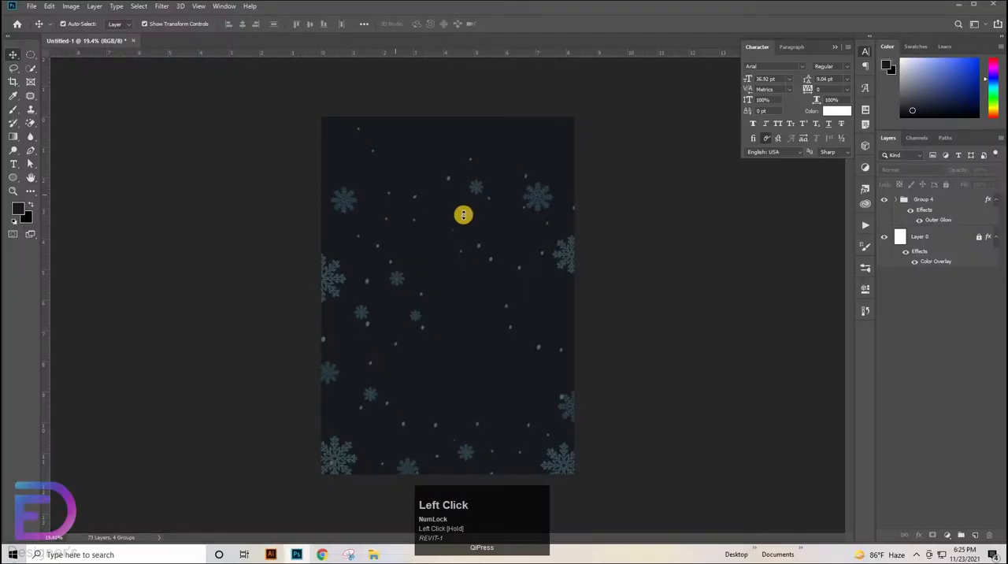
pyautogui.moveTo(573, 296); pyautogui.dragTo(446, 137)
pyautogui.doubleClick(448, 142)
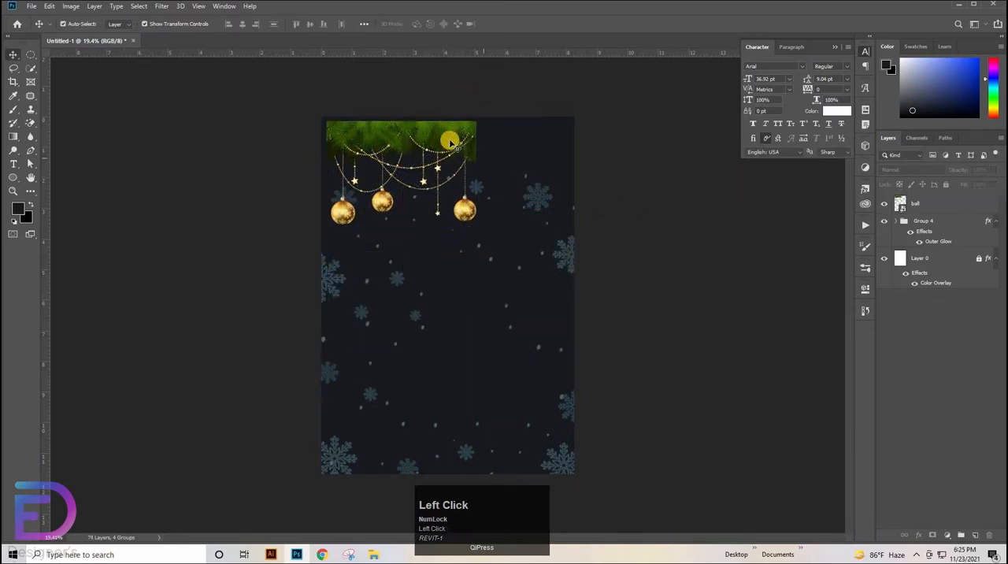
pyautogui.click(467, 146)
pyautogui.click(476, 168)
pyautogui.click(464, 142)
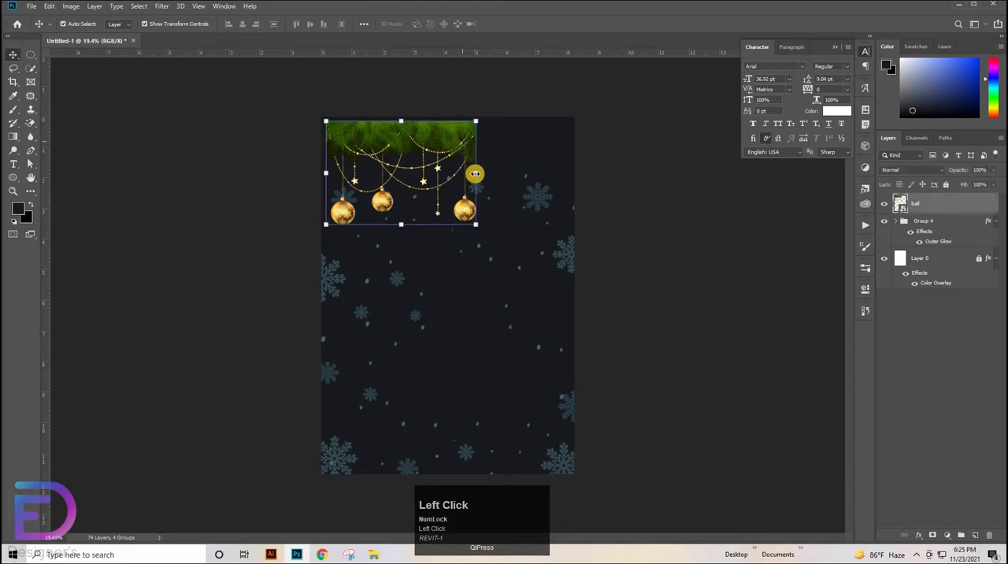
# Shrink the garland to about 3.3% scale and align it flush with the page's upper-left corner
pyautogui.moveTo(475, 173); pyautogui.dragTo(406, 137)
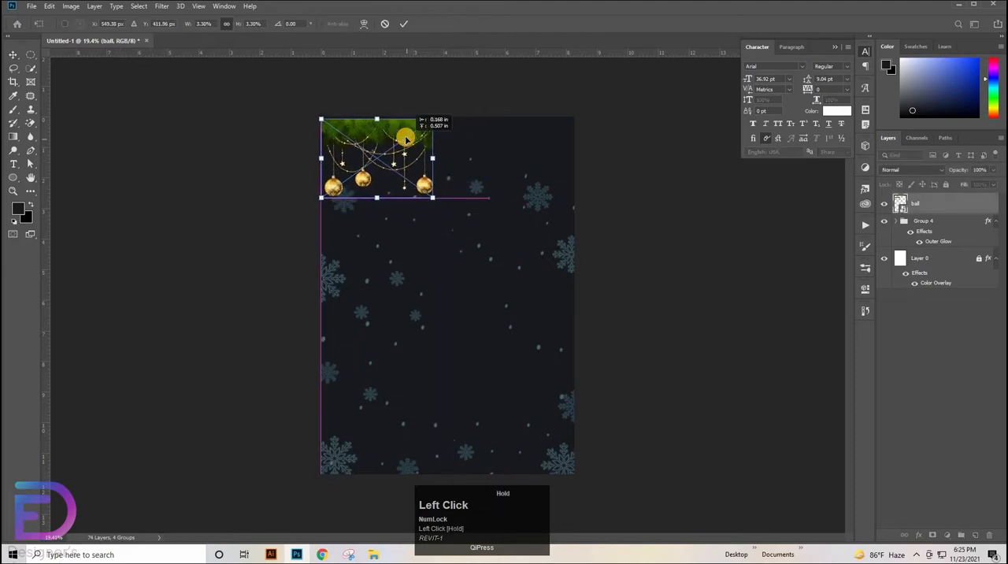
pyautogui.click(409, 24)
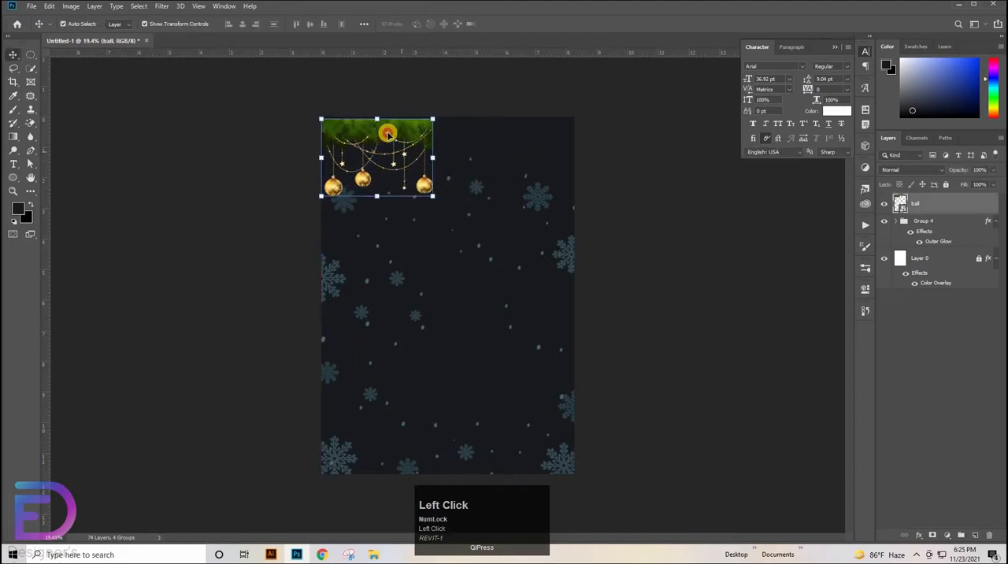
pyautogui.click(388, 130)
pyautogui.moveTo(389, 130); pyautogui.dragTo(388, 130)
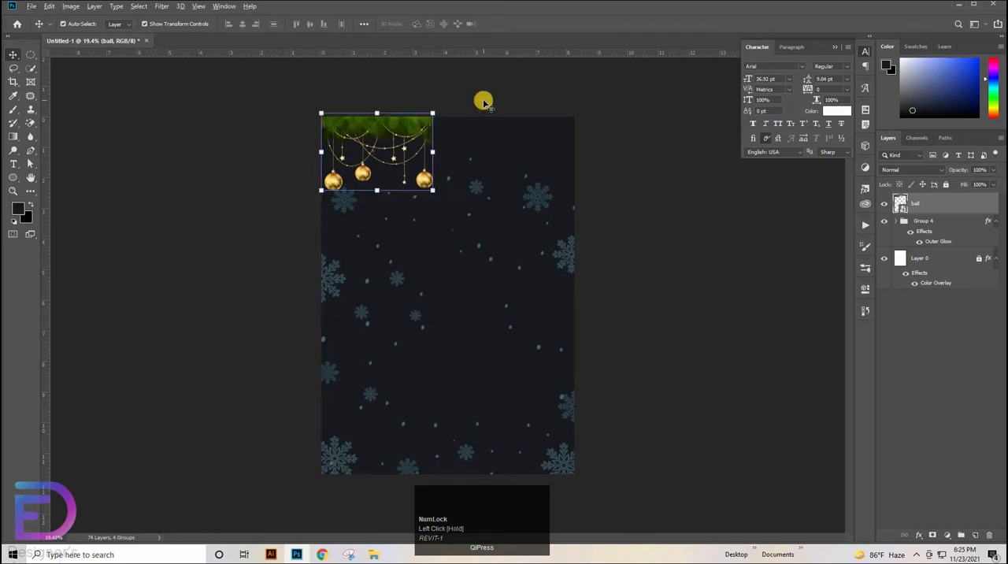
pyautogui.hotkey('shift', 'Down')
pyautogui.hotkey('shift', 'Down')
pyautogui.press('Down')
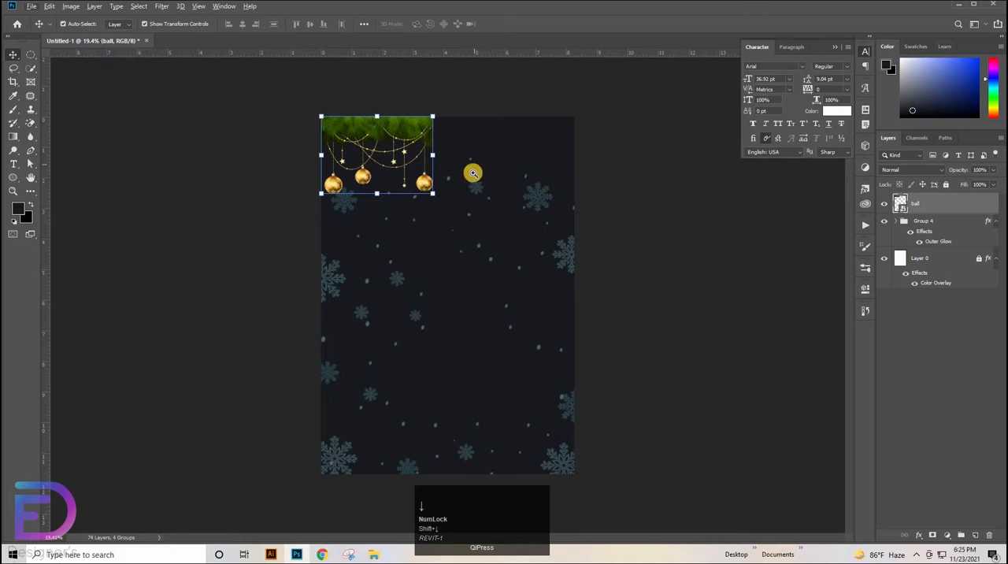
# Duplicate the garland toward the page's upper-right corner, enlarge the copy to about 4.04%, and fit it against the top edge
pyautogui.keyDown('ctrl'); pyautogui.click(520, 128); pyautogui.keyUp('ctrl')
pyautogui.moveTo(501, 124); pyautogui.dragTo(488, 208)
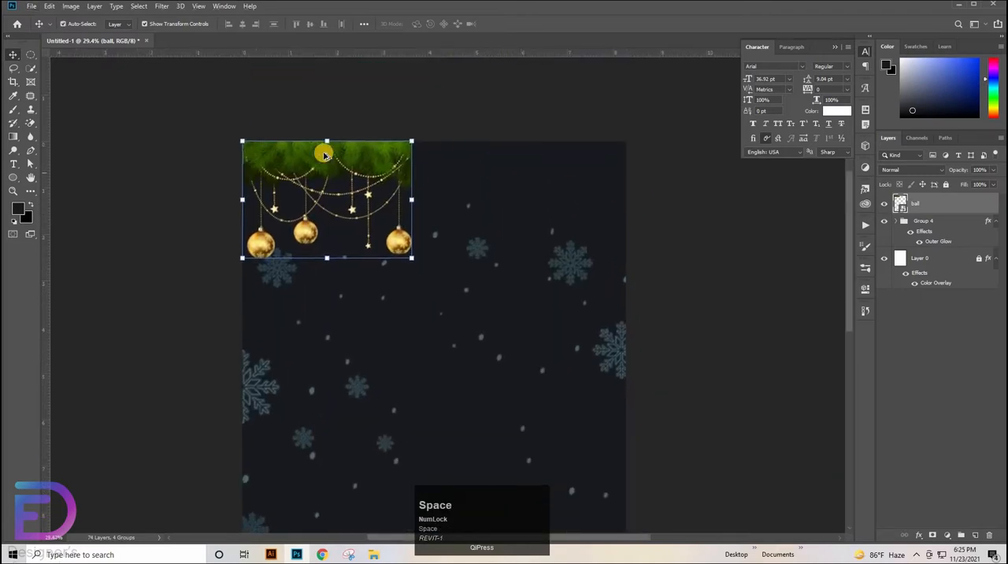
pyautogui.moveTo(324, 154); pyautogui.dragTo(540, 154)
pyautogui.moveTo(541, 260); pyautogui.dragTo(549, 289)
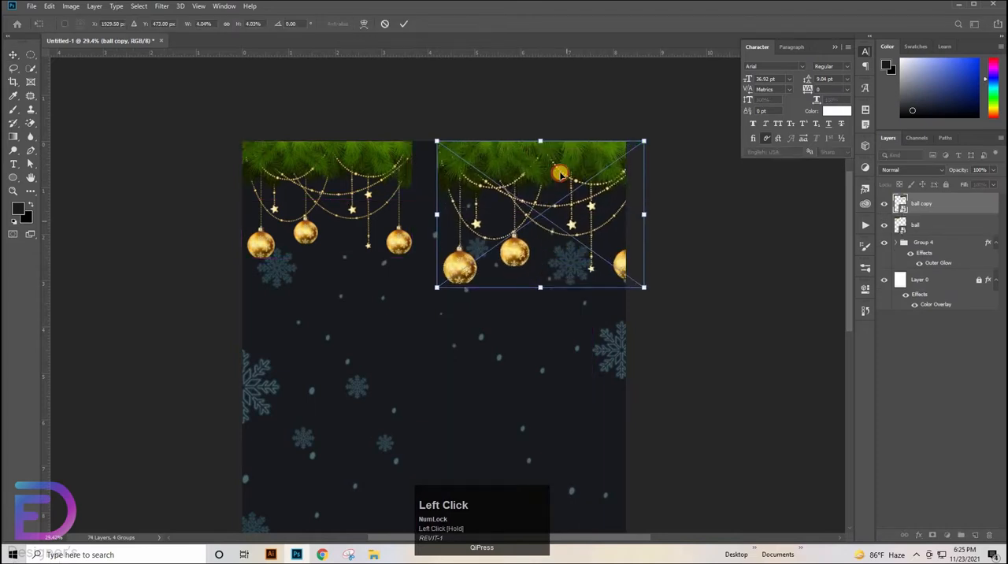
pyautogui.moveTo(561, 175); pyautogui.dragTo(551, 158)
pyautogui.click(740, 204)
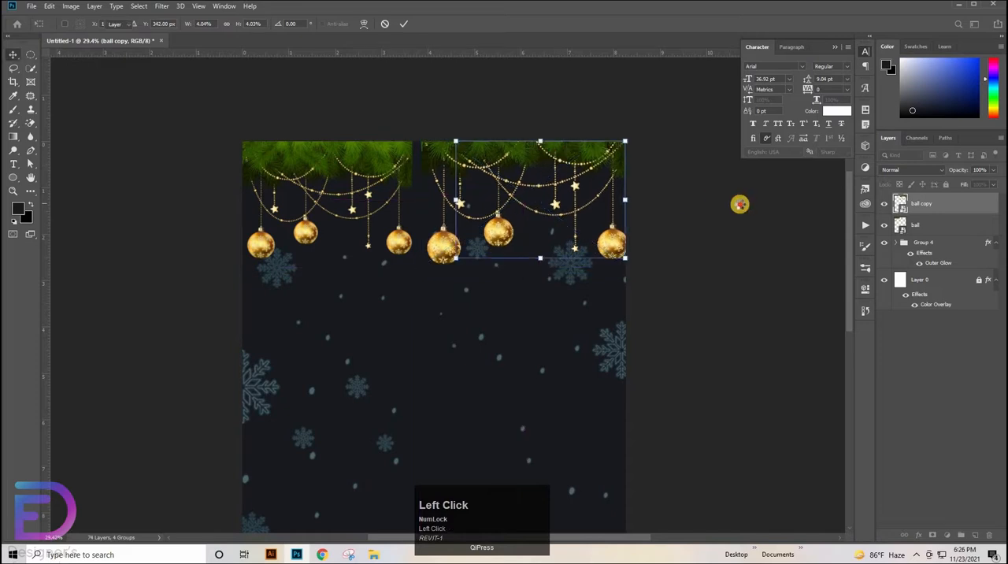
# Enlarge the original garland to about 3.47% and align it along the top edge so it meets the copy
pyautogui.click(370, 166)
pyautogui.moveTo(412, 199); pyautogui.dragTo(425, 200)
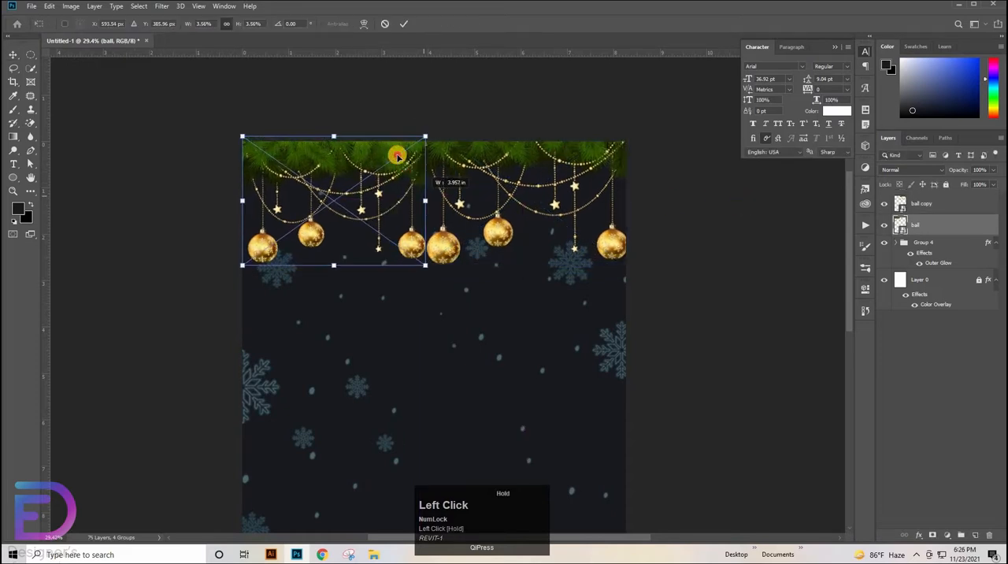
pyautogui.moveTo(399, 158); pyautogui.dragTo(398, 165)
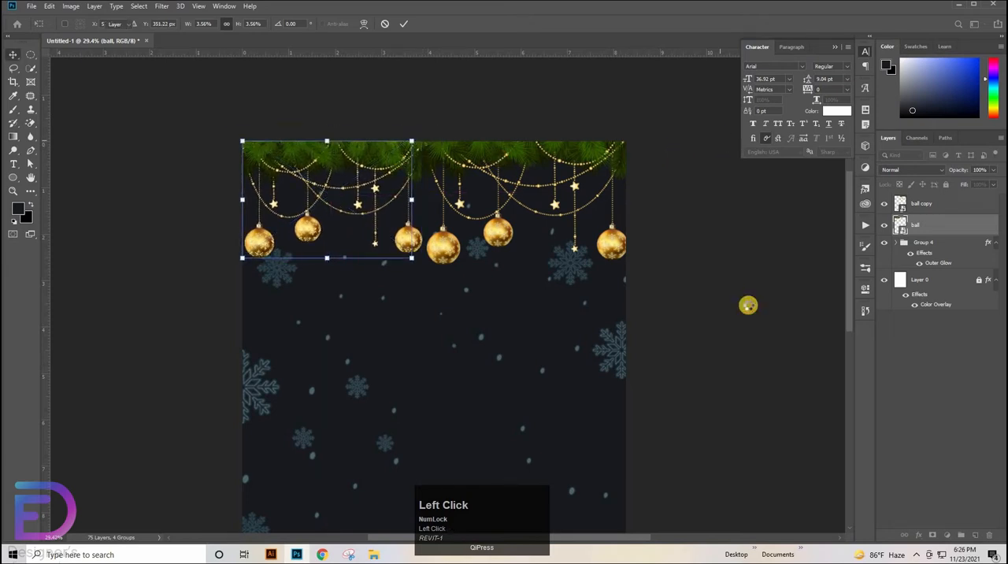
pyautogui.click(748, 305)
pyautogui.moveTo(332, 257); pyautogui.dragTo(332, 253)
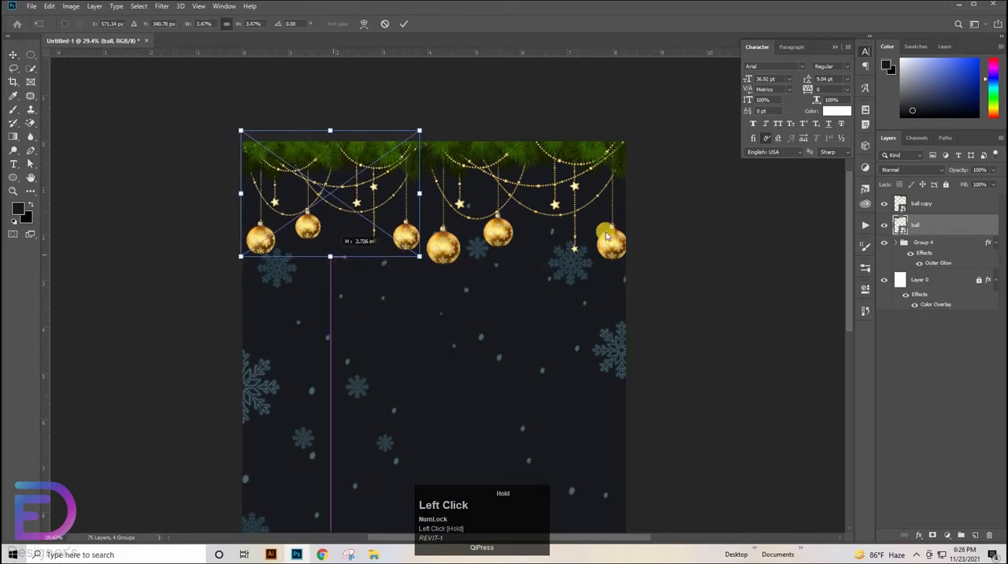
pyautogui.click(770, 233)
# Group the two garland layers and scale the group to about 100.33% to span the page width
pyautogui.keyDown('shift'); pyautogui.click(955, 208); pyautogui.keyUp('shift')
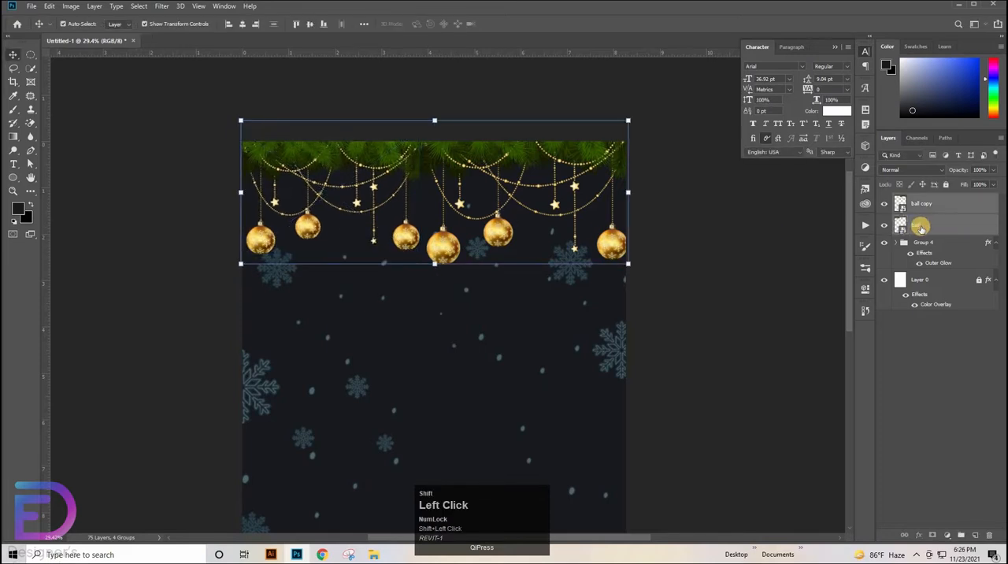
pyautogui.hotkey('ctrl', 'g')
pyautogui.moveTo(609, 220); pyautogui.dragTo(542, 226)
pyautogui.moveTo(448, 212); pyautogui.dragTo(452, 214)
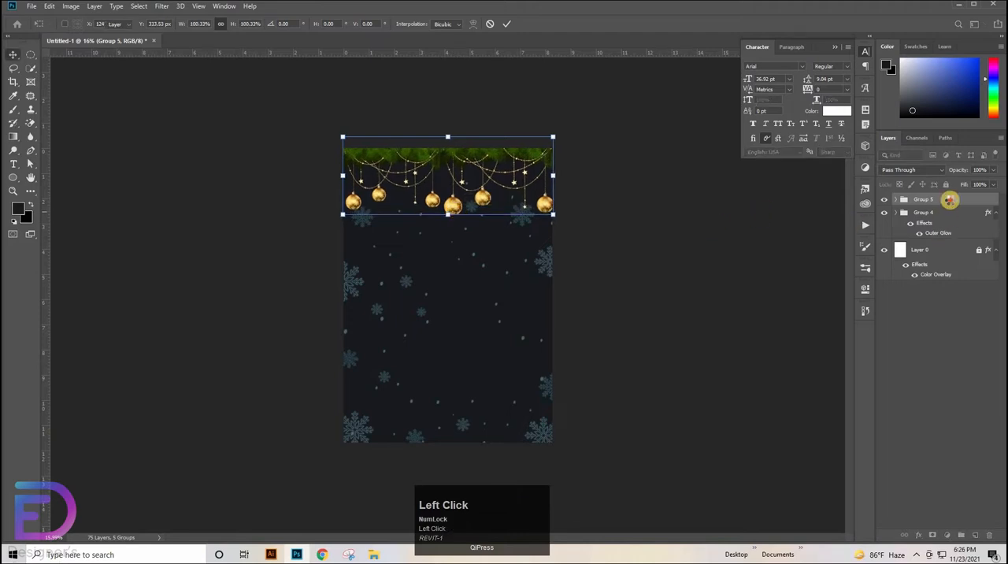
pyautogui.click(594, 193)
# Rename the garland group as ball and the snowflake group as snow
pyautogui.click(929, 199)
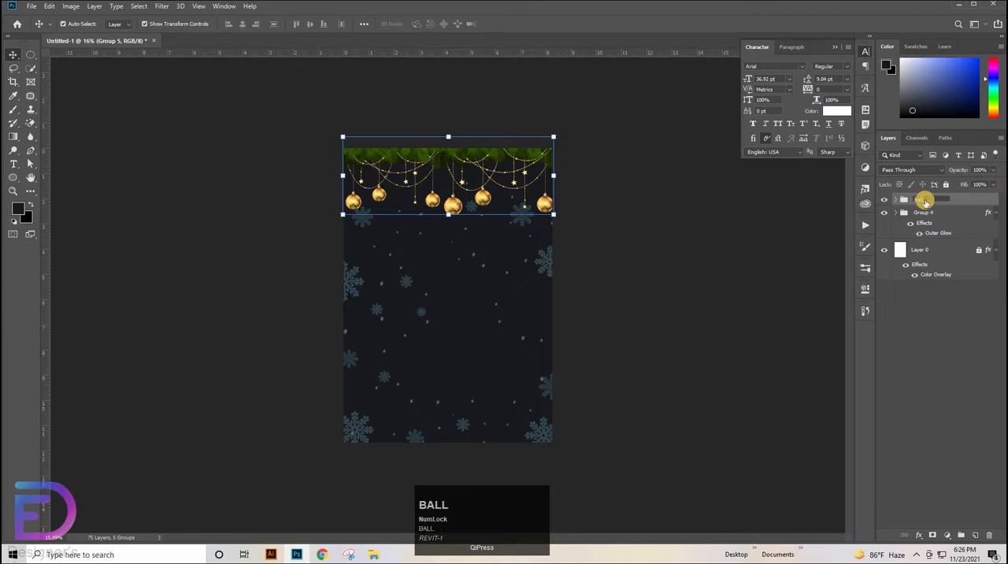
pyautogui.click(920, 210)
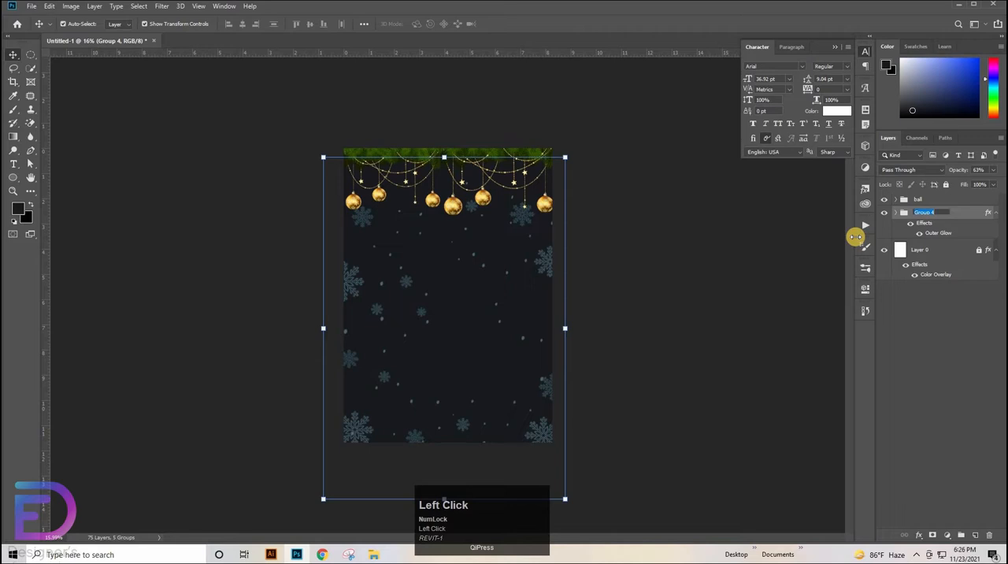
pyautogui.press('BackSpace')
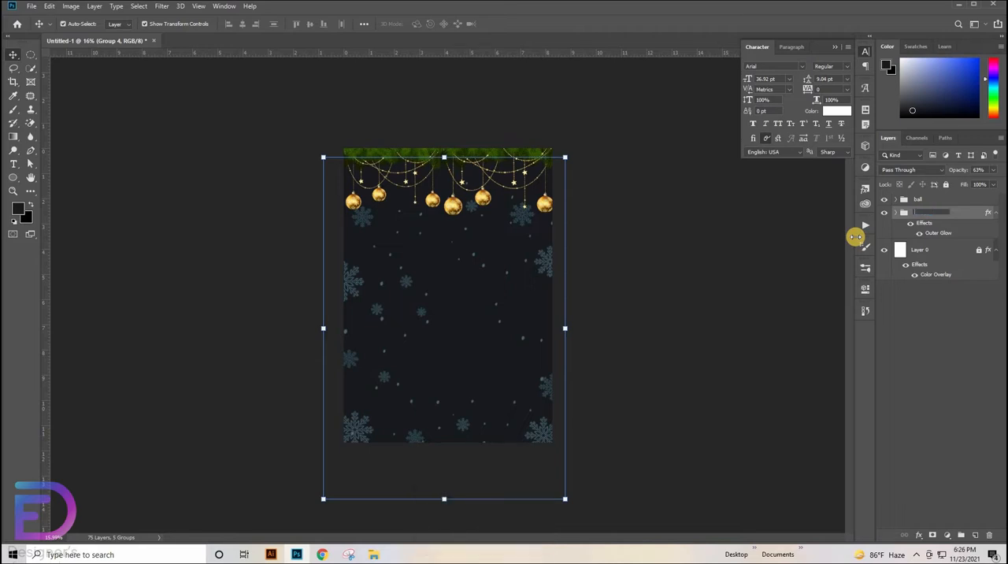
pyautogui.write('s')
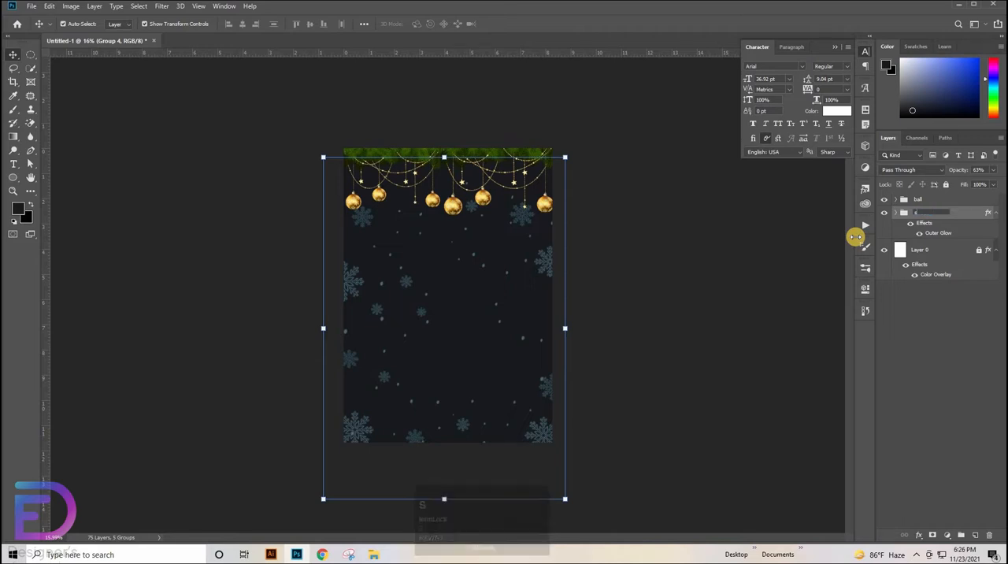
pyautogui.write('now')
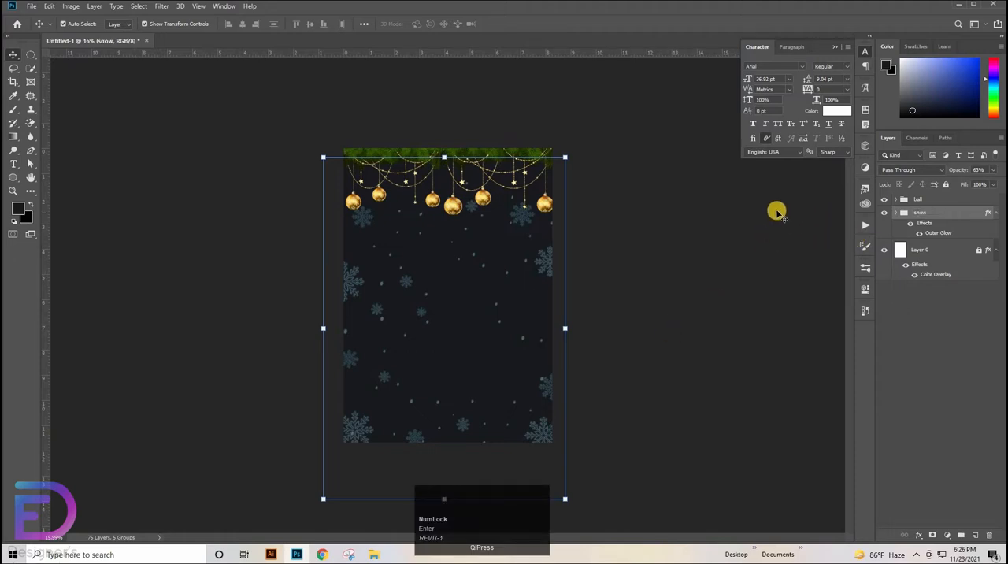
# Place the Transparent_Christmas_Tree_with_Ornaments_PNG_Picture.png image from the file folder in the middle of the poster
pyautogui.click(352, 529)
pyautogui.click(373, 554)
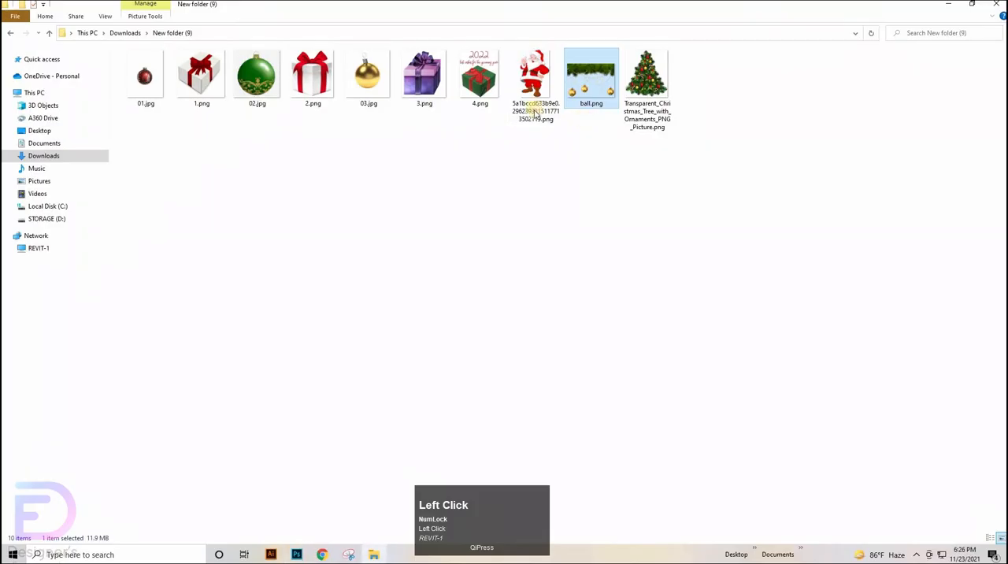
pyautogui.click(551, 95)
pyautogui.moveTo(641, 105); pyautogui.dragTo(464, 299)
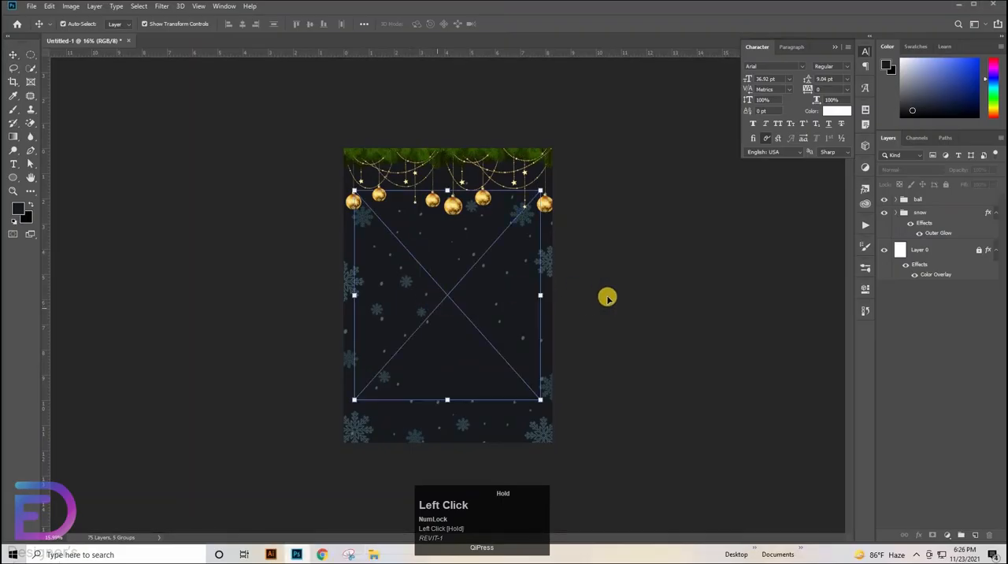
pyautogui.hotkey('ctrl', 'space')
pyautogui.keyDown('ctrl'); pyautogui.click(604, 257); pyautogui.keyUp('ctrl')
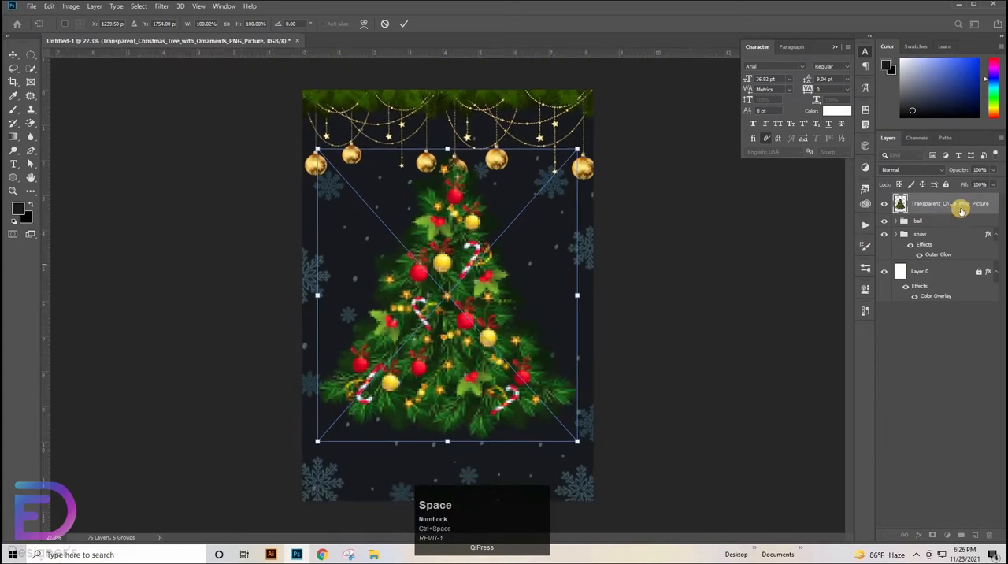
# Accept the placed Christmas tree image and rename its layer as tree
pyautogui.click(965, 207)
pyautogui.doubleClick(965, 206)
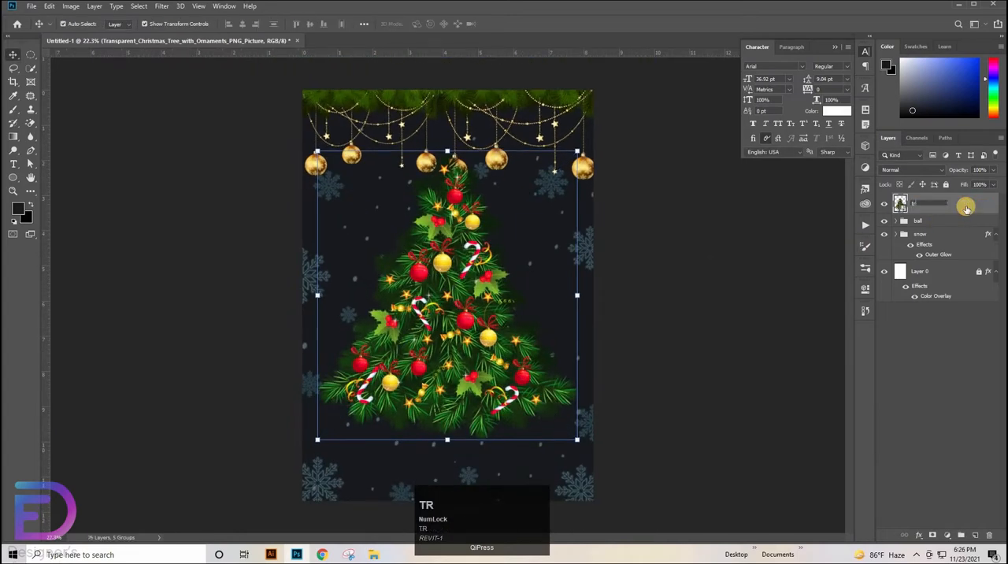
pyautogui.press('Return')
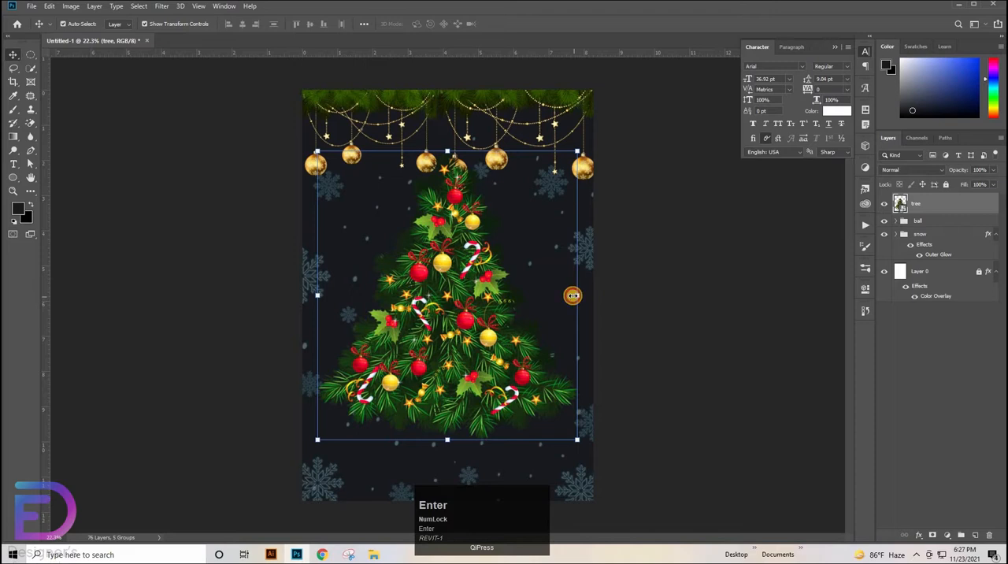
# Scale the tree down to about 62.46% and position it in the lower middle of the poster
pyautogui.moveTo(573, 295); pyautogui.dragTo(506, 301)
pyautogui.moveTo(413, 345); pyautogui.dragTo(448, 414)
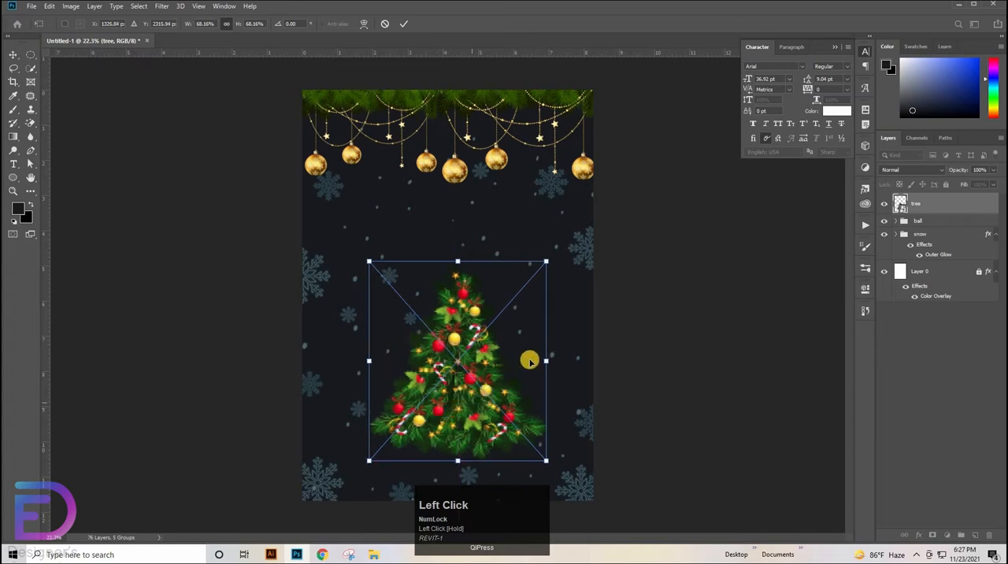
pyautogui.moveTo(544, 363)
pyautogui.mouseDown()
pyautogui.moveTo(527, 369)
pyautogui.moveTo(535, 362)
pyautogui.mouseUp()
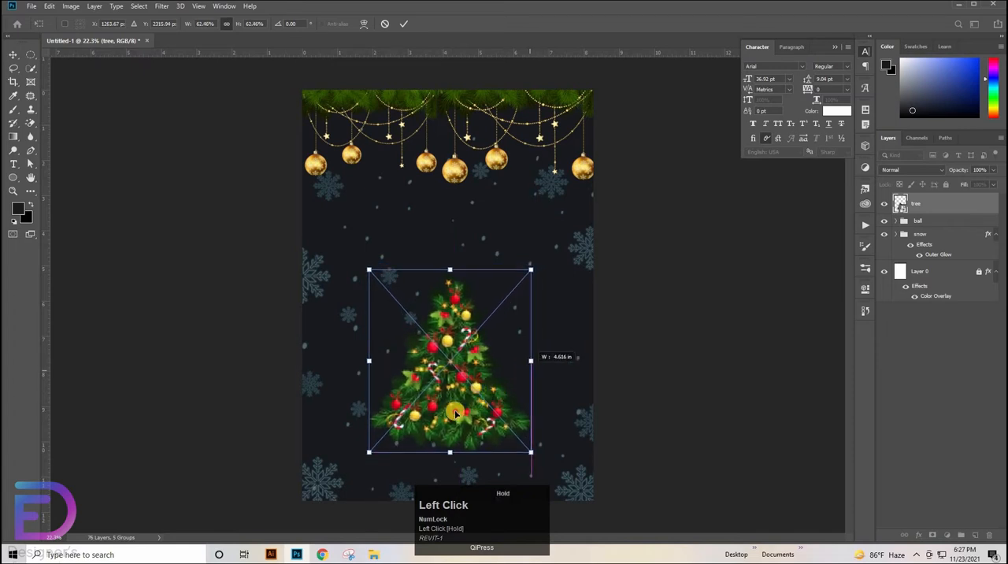
pyautogui.moveTo(465, 412); pyautogui.dragTo(456, 417)
pyautogui.click(691, 345)
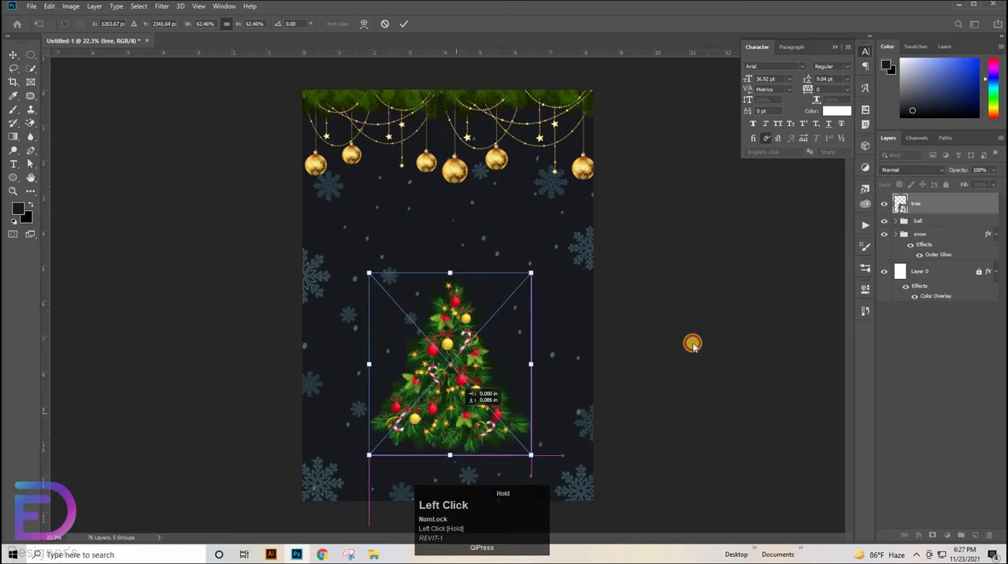
# Place the Santa PNG image from the file folder on the poster and rename its layer as santa
pyautogui.click(376, 556)
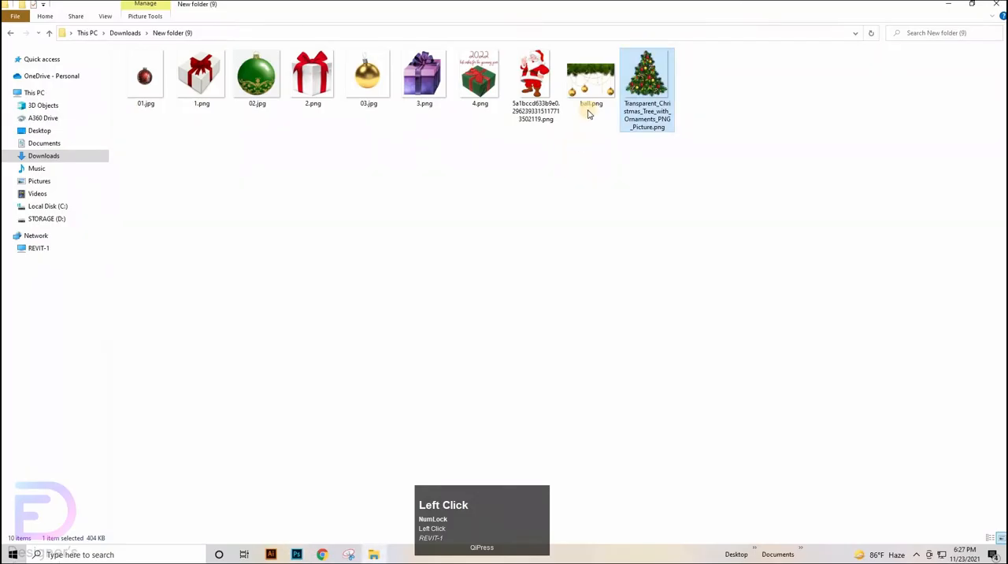
pyautogui.moveTo(536, 79); pyautogui.dragTo(695, 254)
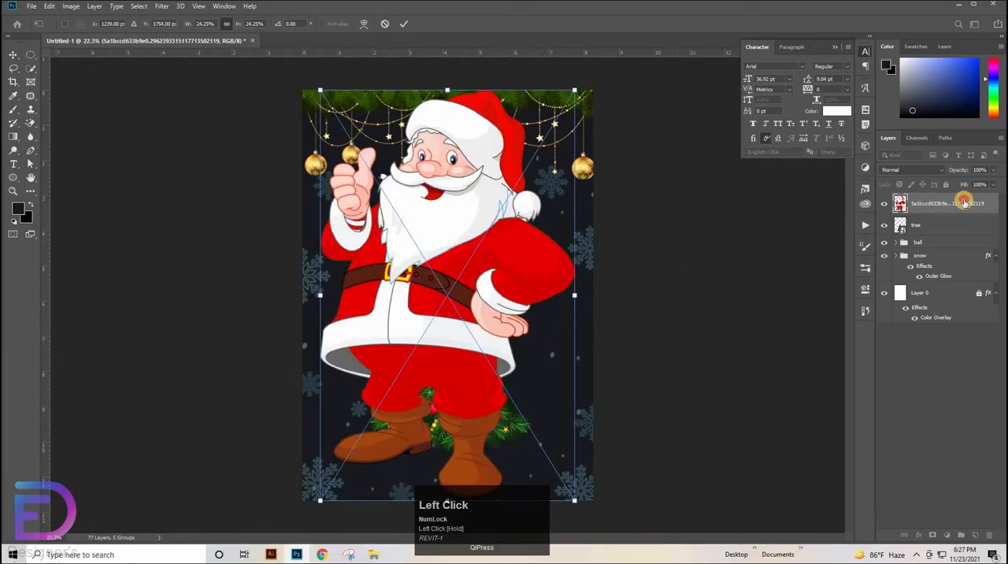
pyautogui.click(965, 203)
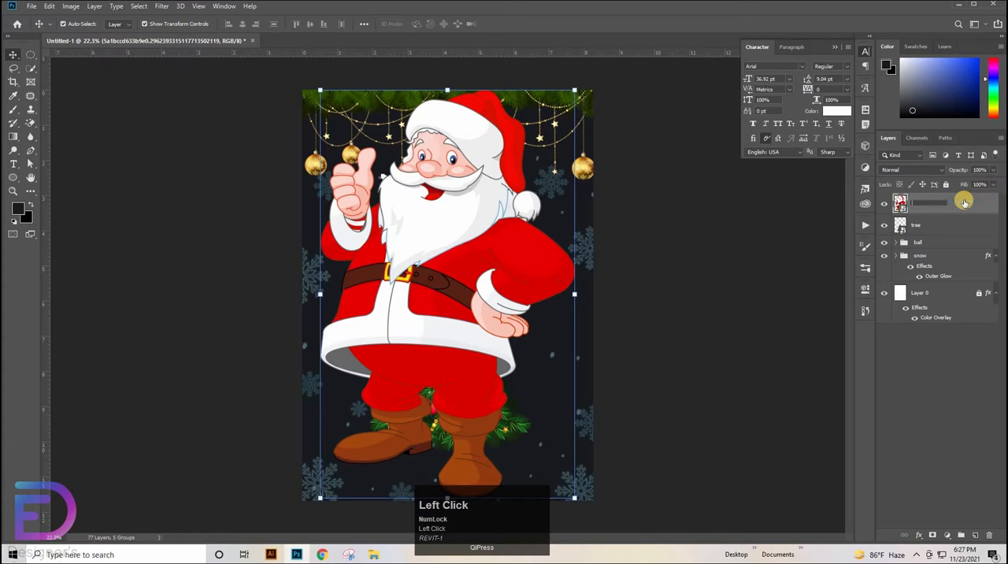
pyautogui.write('santa')
pyautogui.press('Return')
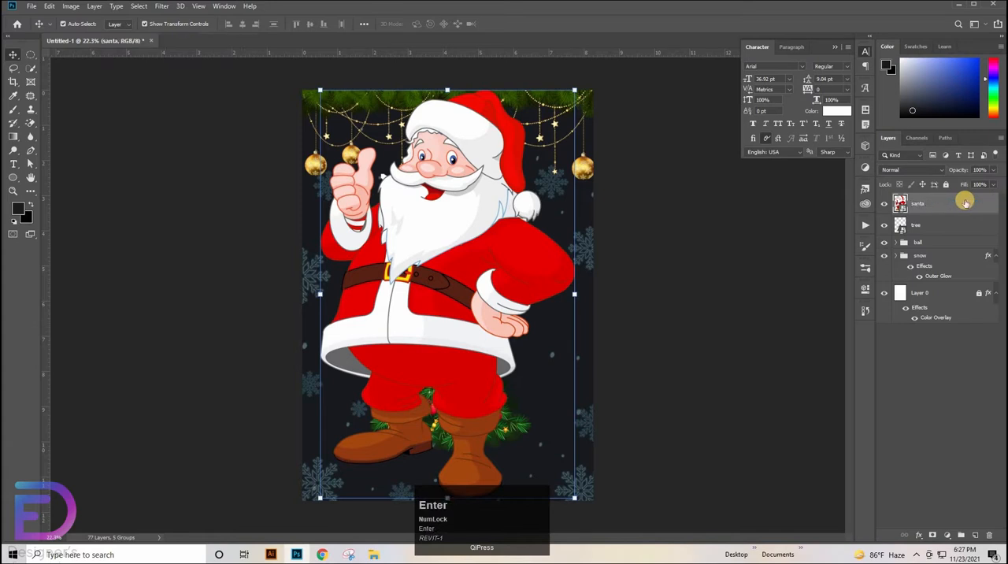
# Scale Santa down to about 7.45% and move him in front of the right side of the tree
pyautogui.click(403, 295)
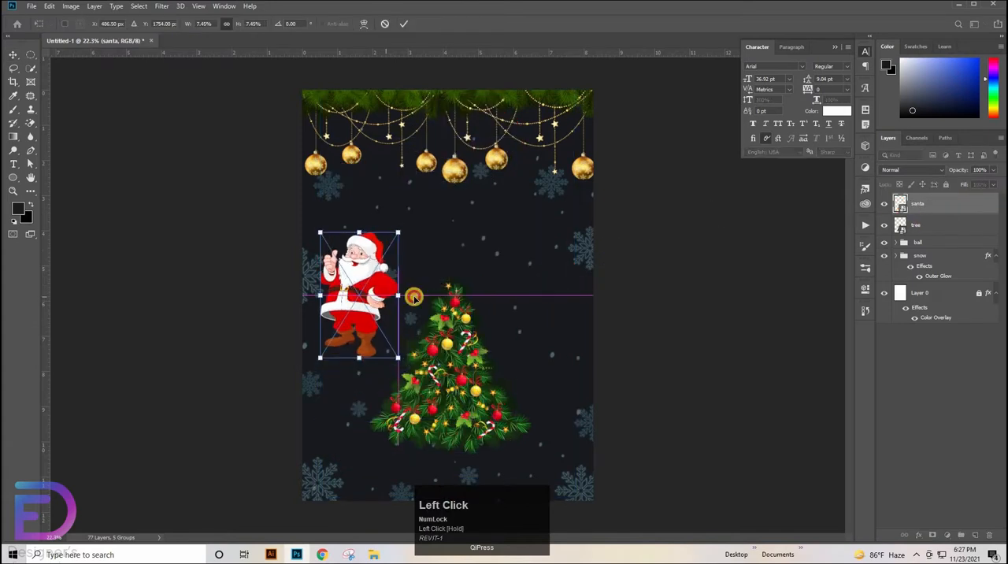
pyautogui.moveTo(411, 295); pyautogui.dragTo(569, 366)
pyautogui.click(431, 378)
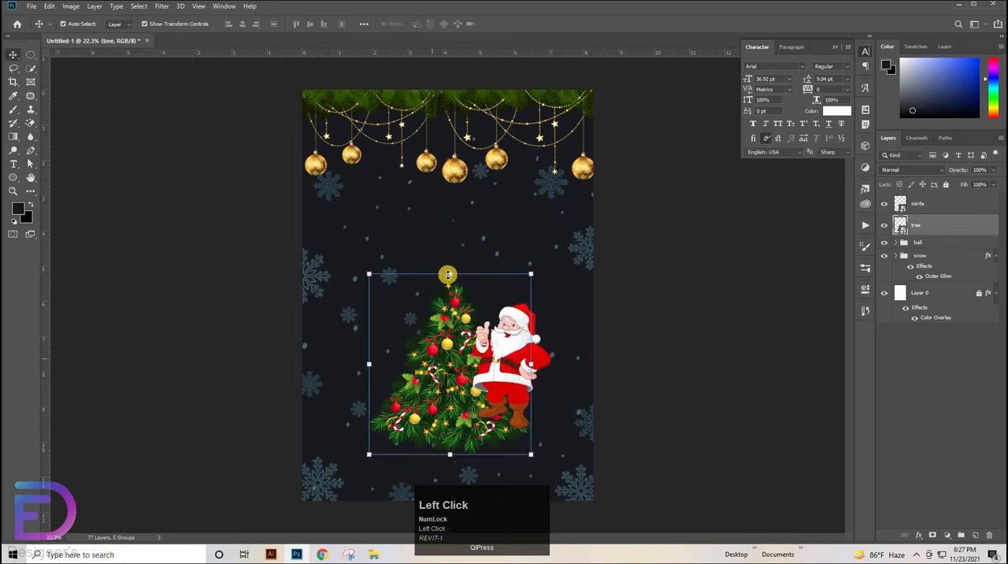
# Enlarge the tree to about 70.04% and shift it slightly down and left behind Santa
pyautogui.moveTo(449, 266); pyautogui.dragTo(451, 235)
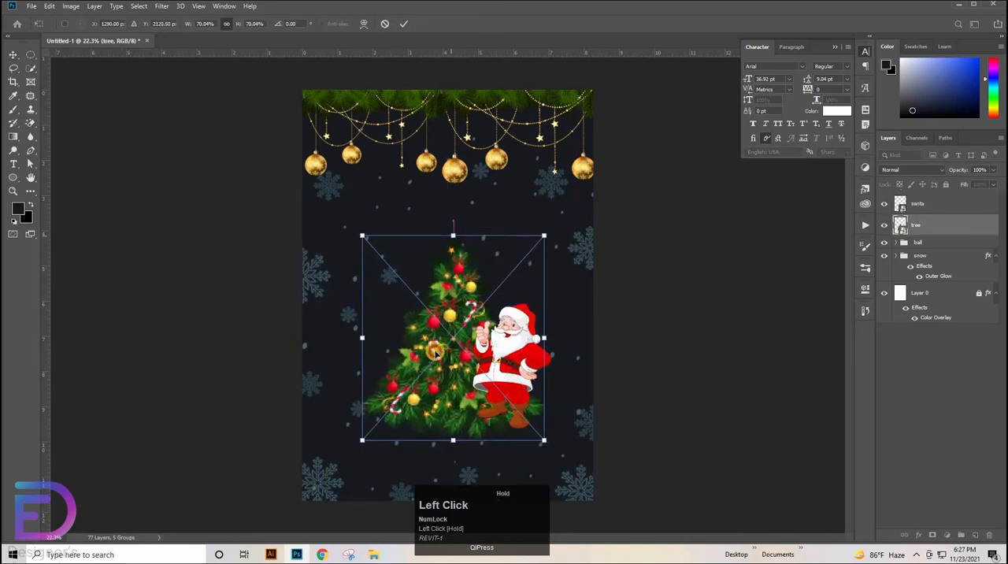
pyautogui.moveTo(430, 358); pyautogui.dragTo(427, 364)
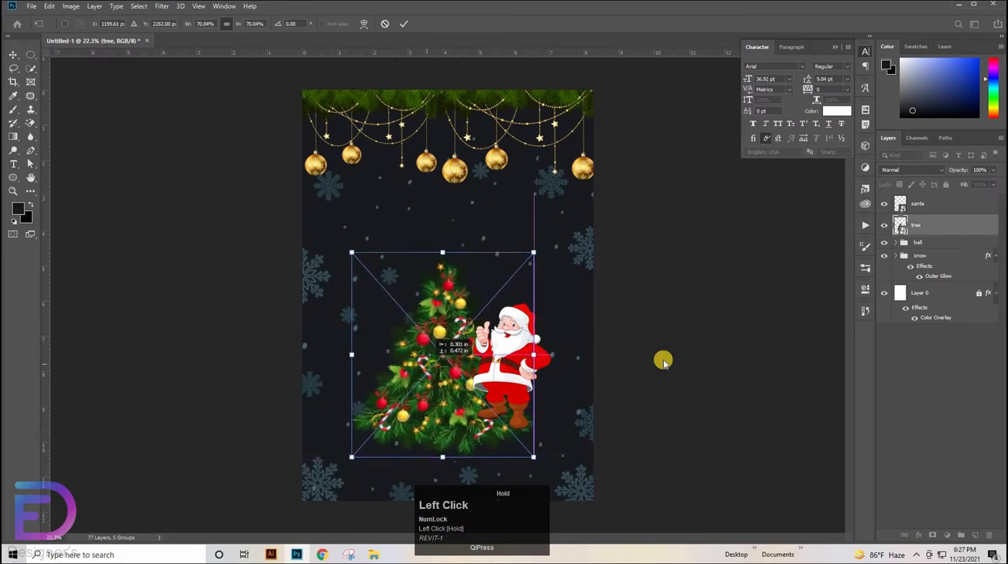
pyautogui.click(678, 360)
# Scale Santa to about 7.78% and stand him at the tree's lower right, with his feet near its base
pyautogui.moveTo(522, 366); pyautogui.dragTo(534, 387)
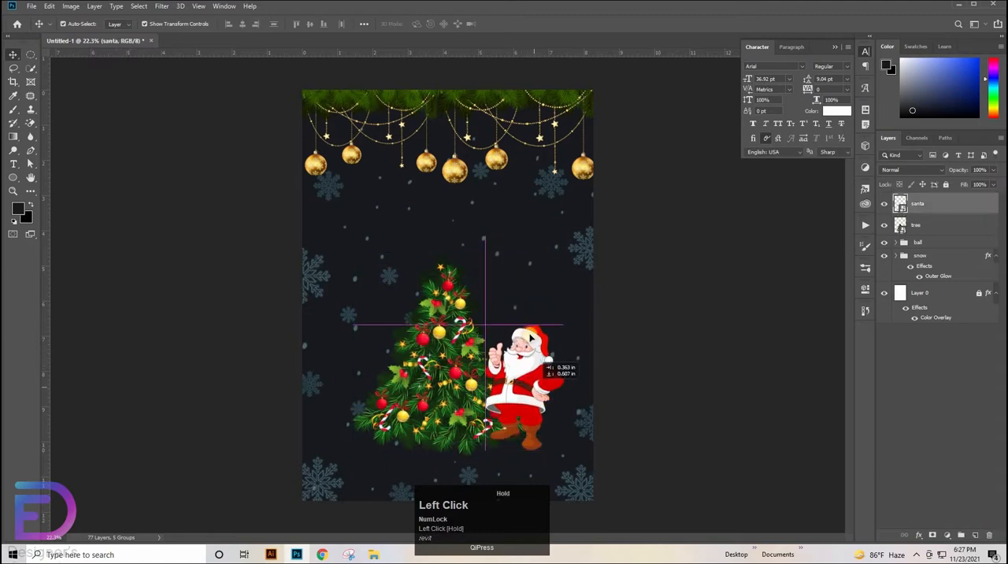
pyautogui.moveTo(524, 323); pyautogui.dragTo(530, 312)
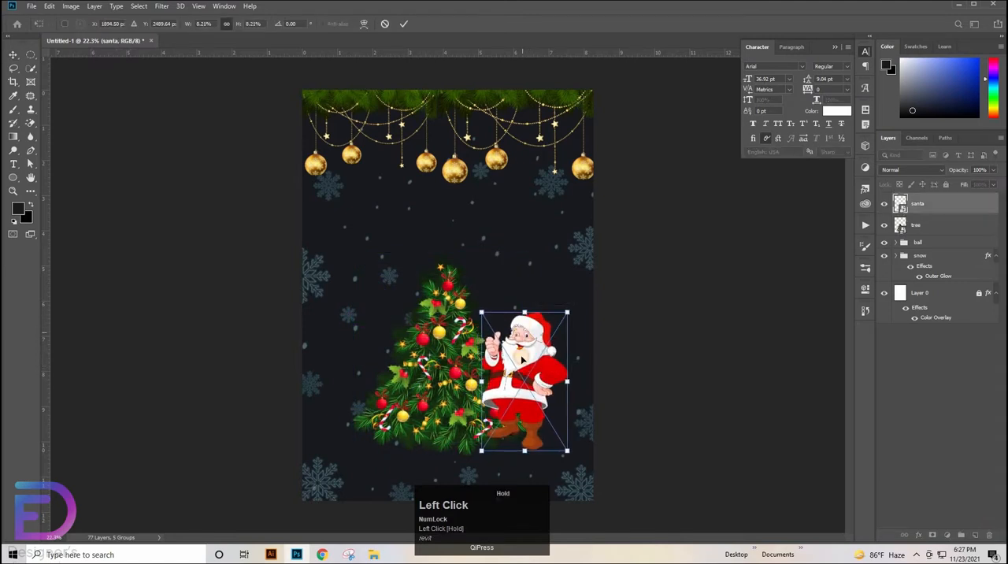
pyautogui.moveTo(522, 359); pyautogui.dragTo(520, 329)
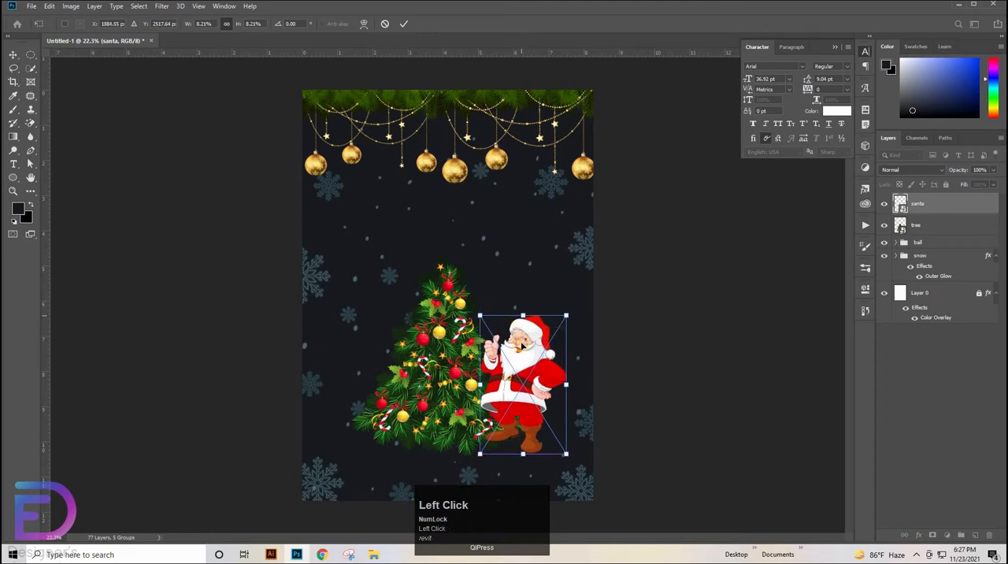
pyautogui.scroll(4, 521, 344)
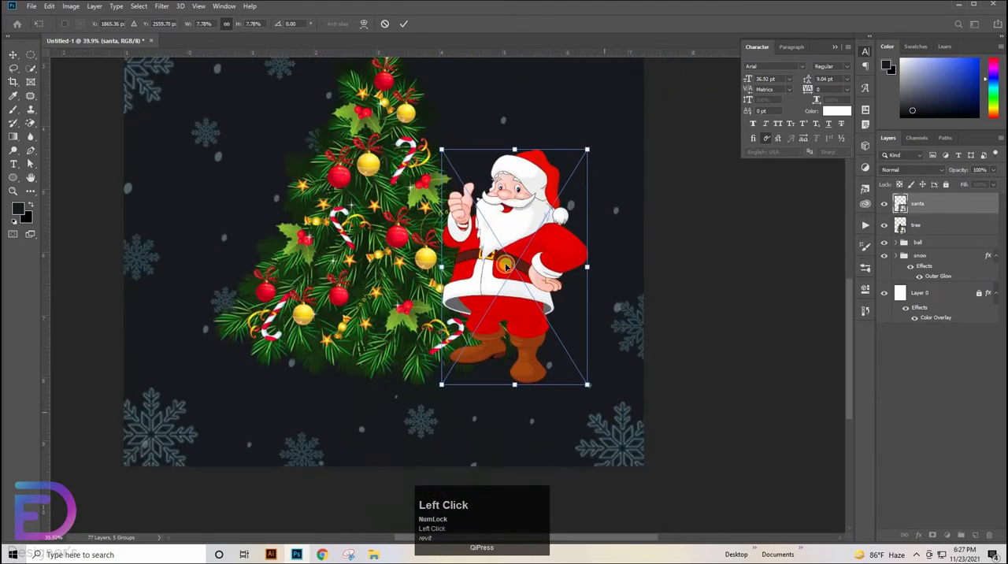
pyautogui.moveTo(505, 265)
pyautogui.mouseDown()
pyautogui.moveTo(504, 250)
pyautogui.moveTo(506, 282)
pyautogui.moveTo(505, 264)
pyautogui.mouseUp()
pyautogui.click(745, 264)
pyautogui.click(678, 264)
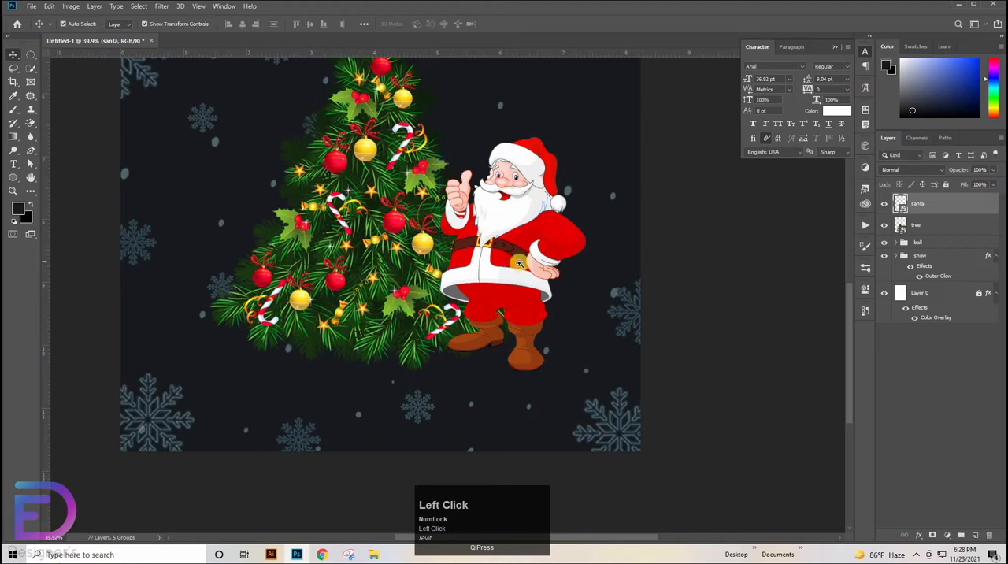
# Place the gift images 1.png, 2.png, 3.png and 4.png from the file folder on the poster
pyautogui.moveTo(515, 266); pyautogui.dragTo(465, 324)
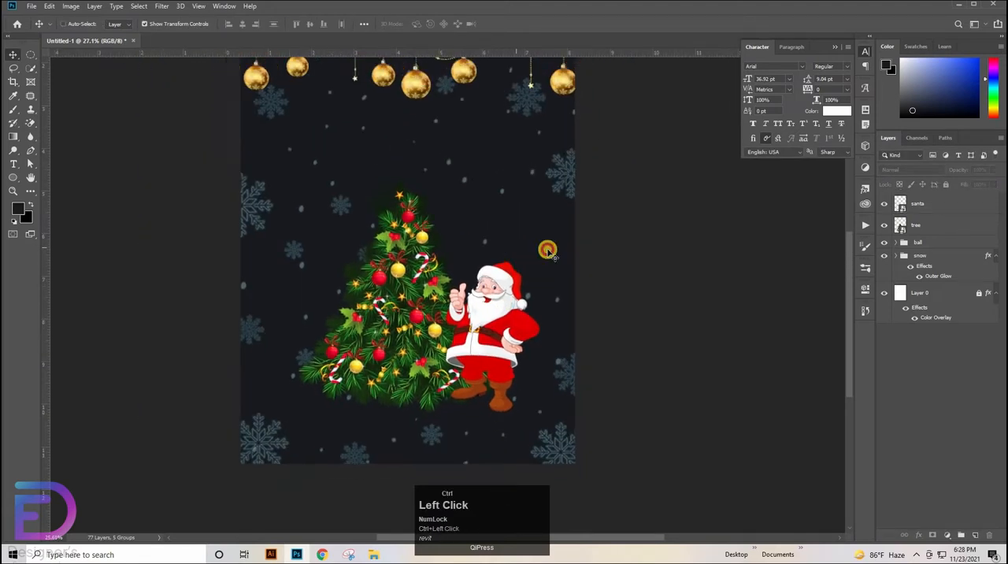
pyautogui.moveTo(546, 248); pyautogui.dragTo(527, 189)
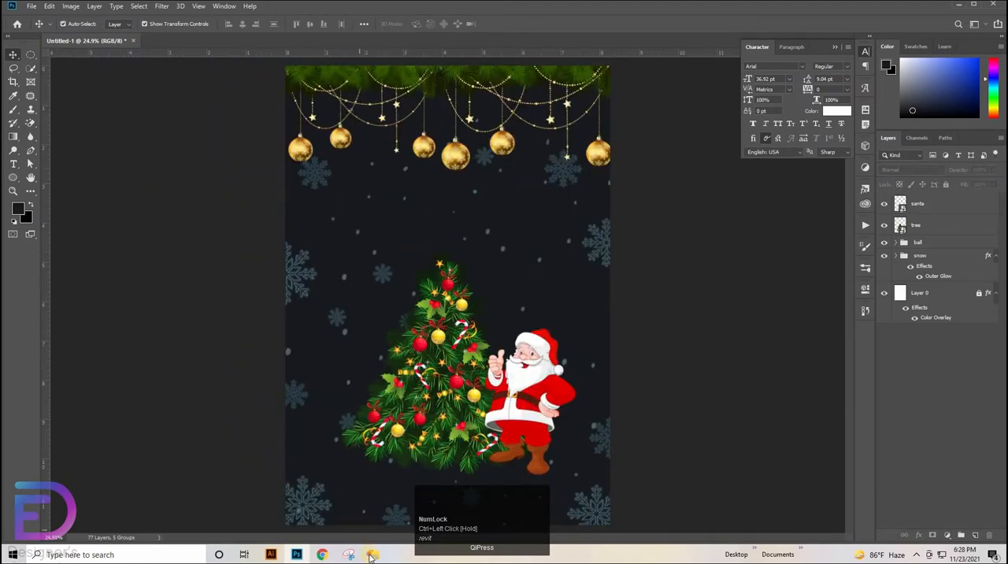
pyautogui.click(373, 554)
pyautogui.click(197, 86)
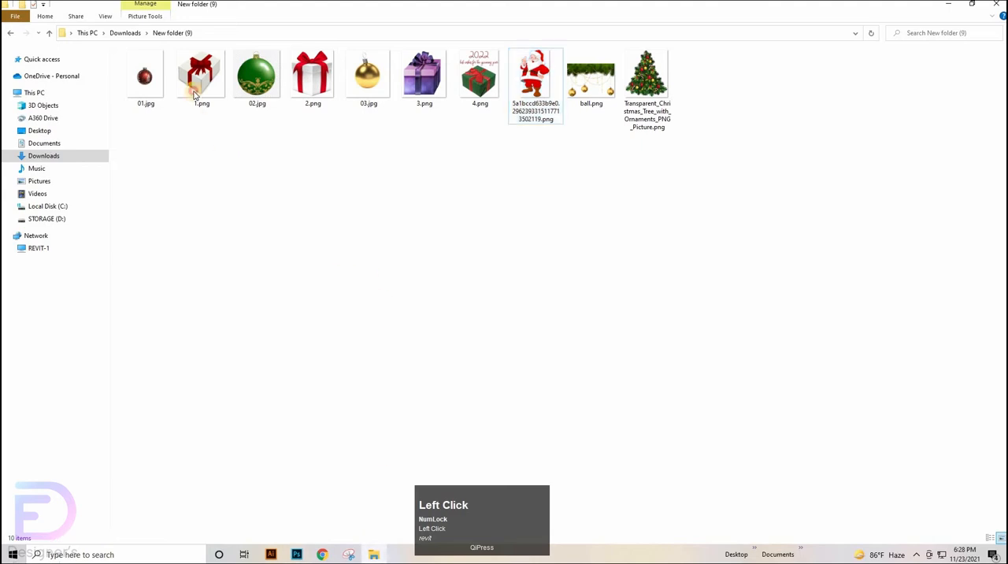
pyautogui.keyDown('ctrl'); pyautogui.click(307, 88); pyautogui.keyUp('ctrl')
pyautogui.keyDown('ctrl'); pyautogui.click(432, 86); pyautogui.keyUp('ctrl')
pyautogui.keyDown('ctrl'); pyautogui.click(490, 86); pyautogui.keyUp('ctrl')
pyautogui.moveTo(489, 86); pyautogui.dragTo(463, 315)
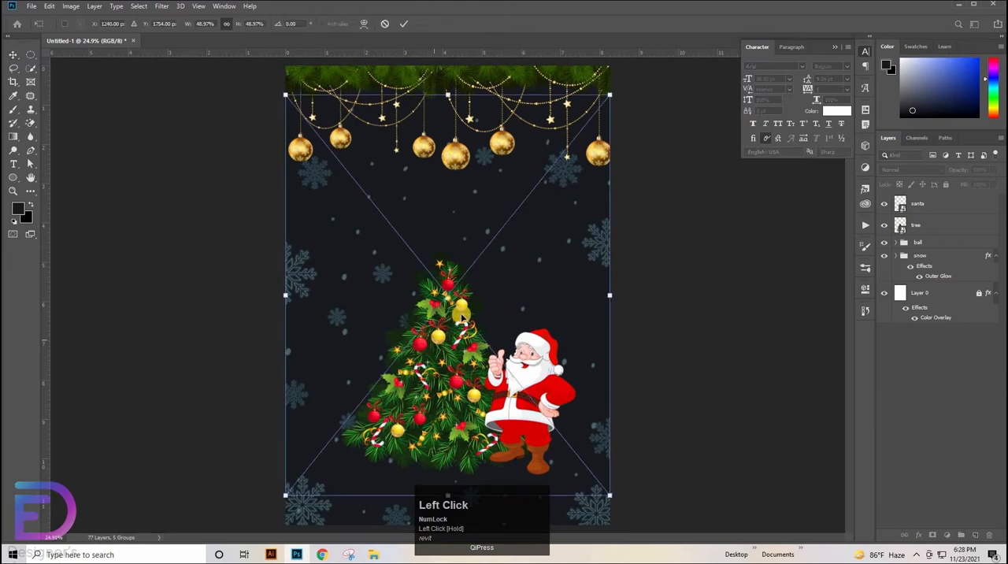
pyautogui.press('Return')
pyautogui.press('Return')
pyautogui.press('Return')
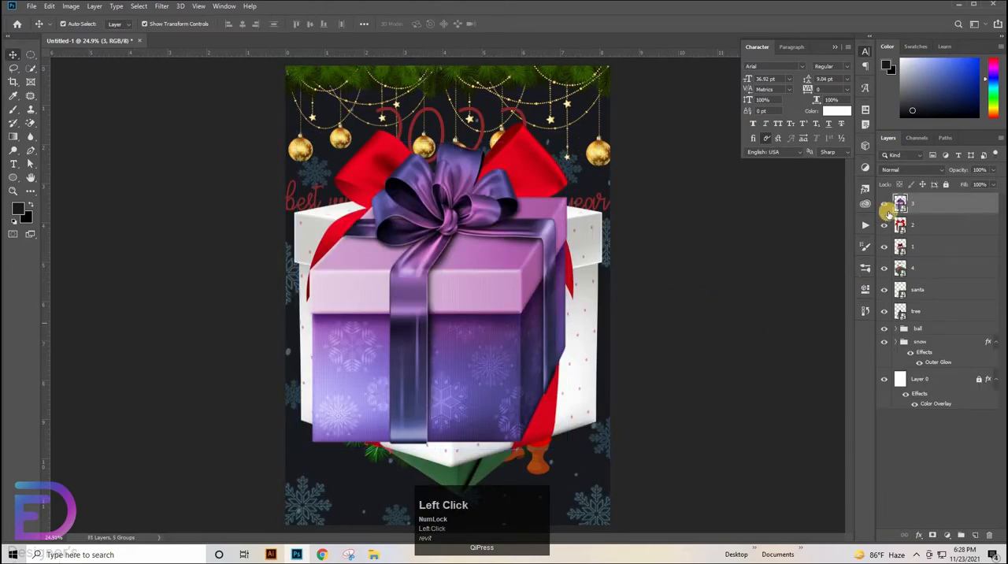
# Hide gift layers 2, 3 and 4 so that only gift layer 1 is shown
pyautogui.click(886, 204)
pyautogui.click(884, 226)
pyautogui.click(884, 246)
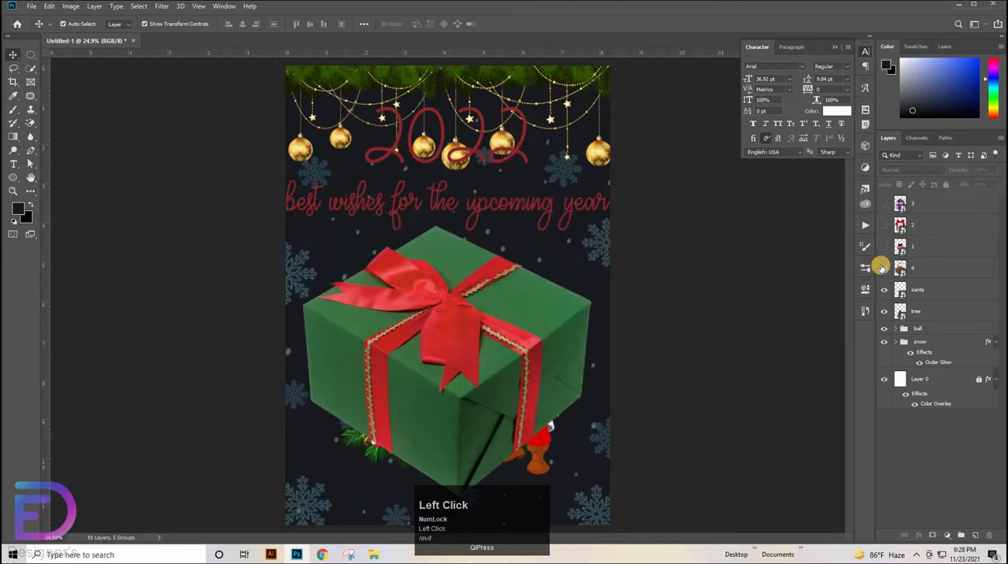
pyautogui.click(902, 268)
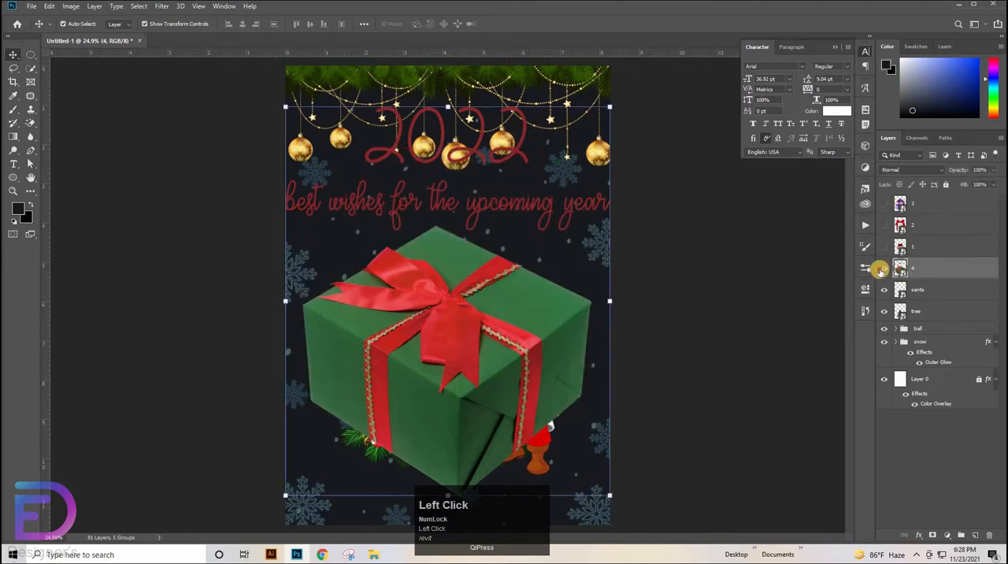
pyautogui.click(883, 248)
# Scale gift 1 down to about 16.43% and place it at the base of the tree
pyautogui.click(487, 272)
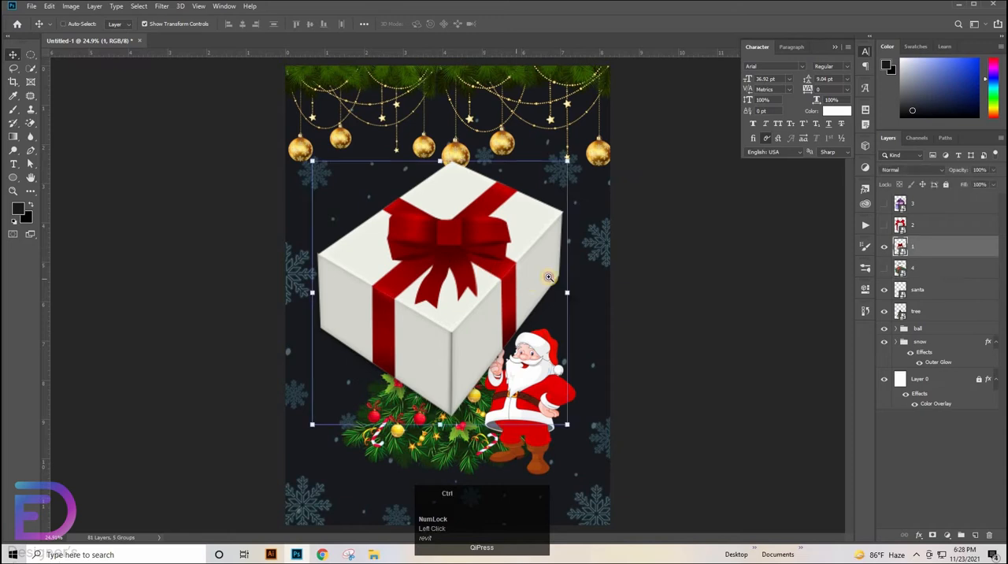
pyautogui.moveTo(547, 279); pyautogui.dragTo(436, 450)
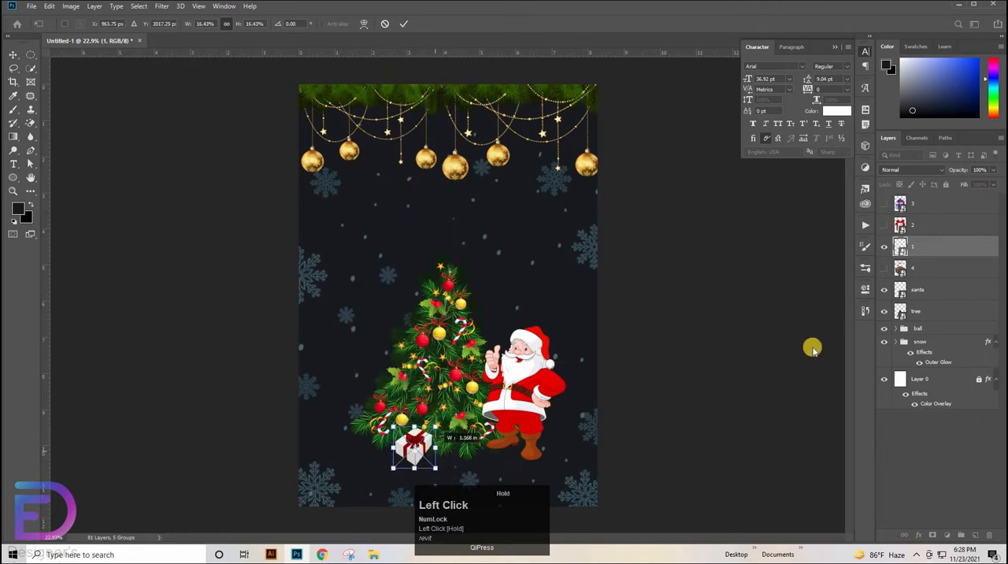
pyautogui.click(697, 326)
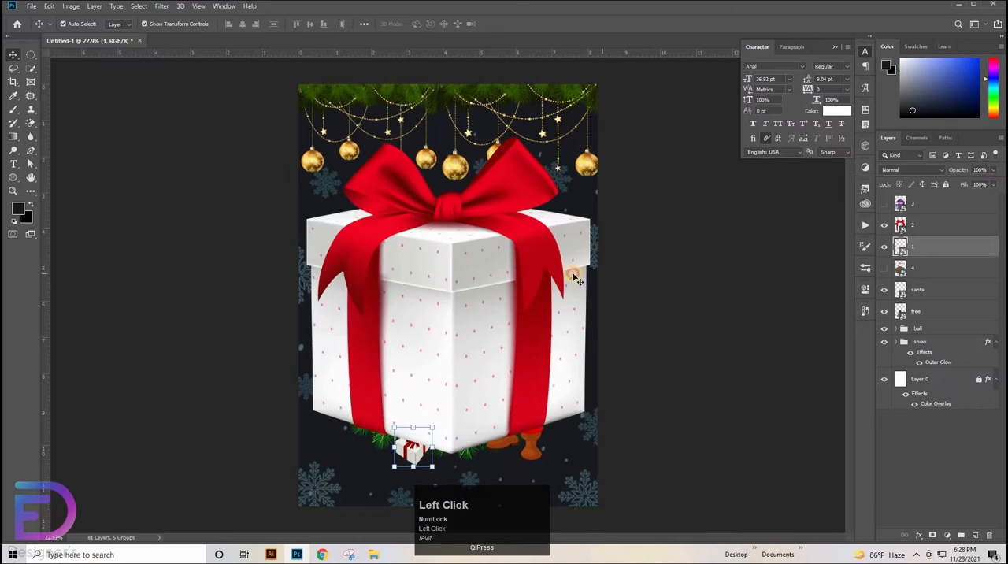
# Show gift layer 2 beneath gift layer 1 and shrink it to sit left of gift 1 under the tree
pyautogui.click(924, 231)
pyautogui.moveTo(928, 248); pyautogui.dragTo(930, 250)
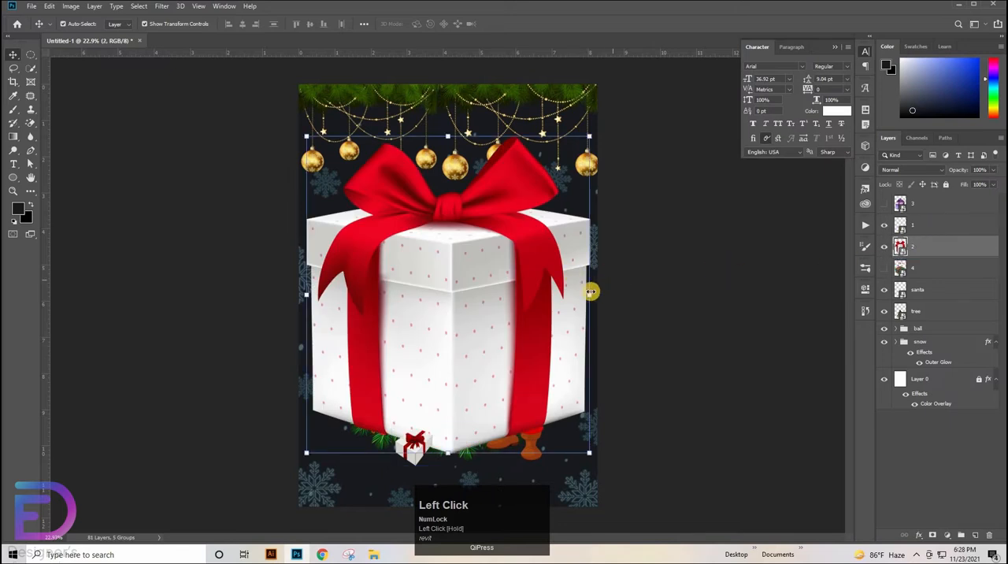
pyautogui.moveTo(589, 294); pyautogui.dragTo(387, 452)
pyautogui.keyDown('ctrl'); pyautogui.click(562, 346); pyautogui.keyUp('ctrl')
pyautogui.moveTo(562, 342); pyautogui.dragTo(557, 184)
pyautogui.click(682, 400)
# Scale gift 1 down to about 13.77% and reposition it slightly in front of gift 2
pyautogui.click(380, 385)
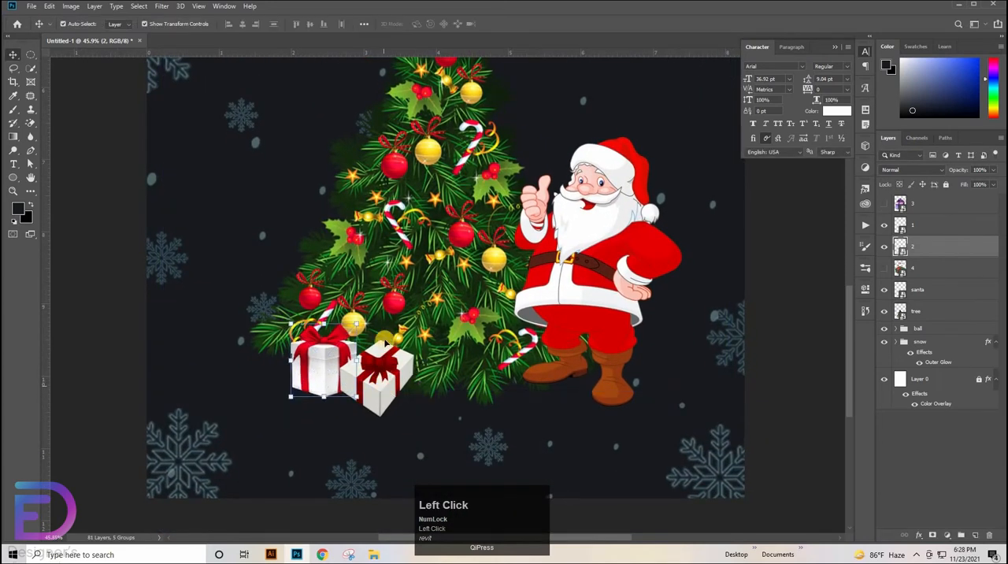
pyautogui.click(381, 336)
pyautogui.moveTo(379, 341); pyautogui.dragTo(382, 387)
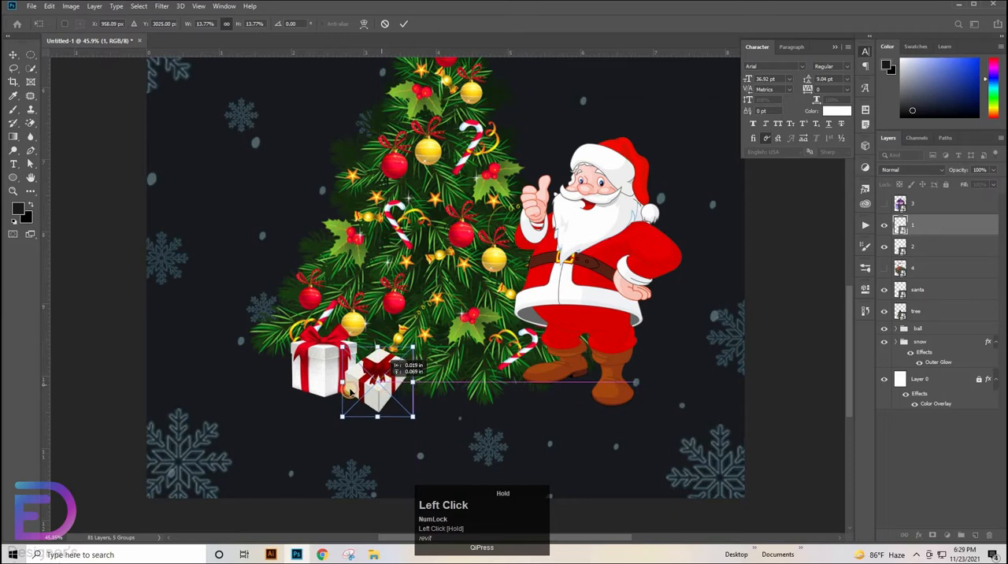
# Nudge gift 2 to the right in three large increments so it sits closer behind gift 1
pyautogui.click(321, 367)
pyautogui.click(321, 367)
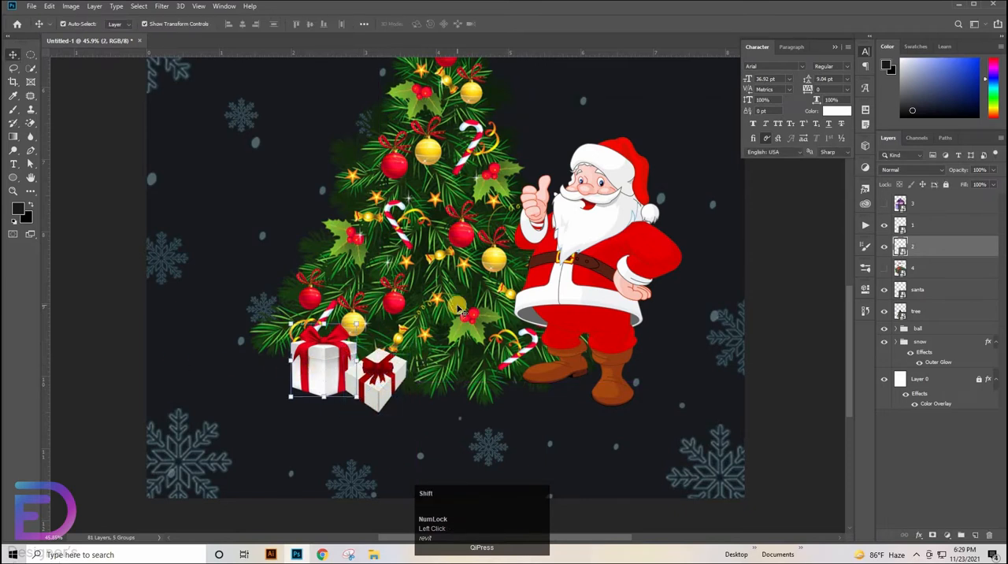
pyautogui.hotkey('shift', 'Right')
pyautogui.hotkey('shift', 'Right')
pyautogui.hotkey('shift', 'Right')
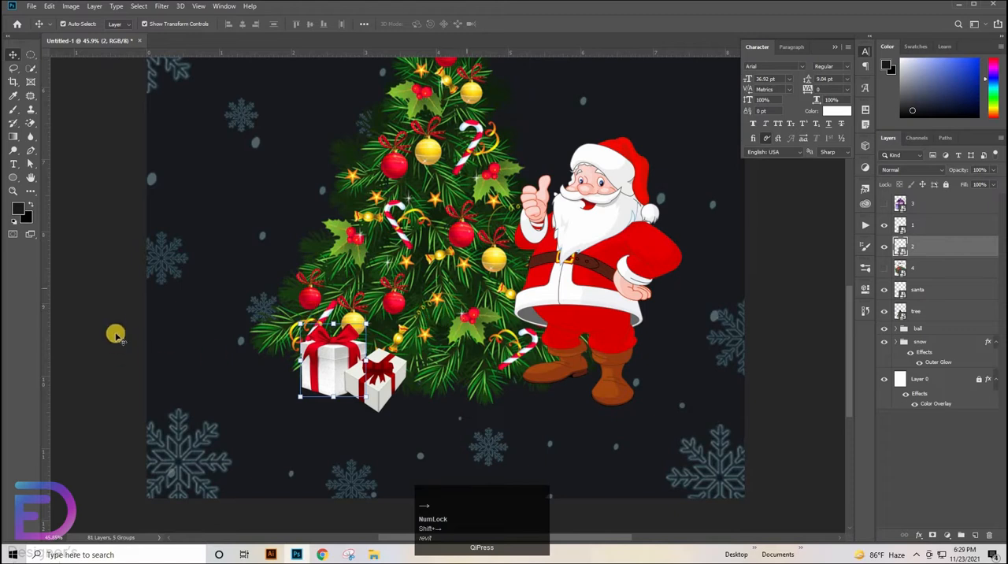
# Scale gift 1 down to about 11.11% and set it against the lower right of gift 2
pyautogui.click(282, 394)
pyautogui.click(386, 366)
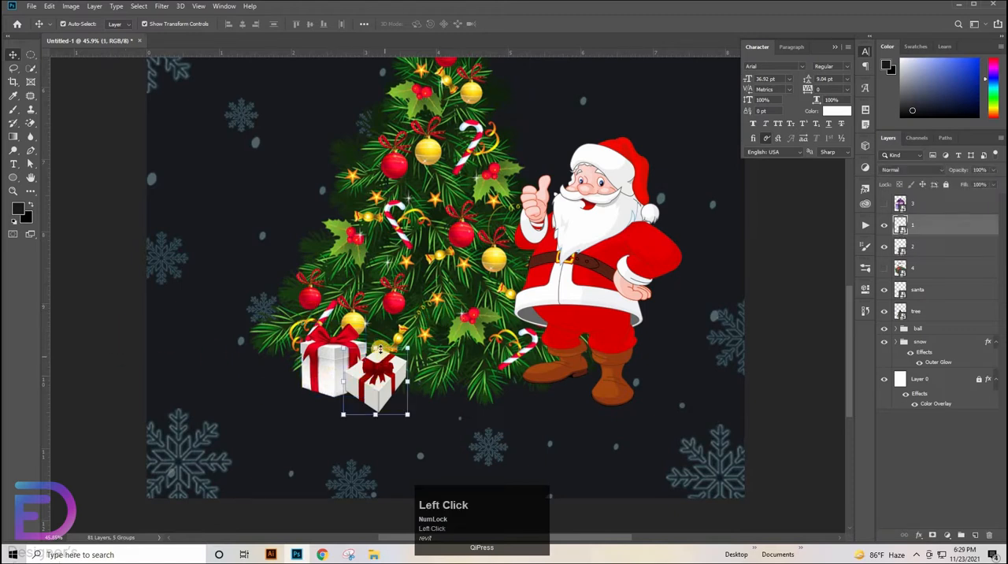
pyautogui.moveTo(378, 350); pyautogui.dragTo(378, 386)
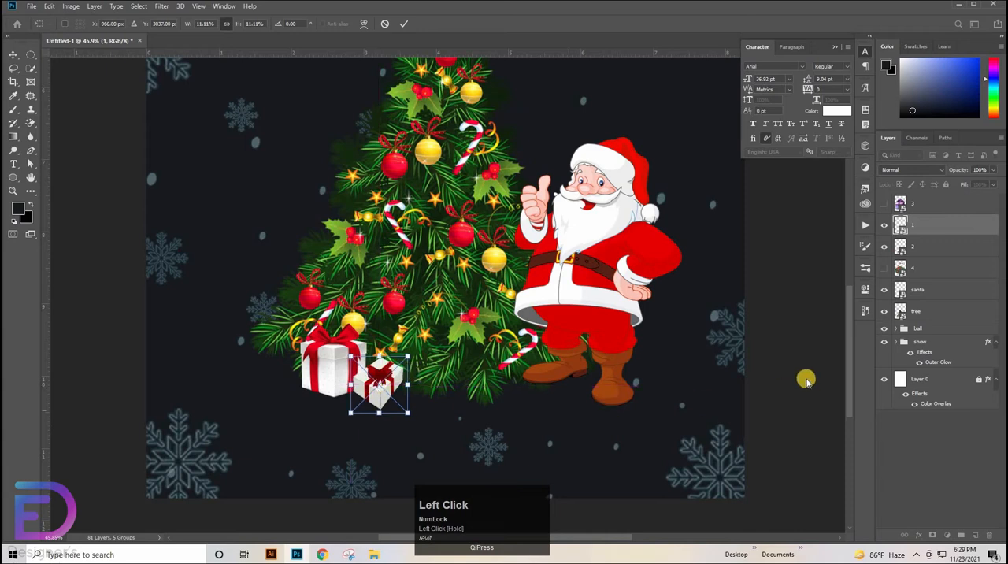
# Apply the scaling of gift 1 and enlarge it slightly against the lower right of gift 2
pyautogui.click(745, 337)
pyautogui.hotkey('ctrl', '0')
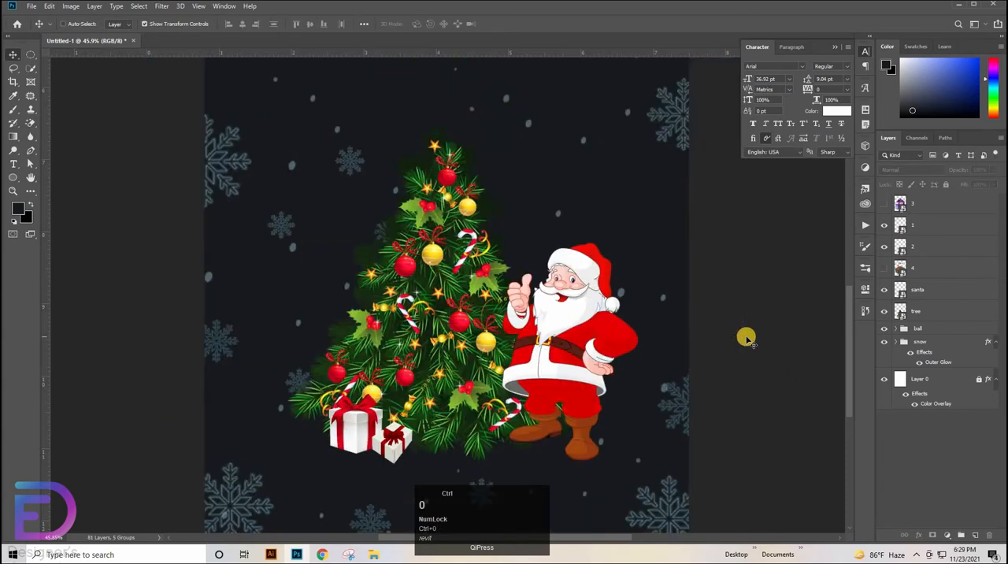
pyautogui.moveTo(473, 445); pyautogui.dragTo(580, 354)
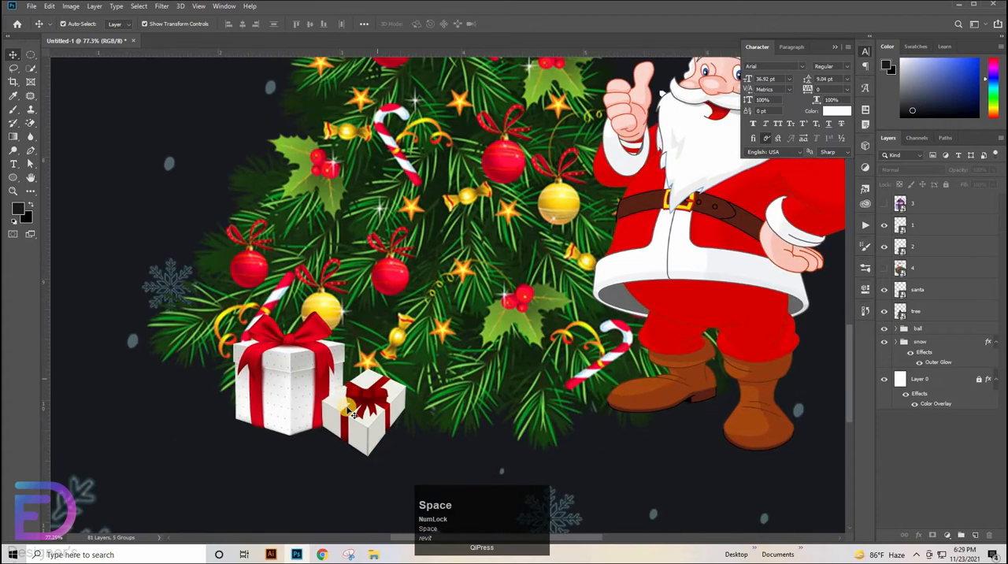
pyautogui.click(350, 408)
pyautogui.moveTo(374, 366); pyautogui.dragTo(376, 363)
# Nudge gift 2 right by two large increments and gift 1 right by two small ones so they overlap more closely
pyautogui.click(262, 399)
pyautogui.click(267, 404)
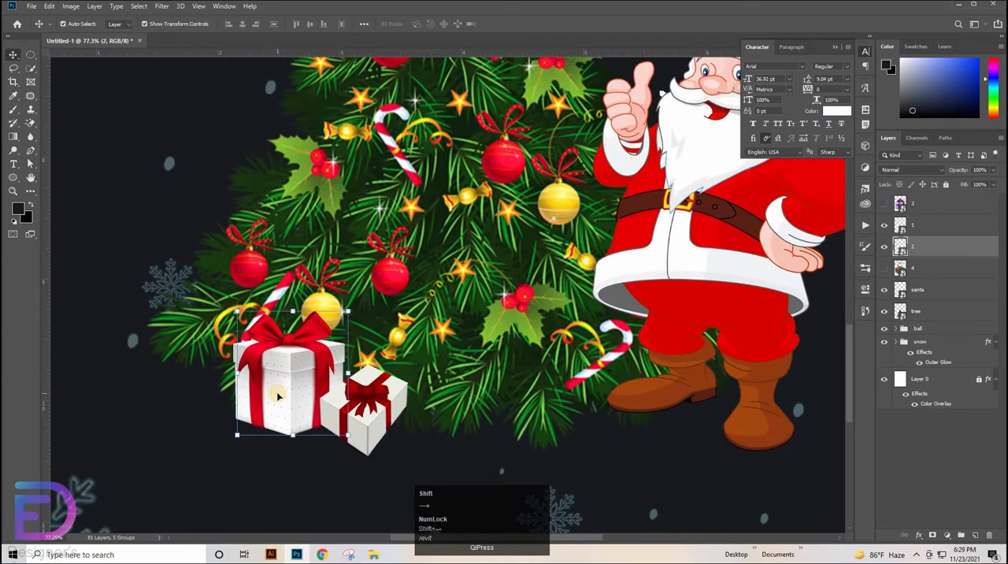
pyautogui.hotkey('shift', 'Right')
pyautogui.hotkey('shift', 'Right')
pyautogui.click(386, 411)
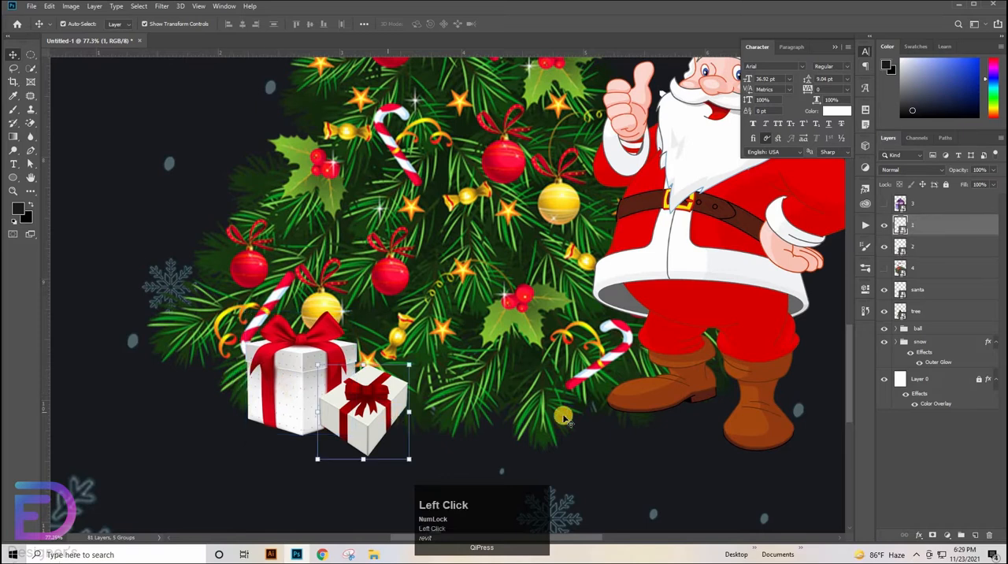
pyautogui.press('Right')
pyautogui.press('Right')
# Show gift layer 3, move it below layer 2, and scale it to about 15.69% behind the right side of gift 1
pyautogui.click(883, 204)
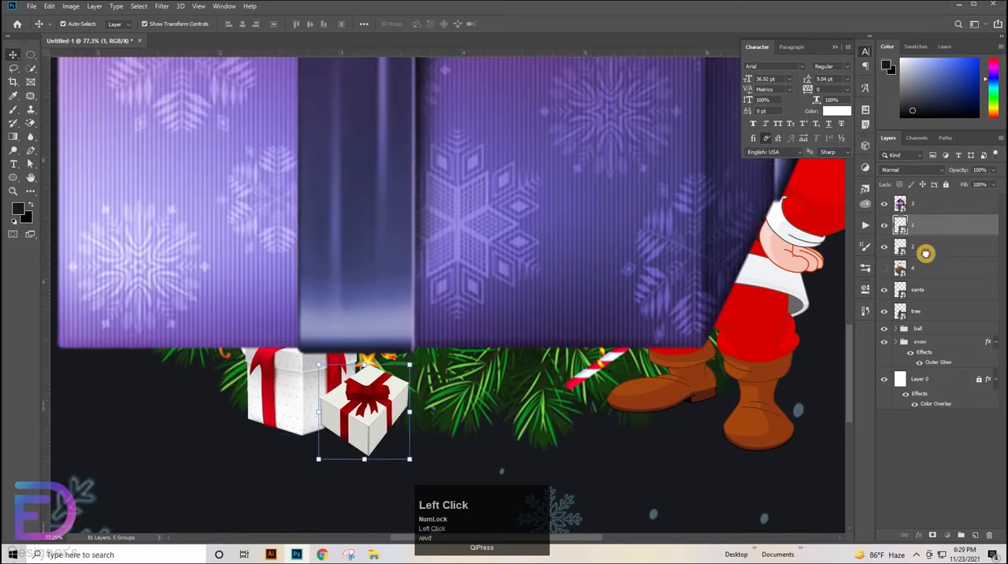
pyautogui.moveTo(925, 253); pyautogui.dragTo(925, 254)
pyautogui.moveTo(704, 203); pyautogui.dragTo(471, 286)
pyautogui.moveTo(399, 289); pyautogui.dragTo(452, 281)
pyautogui.moveTo(372, 351); pyautogui.dragTo(441, 318)
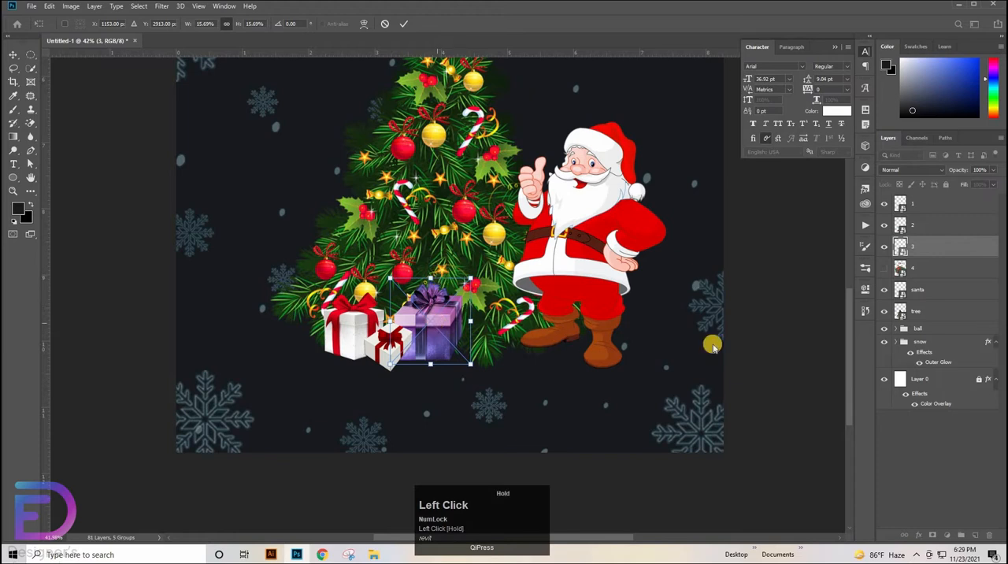
pyautogui.click(777, 314)
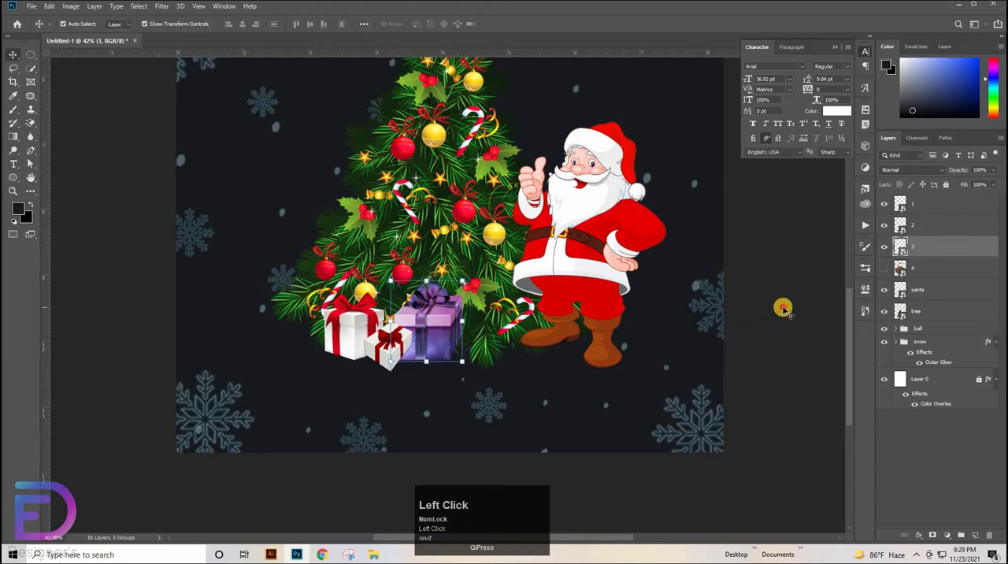
# Select gifts 1 and 2 together and enlarge them to about 105.91%
pyautogui.click(340, 329)
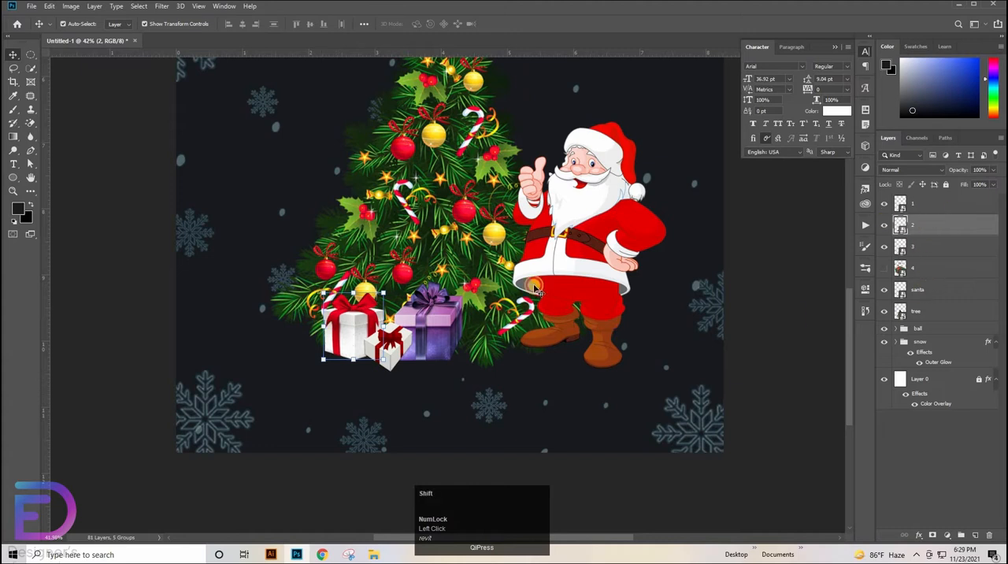
pyautogui.keyDown('shift'); pyautogui.click(390, 346); pyautogui.keyUp('shift')
pyautogui.moveTo(322, 337); pyautogui.dragTo(317, 337)
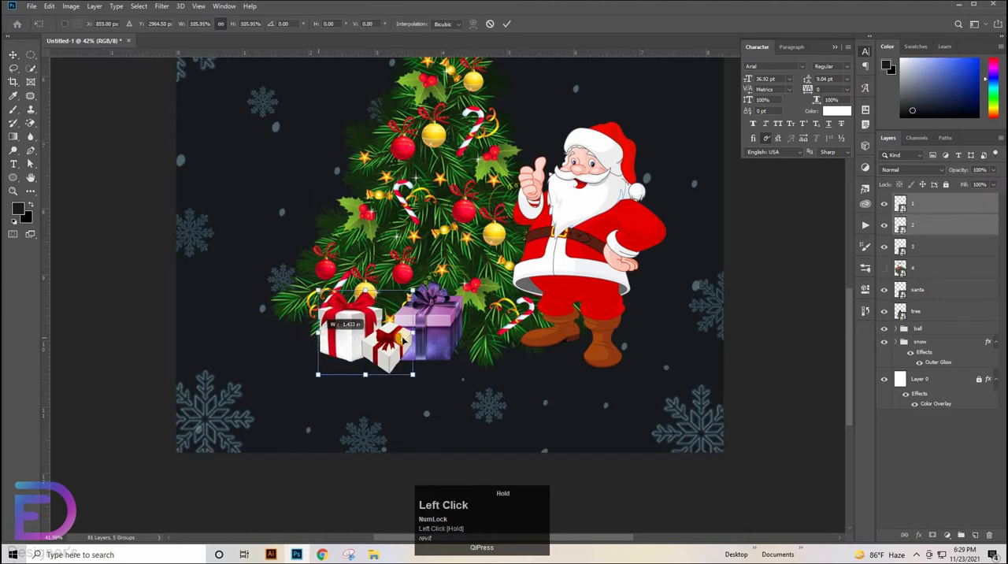
# Show gift layer 4, scale it to about 7.84%, and move it onto the empty background left of the tree
pyautogui.click(883, 270)
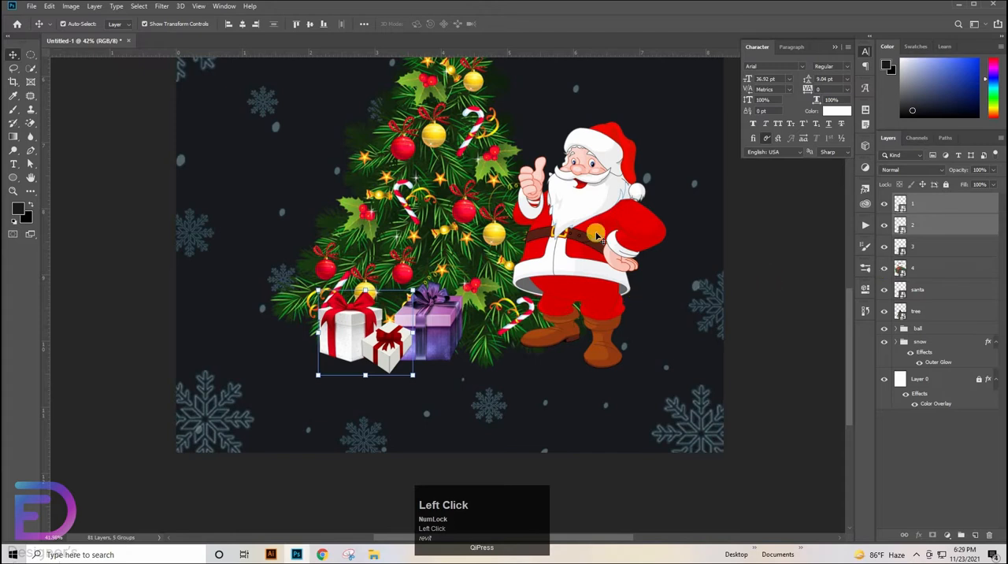
pyautogui.click(631, 221)
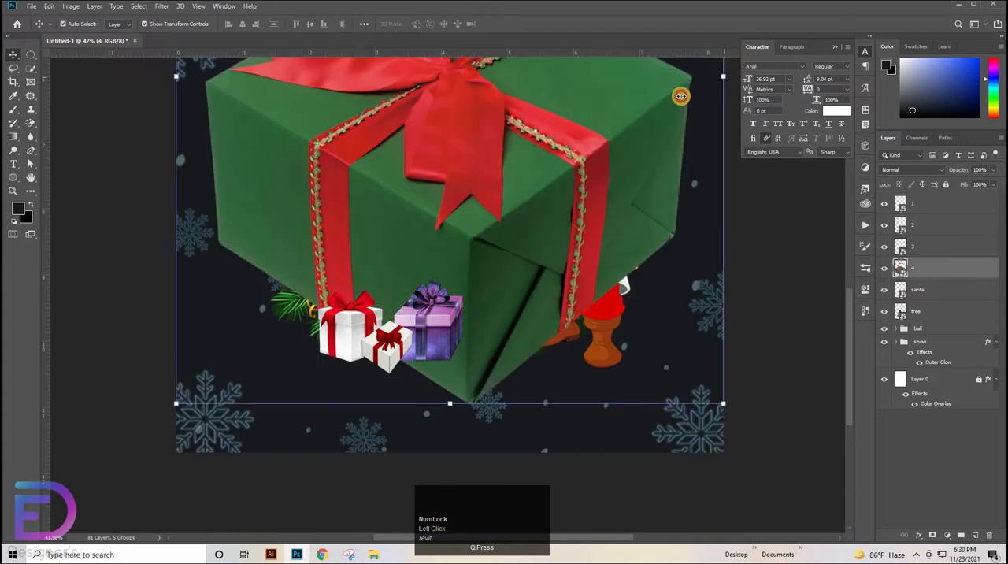
pyautogui.moveTo(724, 76); pyautogui.dragTo(390, 188)
pyautogui.moveTo(294, 145); pyautogui.dragTo(522, 355)
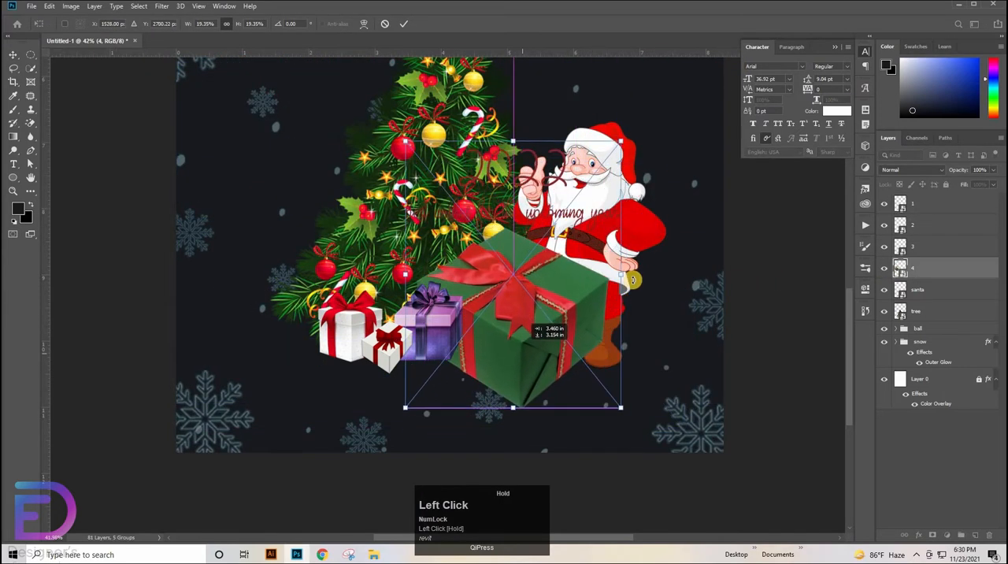
pyautogui.moveTo(621, 274); pyautogui.dragTo(506, 342)
pyautogui.hotkey('ctrl', 'space')
pyautogui.moveTo(504, 289); pyautogui.dragTo(640, 285)
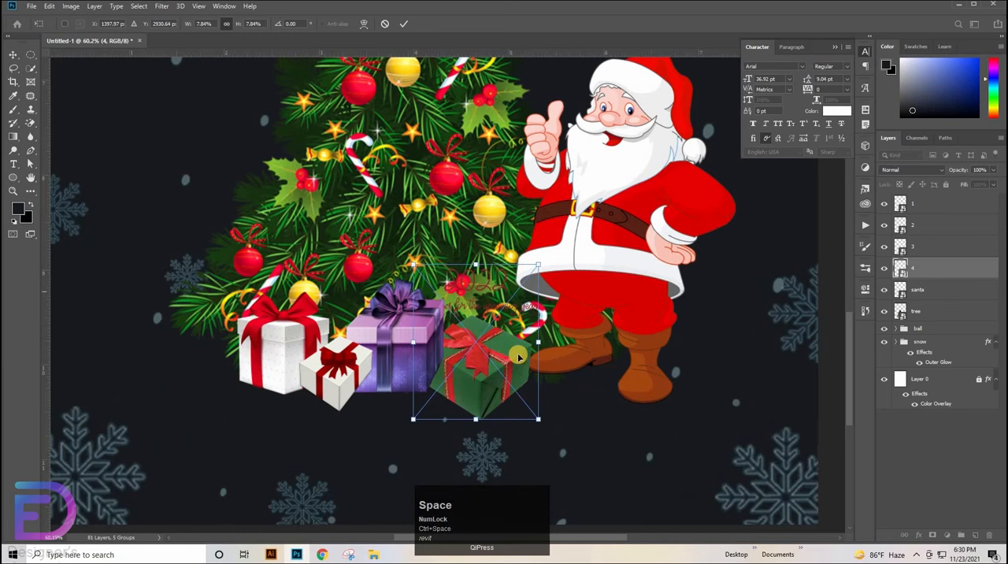
pyautogui.moveTo(496, 357); pyautogui.dragTo(277, 175)
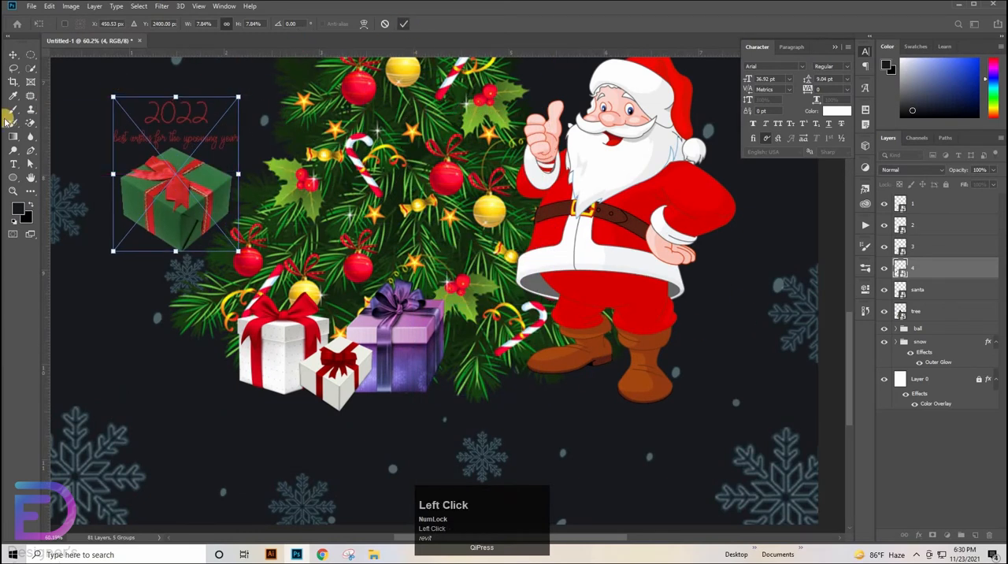
# Rasterize gift layer 4 and erase the red 2022 greeting text above the green box with the Eraser tool
pyautogui.click(31, 124)
pyautogui.click(77, 124)
pyautogui.click(203, 133)
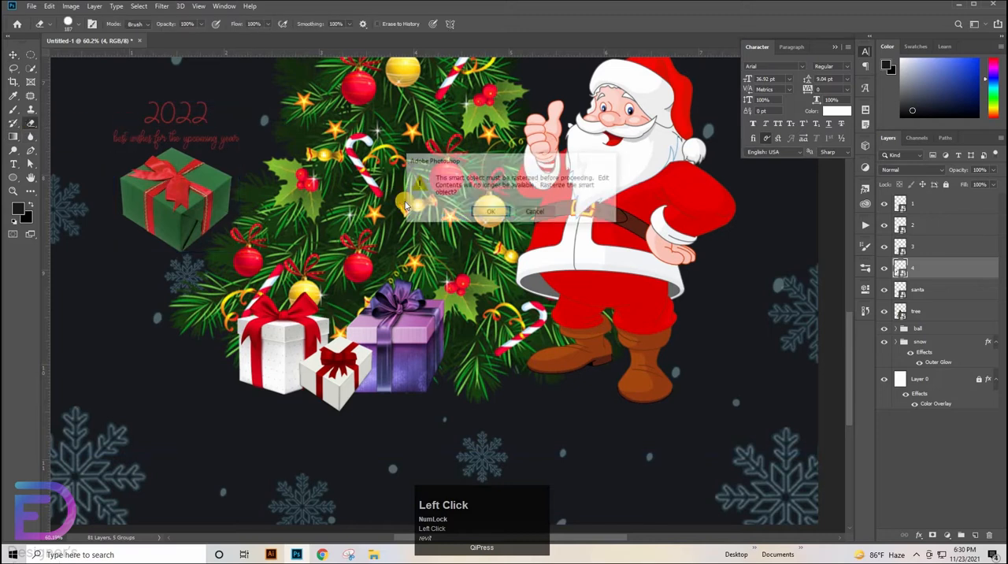
pyautogui.click(490, 211)
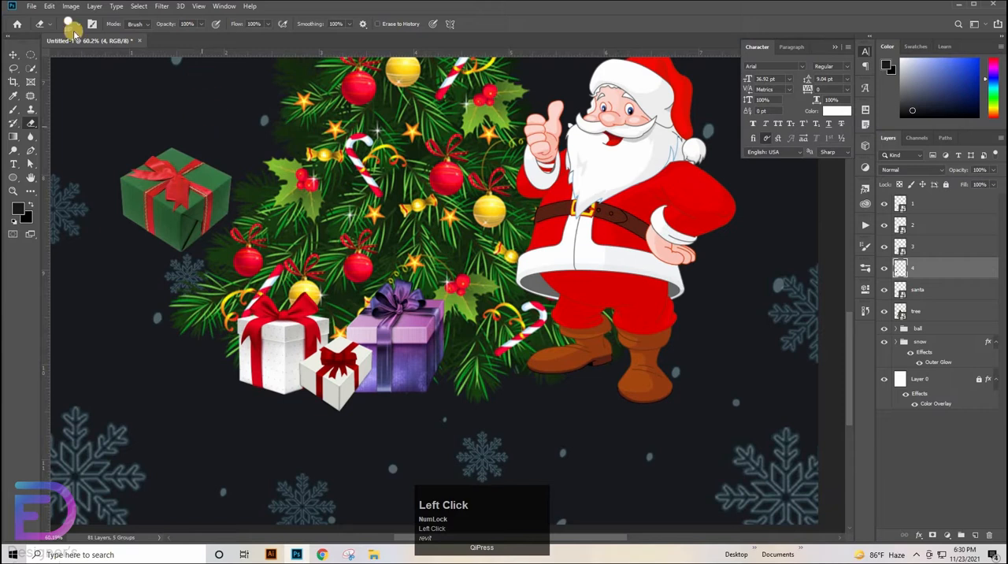
# Move the green gift beside the purple one under the tree and scale it to about 86.06%
pyautogui.press('v')
pyautogui.moveTo(199, 219); pyautogui.dragTo(514, 374)
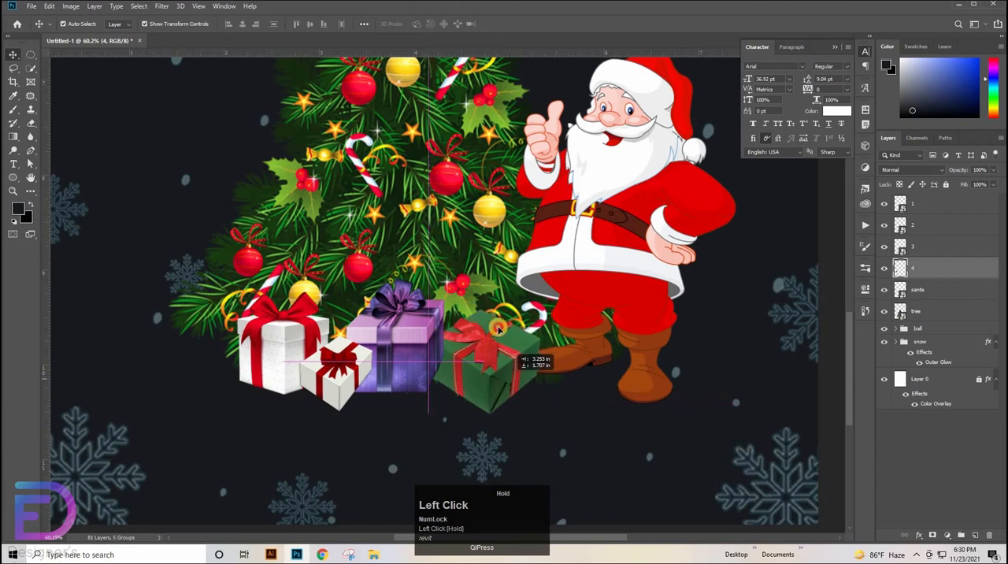
pyautogui.moveTo(485, 312); pyautogui.dragTo(489, 326)
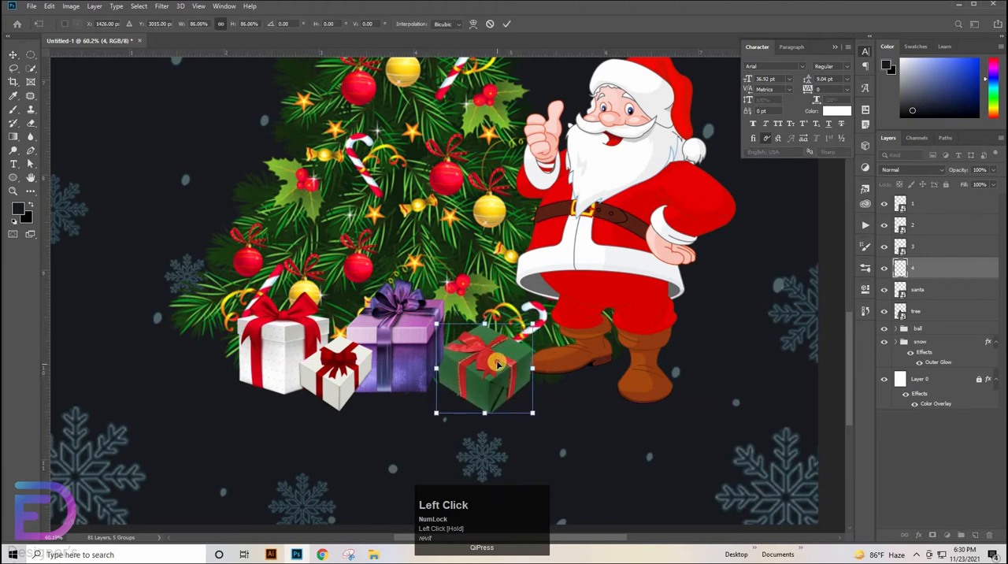
pyautogui.moveTo(495, 365); pyautogui.dragTo(497, 363)
# Select gift layers 1, 2 and 3 and shift them together slightly down and to the right
pyautogui.click(925, 247)
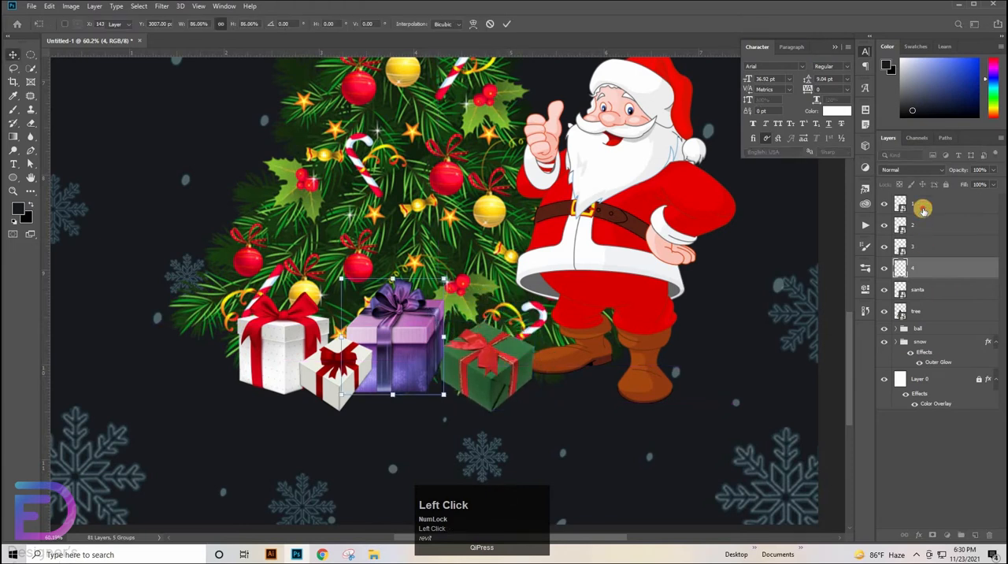
pyautogui.keyDown('shift'); pyautogui.click(925, 205); pyautogui.keyUp('shift')
pyautogui.moveTo(401, 346); pyautogui.dragTo(409, 360)
# Duplicate the green gift, shrink the copy, and tuck it behind the left side of gift 2
pyautogui.click(504, 375)
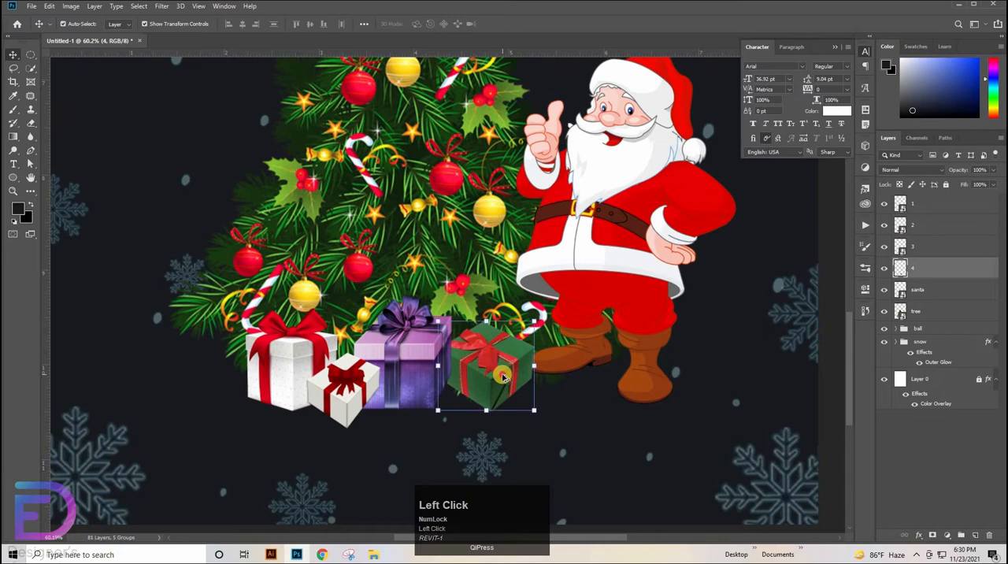
pyautogui.moveTo(503, 375); pyautogui.dragTo(232, 358)
pyautogui.moveTo(168, 348); pyautogui.dragTo(226, 367)
pyautogui.click(745, 385)
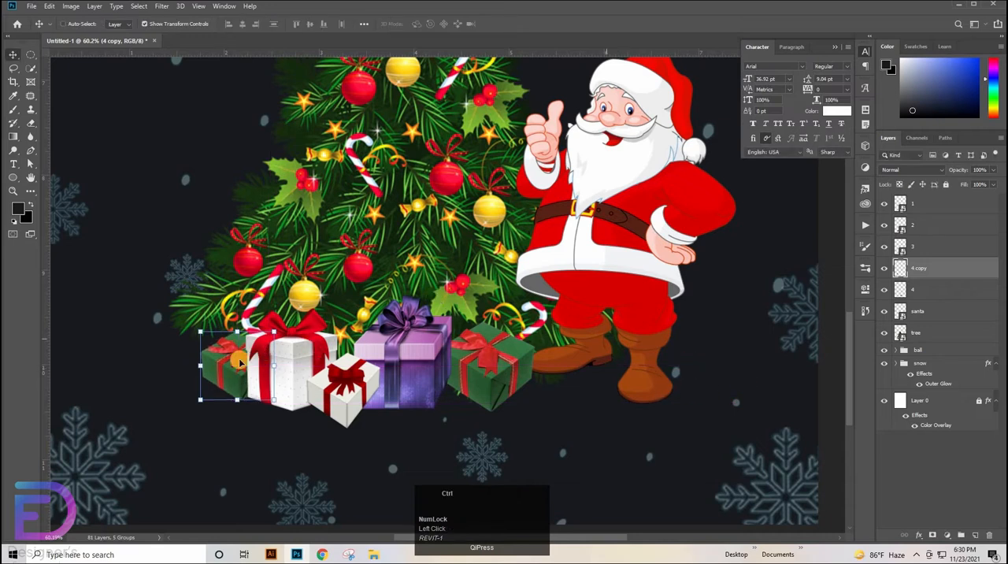
# Select the tree, Santa and all gift layers and move them together about 0.19 in right and 0.137 in up
pyautogui.click(105, 307)
pyautogui.moveTo(543, 280); pyautogui.dragTo(520, 263)
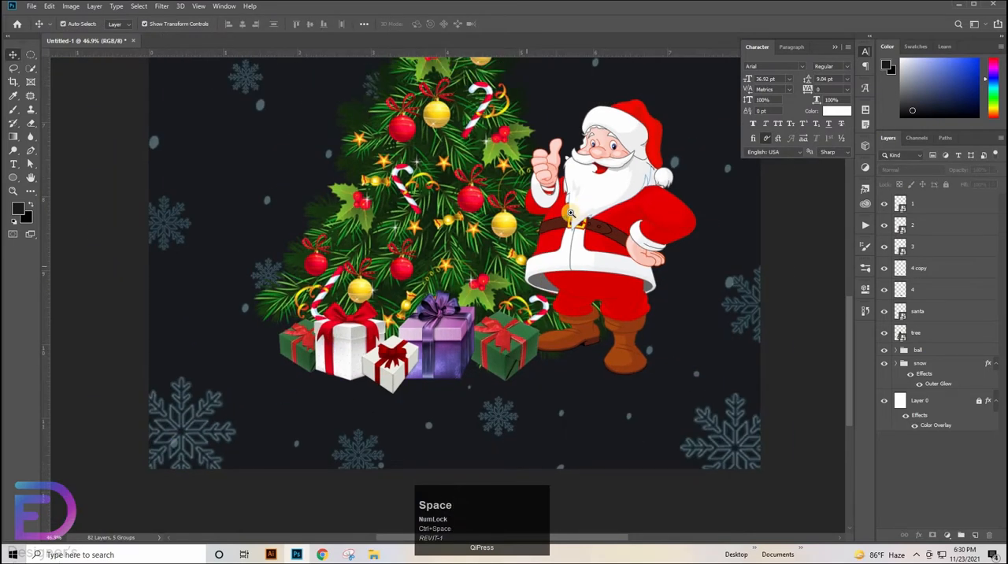
pyautogui.moveTo(569, 215); pyautogui.dragTo(447, 249)
pyautogui.hotkey('ctrl', 'z')
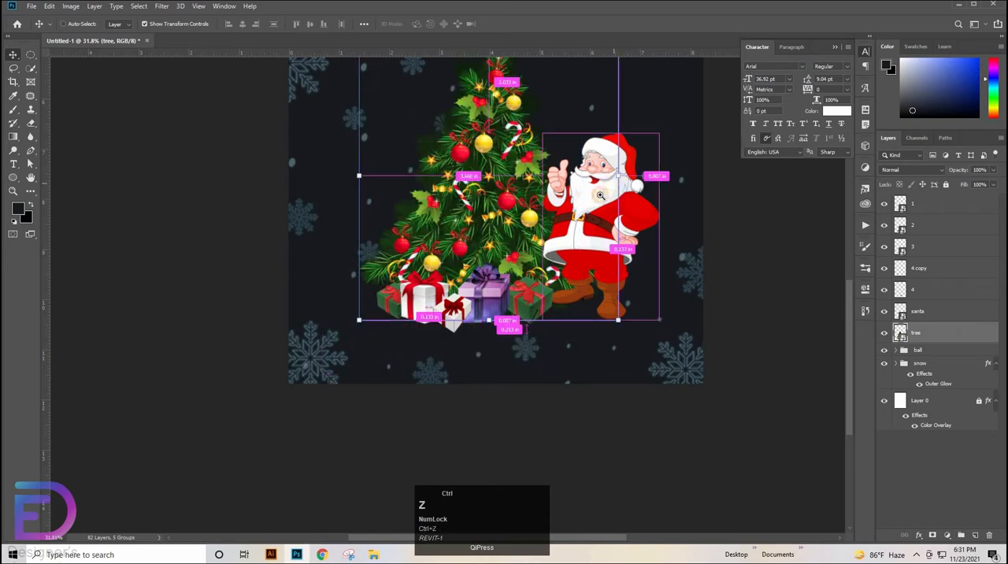
pyautogui.moveTo(633, 178); pyautogui.dragTo(597, 181)
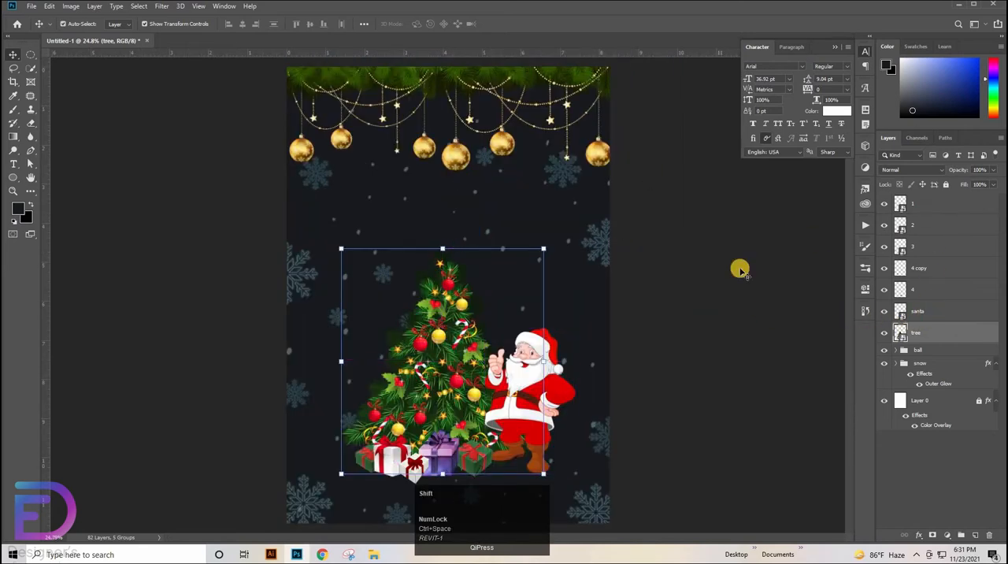
pyautogui.keyDown('shift'); pyautogui.click(930, 204); pyautogui.keyUp('shift')
pyautogui.moveTo(483, 404)
pyautogui.mouseDown()
pyautogui.moveTo(488, 388)
pyautogui.moveTo(495, 402)
pyautogui.moveTo(482, 406)
pyautogui.moveTo(488, 381)
pyautogui.moveTo(489, 397)
pyautogui.mouseUp()
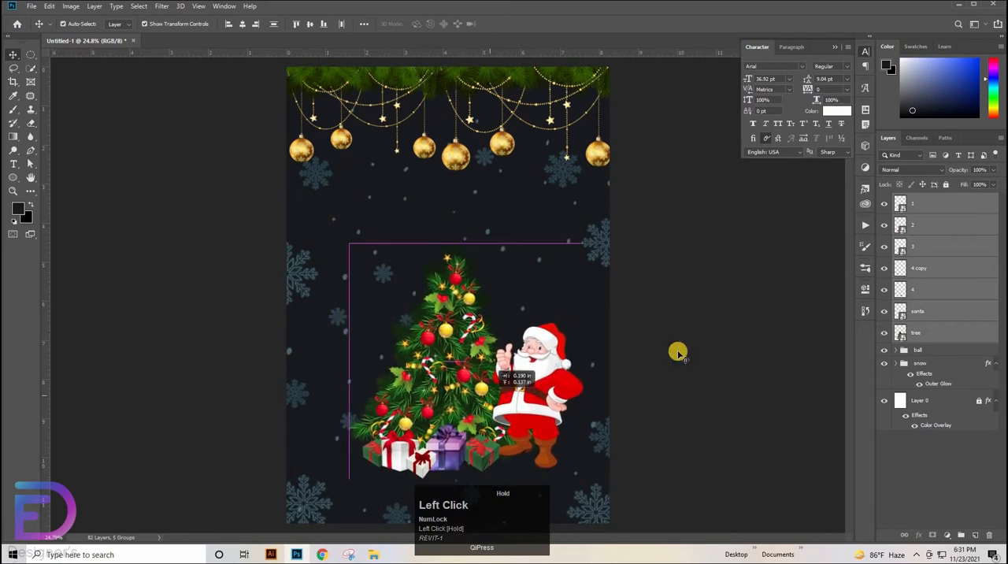
pyautogui.click(708, 337)
# Open the ornament images 01.jpg, 02.jpg and 03.jpg together
pyautogui.click(28, 7)
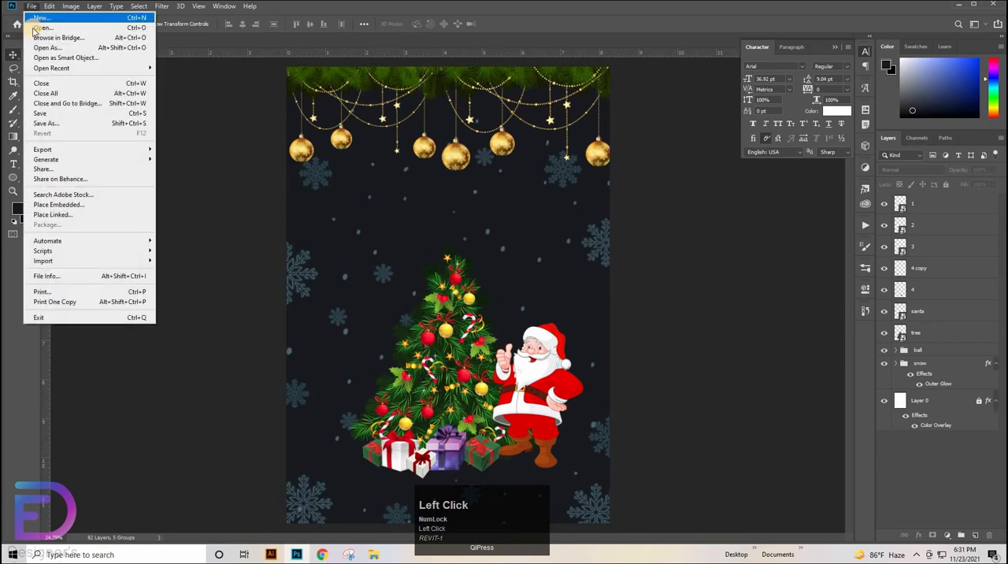
pyautogui.click(36, 30)
pyautogui.click(122, 83)
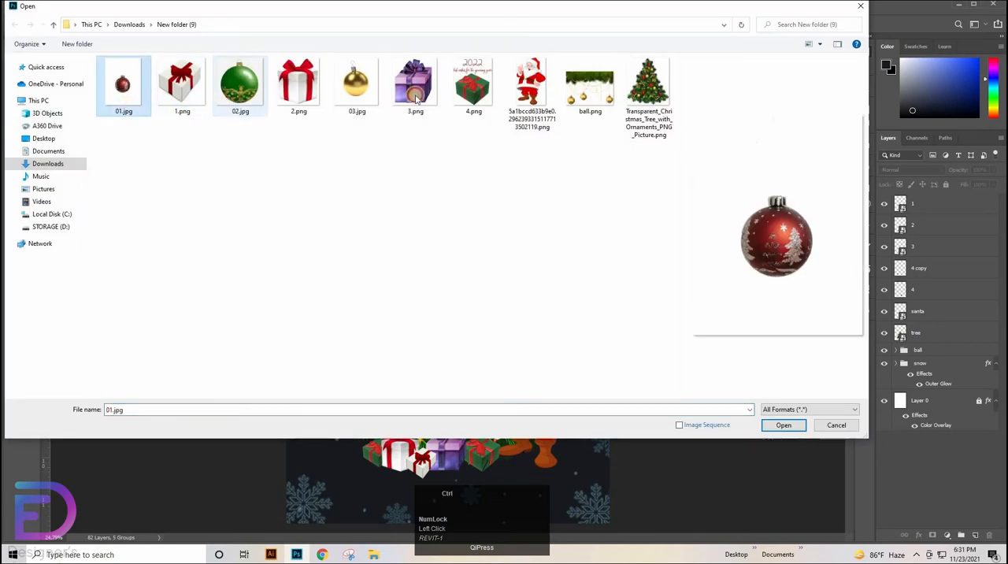
pyautogui.keyDown('ctrl'); pyautogui.click(240, 83); pyautogui.keyUp('ctrl')
pyautogui.keyDown('ctrl'); pyautogui.click(356, 82); pyautogui.keyUp('ctrl')
pyautogui.click(783, 425)
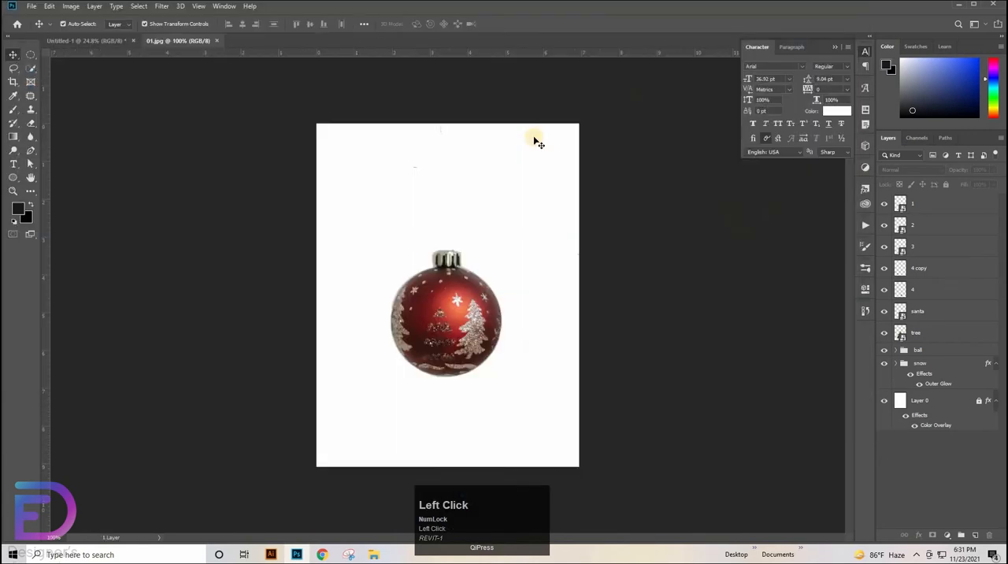
# Erase the white background around the golden ball in 03.jpg, including inside its hook, with the Magic Eraser tool
pyautogui.rightClick(28, 124)
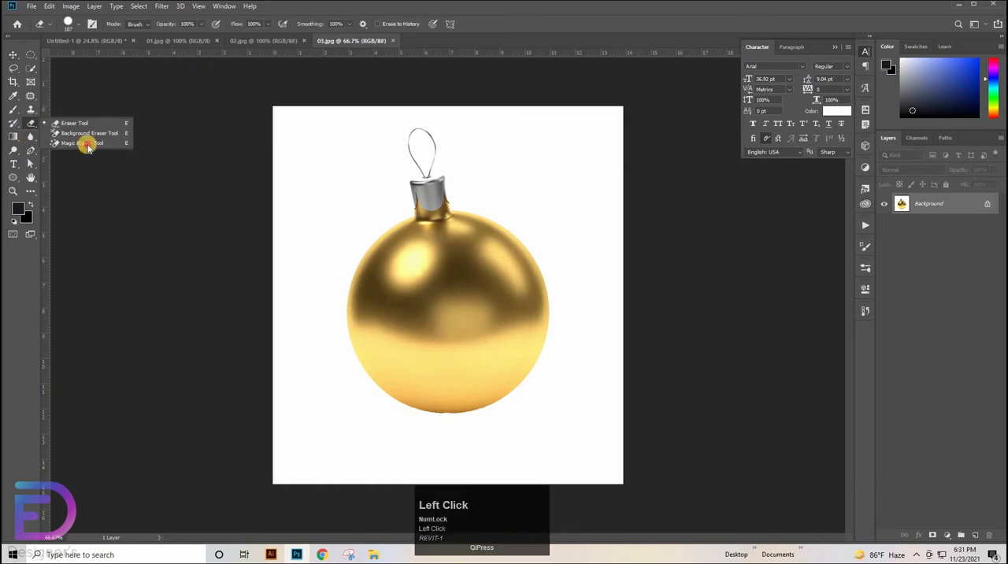
pyautogui.click(85, 141)
pyautogui.click(432, 157)
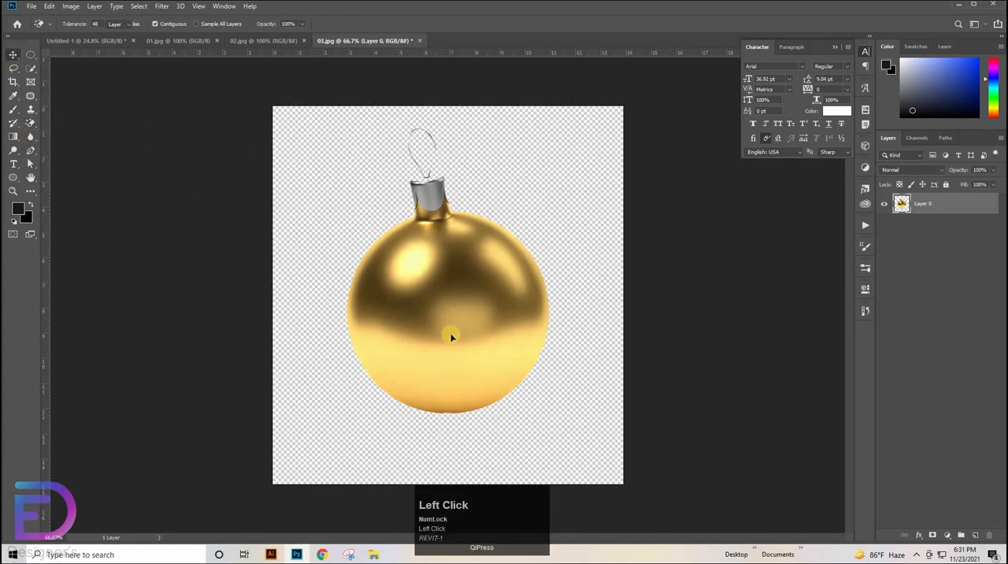
# Bring the cut-out golden ball into the poster document and close 03.jpg without saving
pyautogui.moveTo(451, 337); pyautogui.dragTo(426, 311)
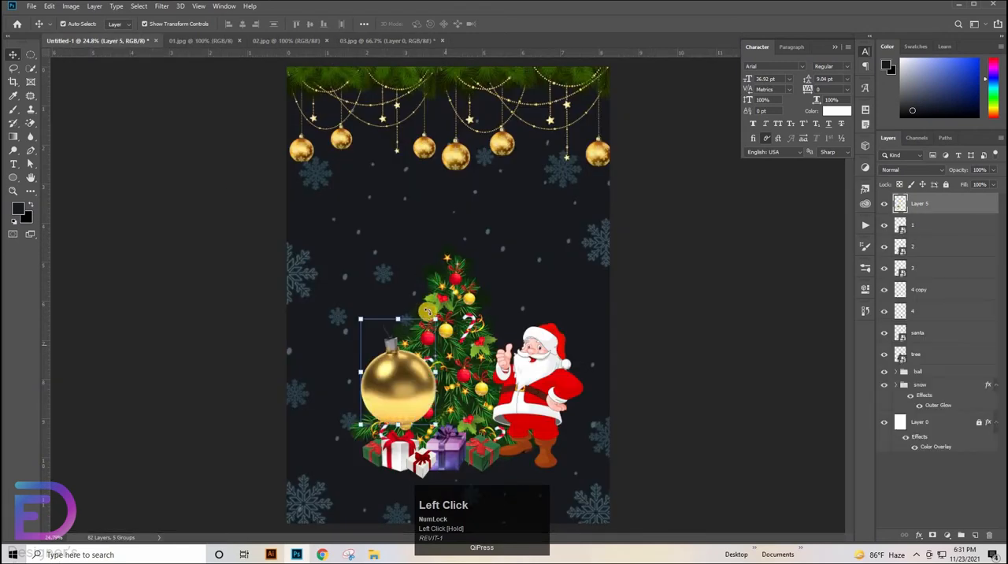
pyautogui.click(409, 40)
pyautogui.click(419, 40)
pyautogui.click(496, 206)
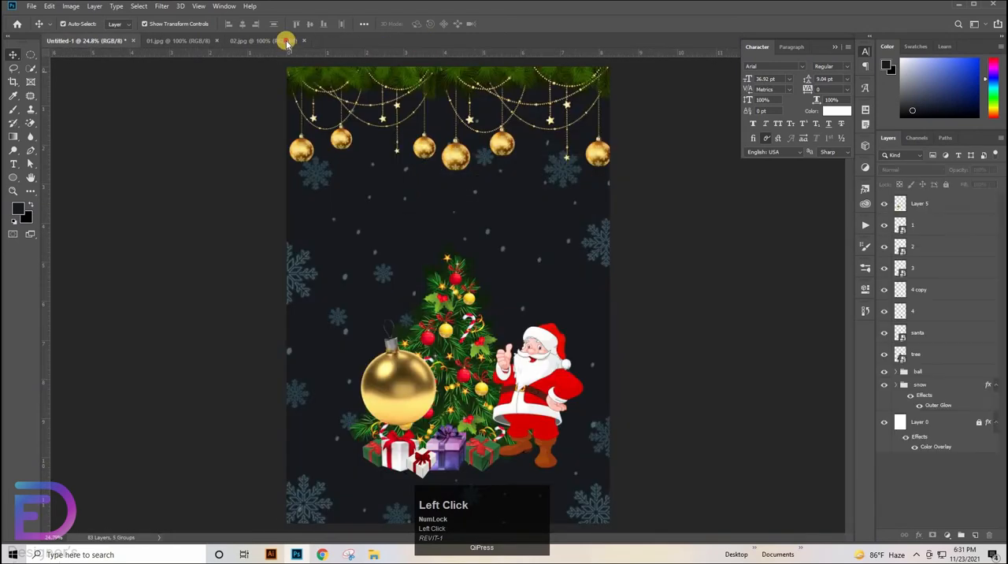
# Switch to 02.jpg and erase the checkered background around the green ball with the Magic Eraser tool
pyautogui.click(286, 40)
pyautogui.click(456, 235)
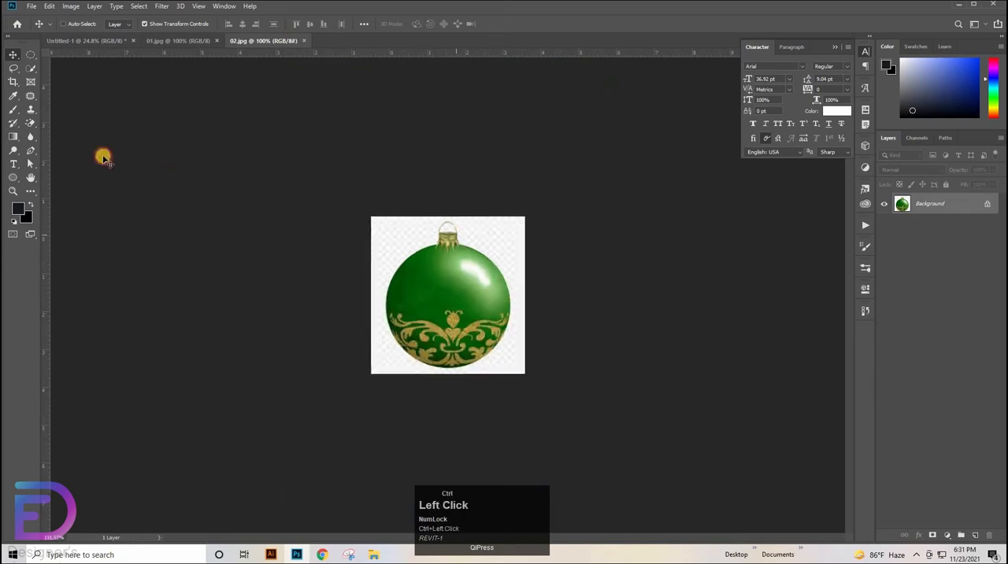
pyautogui.click(30, 123)
pyautogui.click(82, 143)
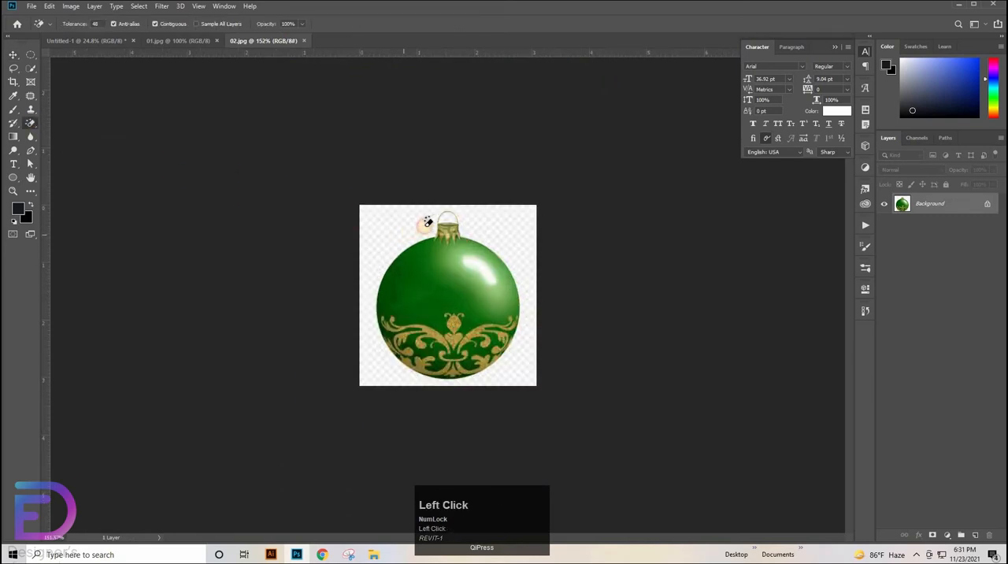
pyautogui.click(450, 216)
pyautogui.press('v')
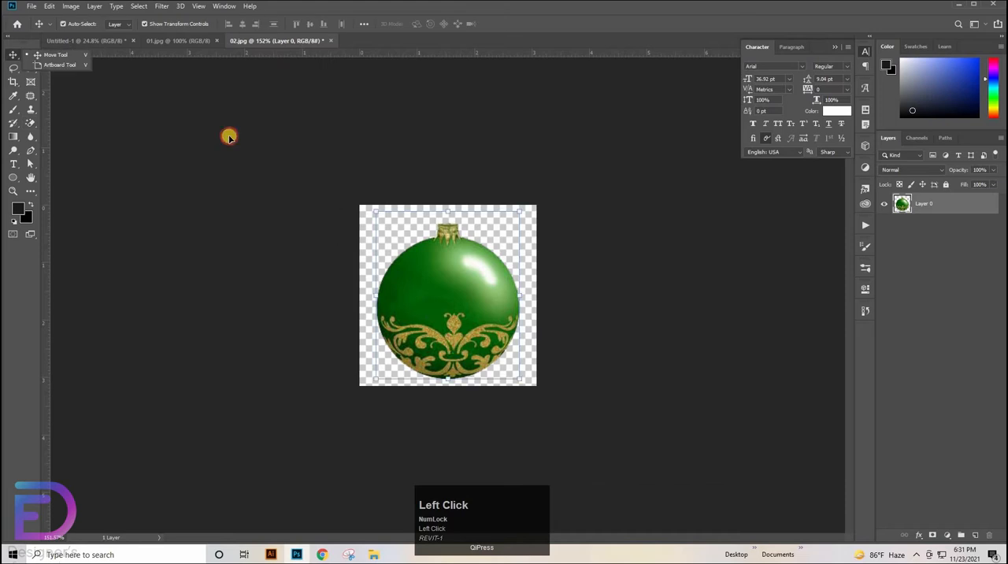
# Bring the cut-out green ball from 02.jpg into the Christmas poster document
pyautogui.moveTo(227, 135); pyautogui.dragTo(354, 360)
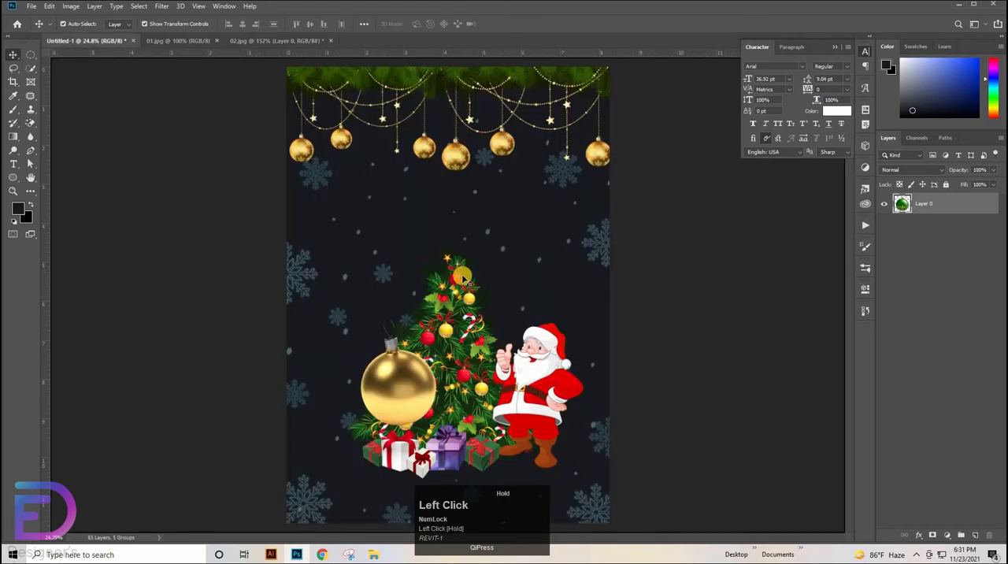
pyautogui.moveTo(462, 277); pyautogui.dragTo(462, 277)
pyautogui.click(280, 40)
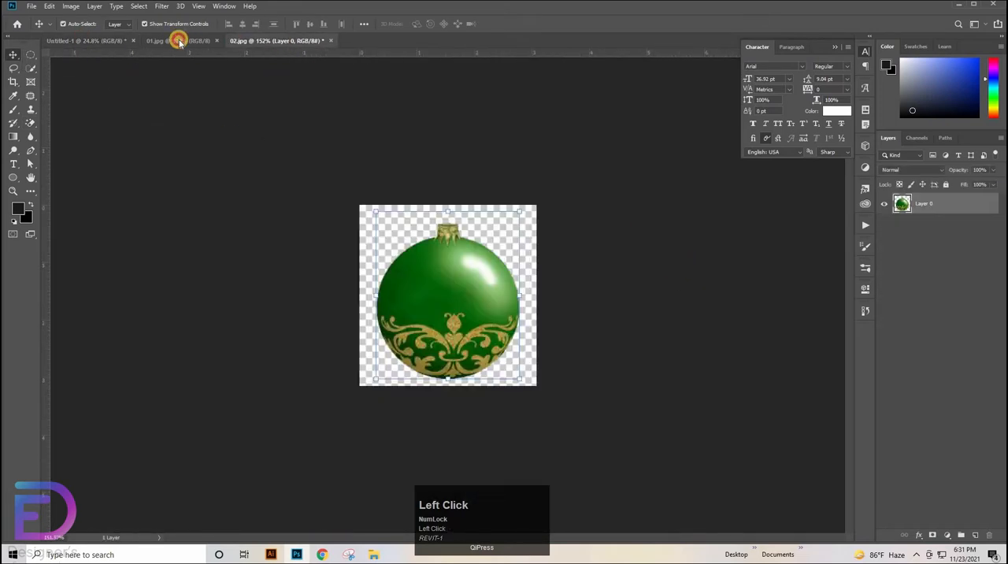
# Erase the white background around the red ball in 01.jpg with the Magic Eraser tool and close 02.jpg
pyautogui.click(177, 40)
pyautogui.moveTo(30, 126); pyautogui.dragTo(68, 146)
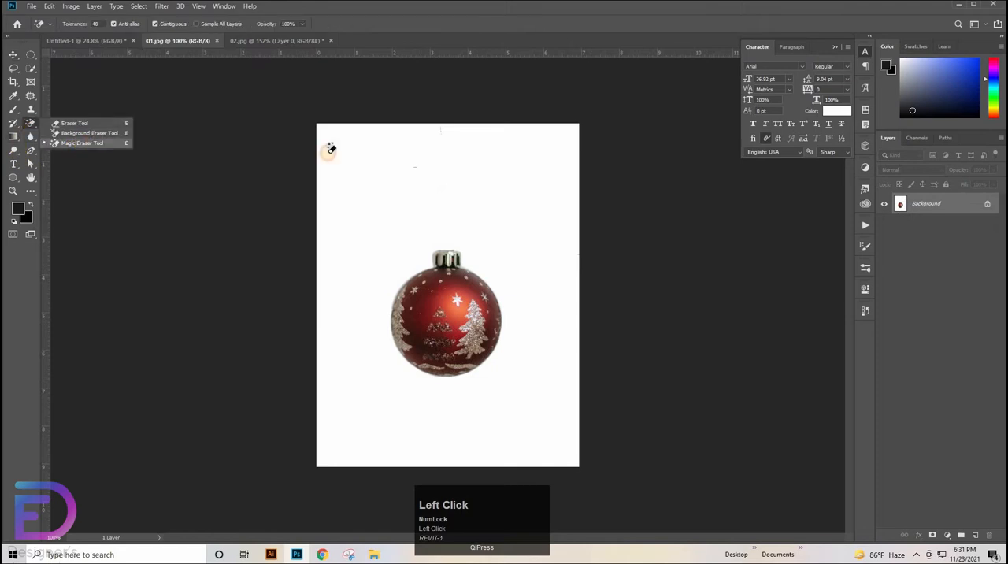
pyautogui.click(419, 129)
pyautogui.click(358, 41)
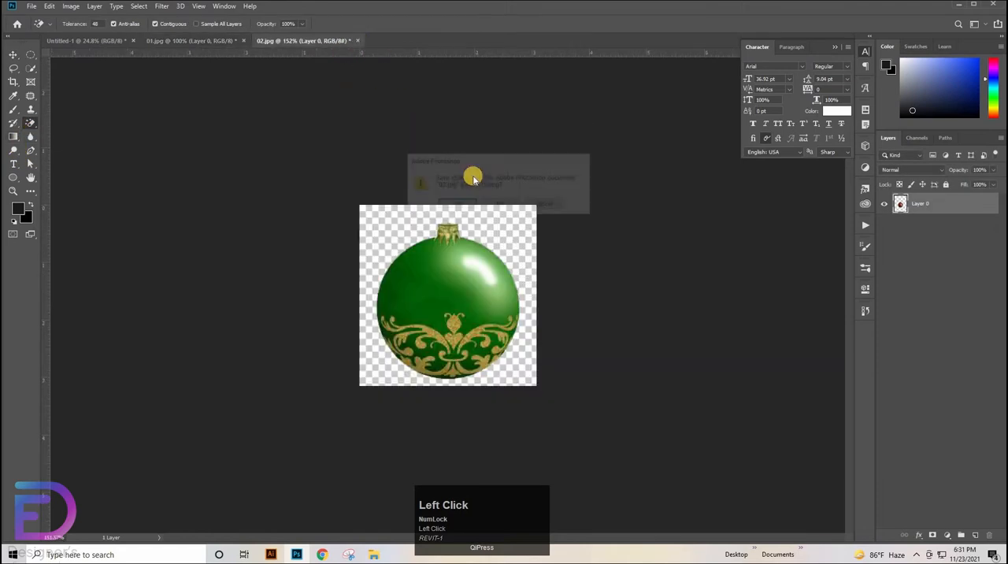
pyautogui.press('Return')
# Bring the cut-out red ball into the poster document and close 01.jpg without saving
pyautogui.press('v')
pyautogui.moveTo(381, 260); pyautogui.dragTo(407, 275)
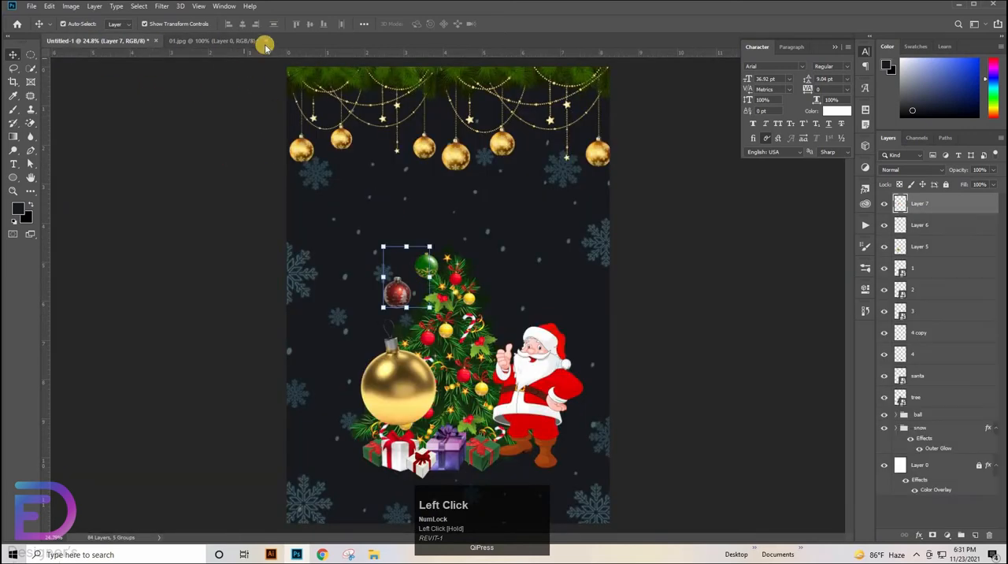
pyautogui.click(266, 41)
pyautogui.click(501, 205)
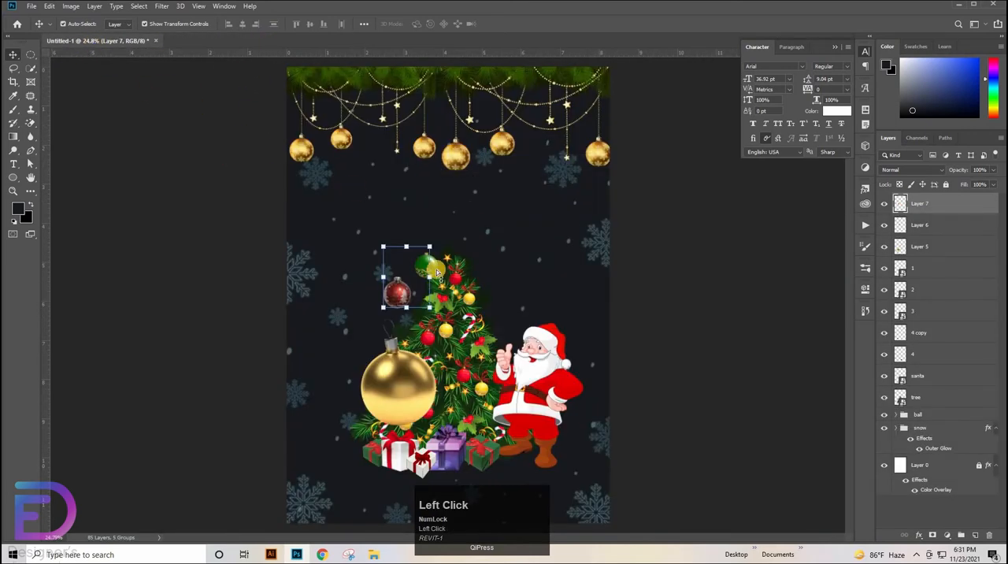
# Move the large golden ball to the poster's left edge beside the tree and the red ball in front of Santa
pyautogui.moveTo(447, 281); pyautogui.dragTo(454, 132)
pyautogui.moveTo(388, 408); pyautogui.dragTo(307, 225)
pyautogui.moveTo(267, 303); pyautogui.dragTo(205, 370)
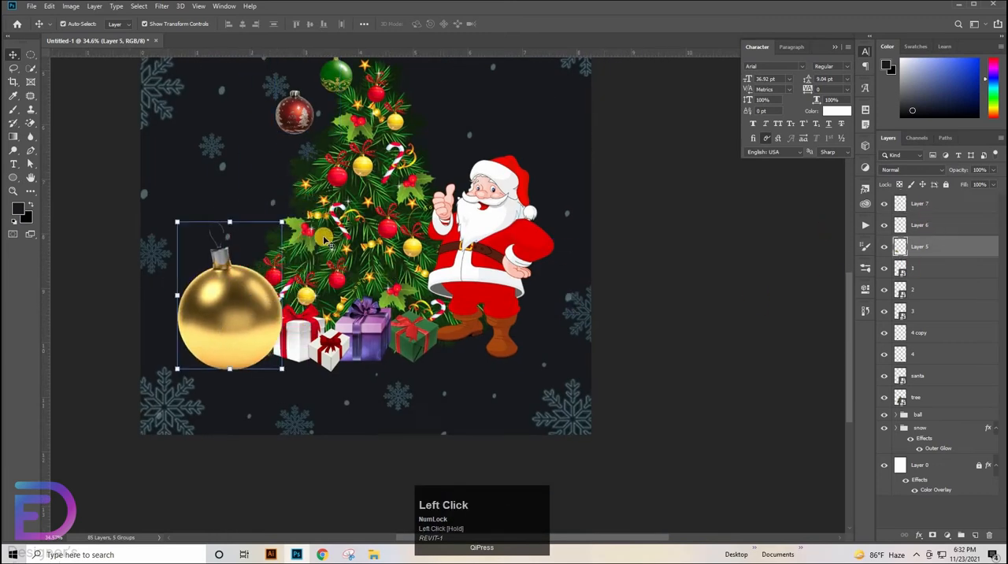
pyautogui.moveTo(293, 112); pyautogui.dragTo(527, 281)
pyautogui.moveTo(264, 244); pyautogui.dragTo(226, 152)
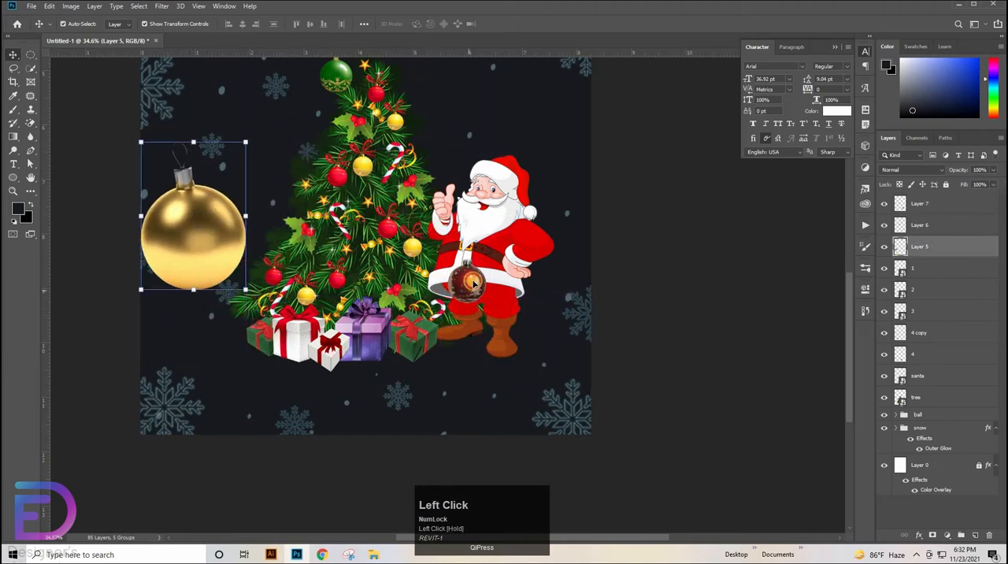
# Shrink and tilt the red ball and place it on the ground between the purple and right-hand green gift boxes
pyautogui.moveTo(472, 282); pyautogui.dragTo(408, 354)
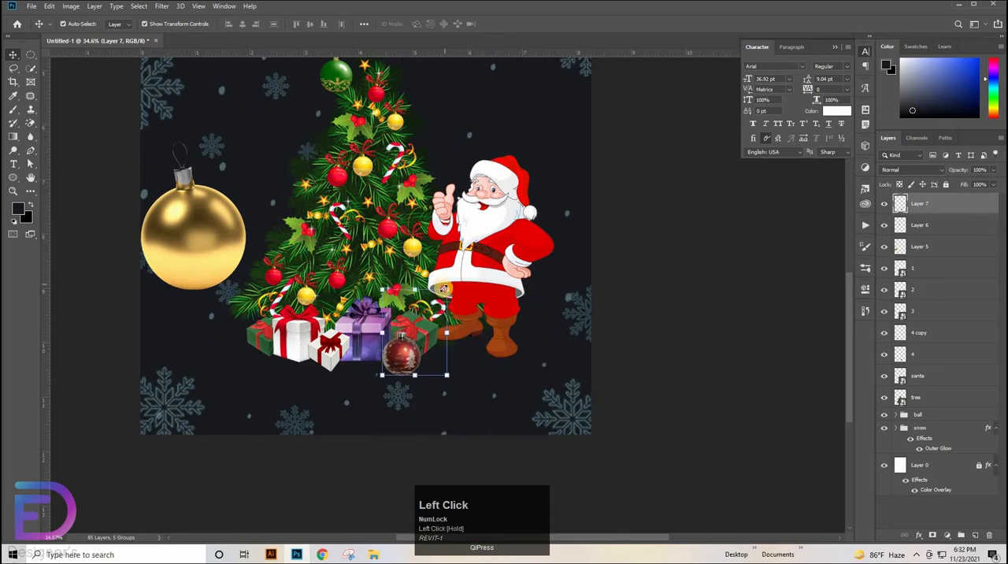
pyautogui.moveTo(443, 290); pyautogui.dragTo(402, 361)
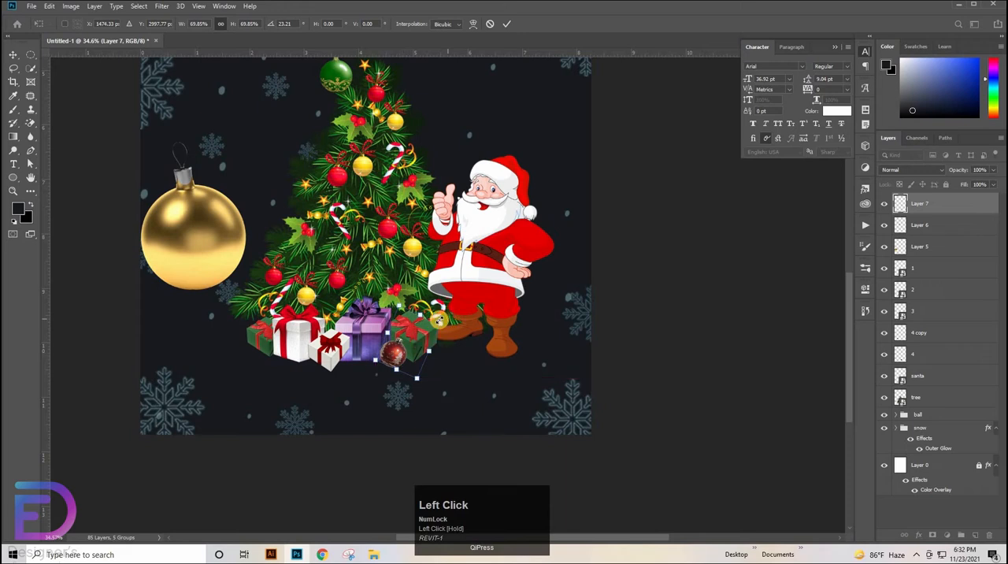
pyautogui.moveTo(435, 325); pyautogui.dragTo(428, 329)
pyautogui.moveTo(394, 355); pyautogui.dragTo(396, 358)
pyautogui.click(662, 316)
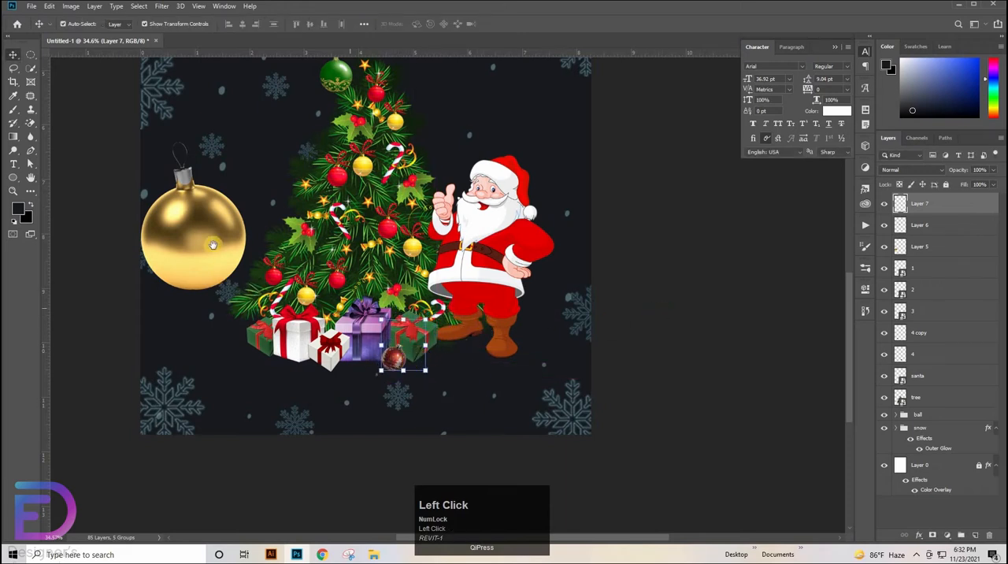
# Stack the golden ball below the gift box layers, scale it to about 29% and tuck it behind the leftmost gift
pyautogui.press('space')
pyautogui.moveTo(220, 262); pyautogui.dragTo(267, 316)
pyautogui.moveTo(913, 247); pyautogui.dragTo(921, 356)
pyautogui.moveTo(244, 202); pyautogui.dragTo(248, 300)
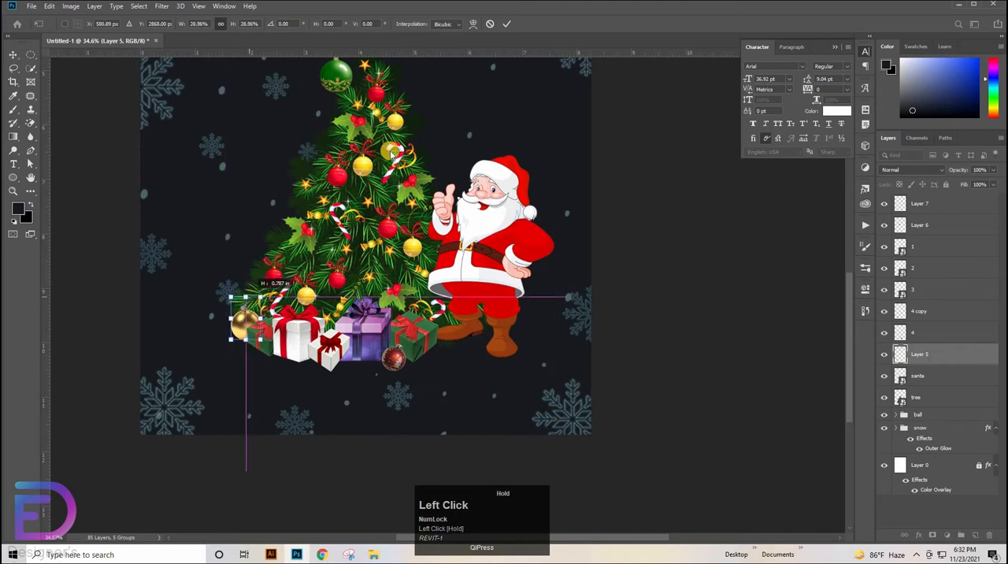
# Scale the green ball to about 70%, rotate it about -36°, place it by the golden ball and stack it just above Layer 5
pyautogui.moveTo(330, 76); pyautogui.dragTo(225, 347)
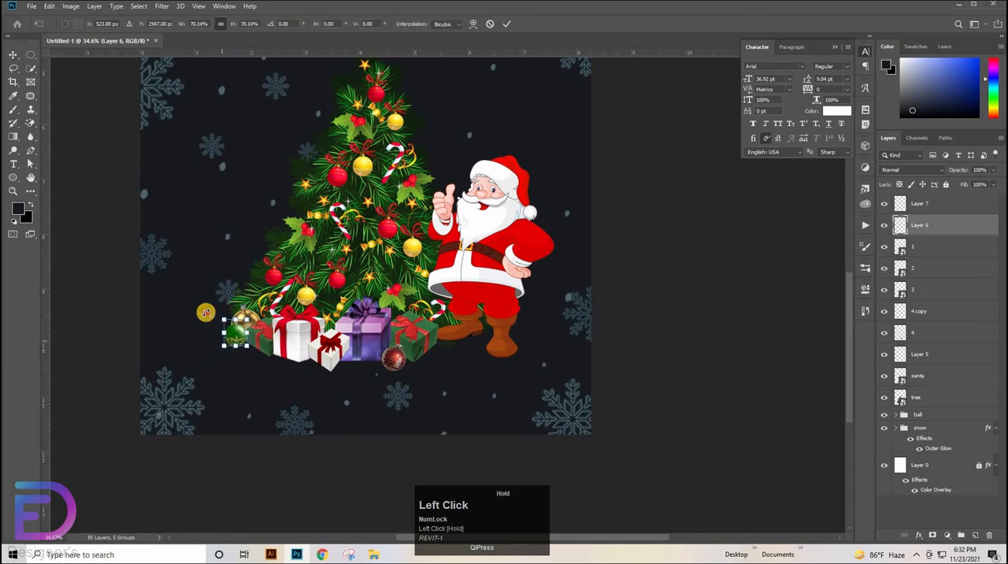
pyautogui.moveTo(204, 313); pyautogui.dragTo(203, 333)
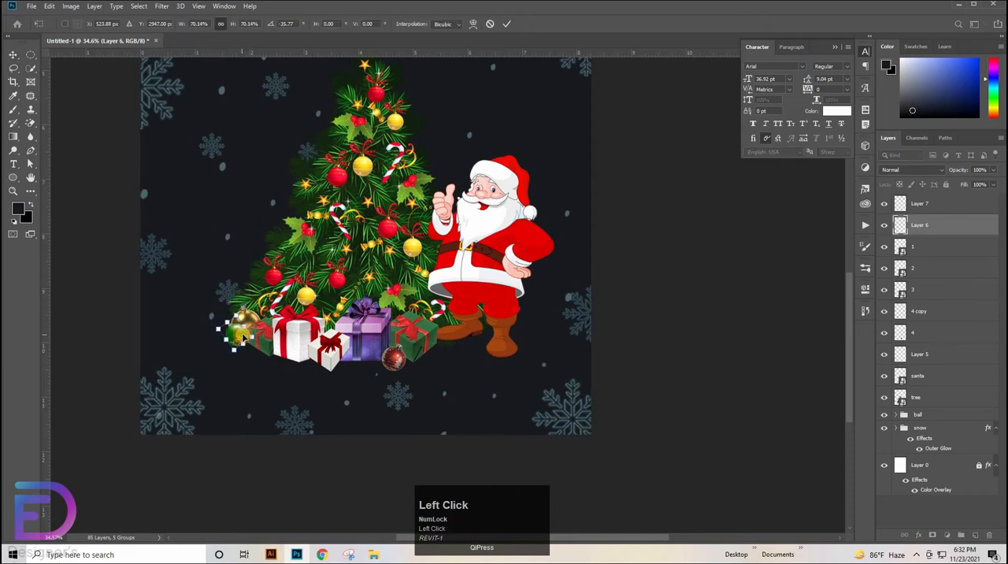
pyautogui.moveTo(933, 229); pyautogui.dragTo(904, 354)
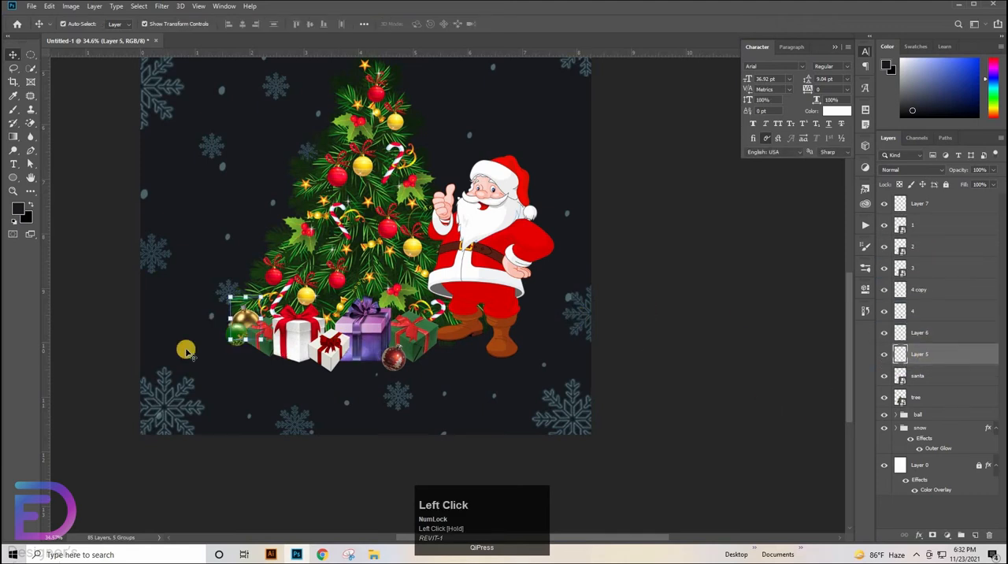
pyautogui.click(245, 331)
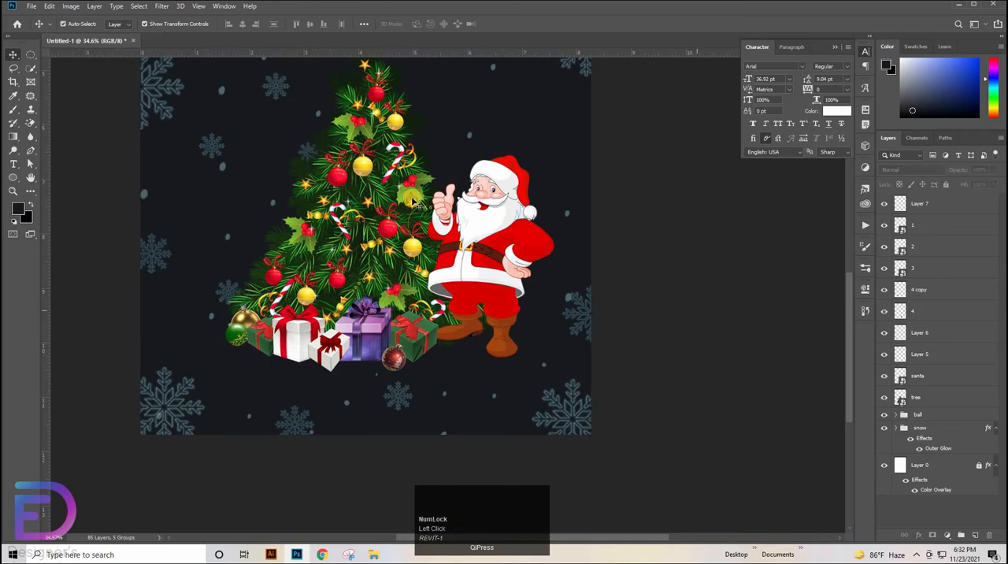
# Group all the gift box and ornament ball layers, from Layer 7 down to Layer 5
pyautogui.moveTo(487, 233); pyautogui.dragTo(426, 234)
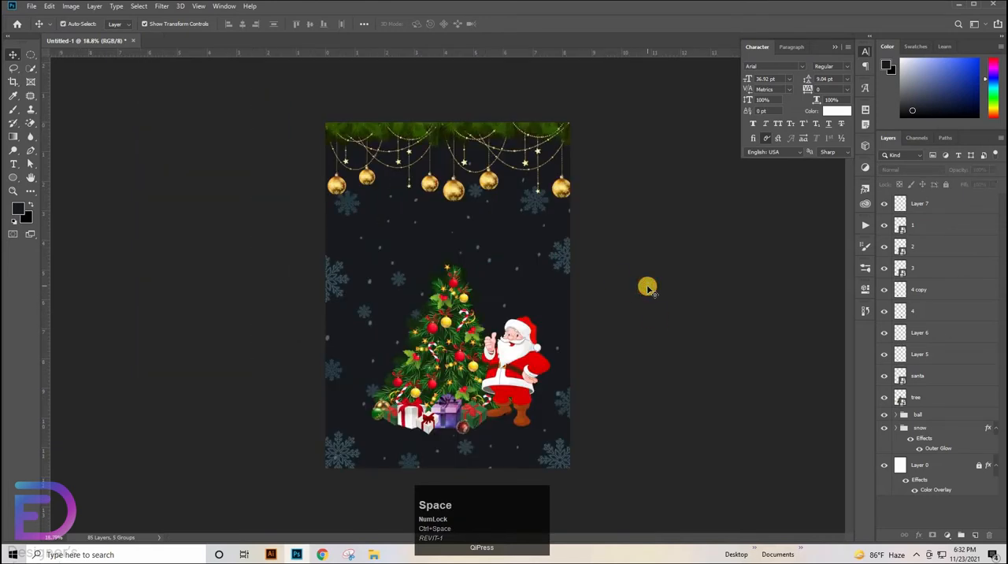
pyautogui.click(648, 287)
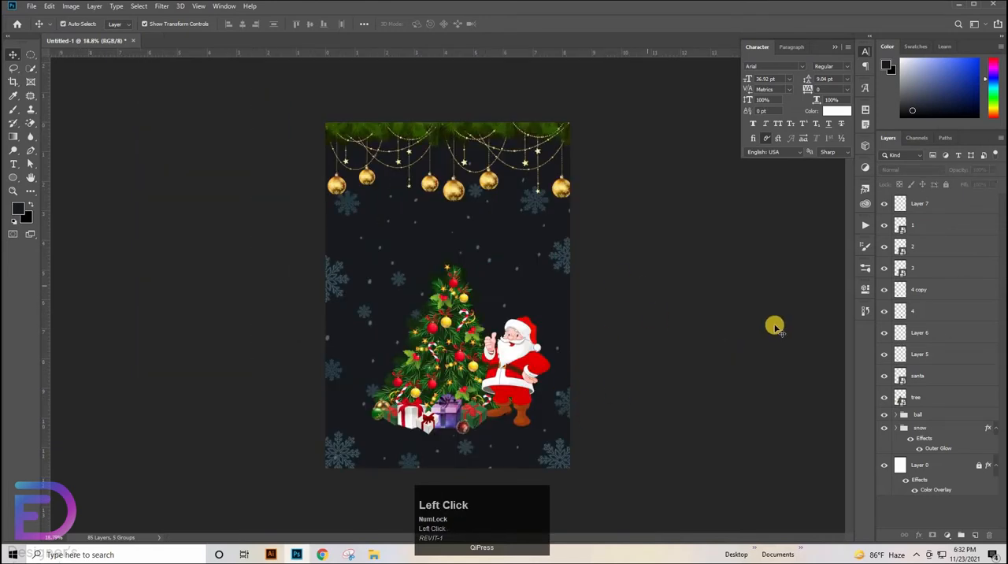
pyautogui.keyDown('shift'); pyautogui.click(932, 355); pyautogui.keyUp('shift')
pyautogui.hotkey('ctrl', 'g')
# Group the santa and tree layers together
pyautogui.click(919, 218)
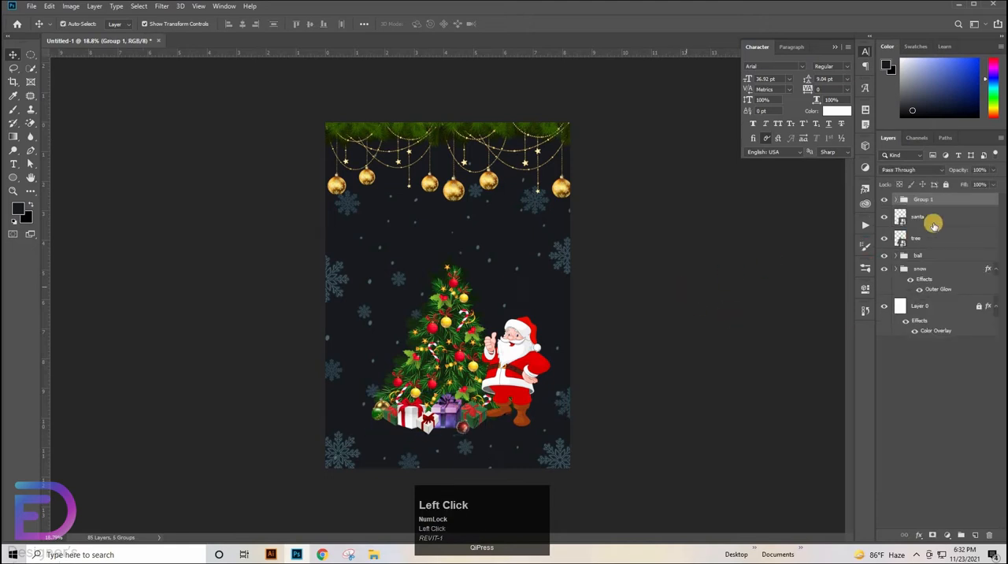
pyautogui.keyDown('shift'); pyautogui.click(923, 240); pyautogui.keyUp('shift')
pyautogui.hotkey('ctrl', 'g')
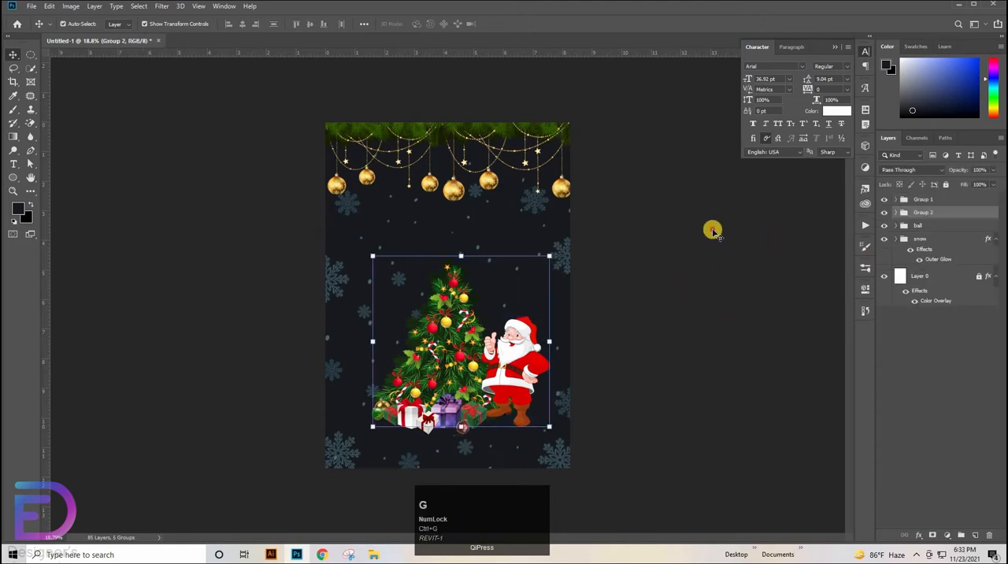
pyautogui.click(609, 300)
# Combine the gifts group and the Santa-and-tree group into one group, and check its contents by toggling its visibility
pyautogui.click(927, 200)
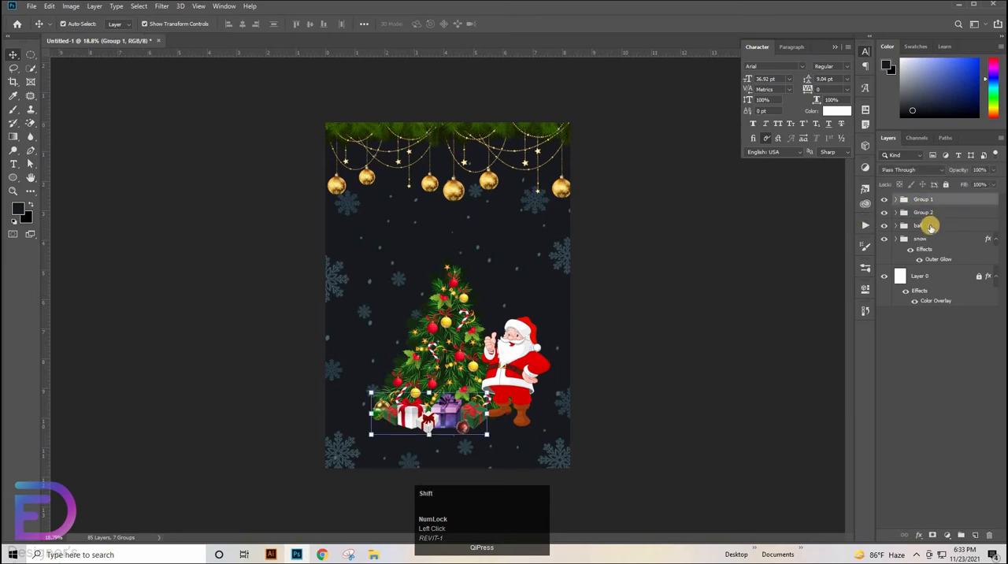
pyautogui.keyDown('shift'); pyautogui.click(929, 218); pyautogui.keyUp('shift')
pyautogui.hotkey('ctrl', 'g')
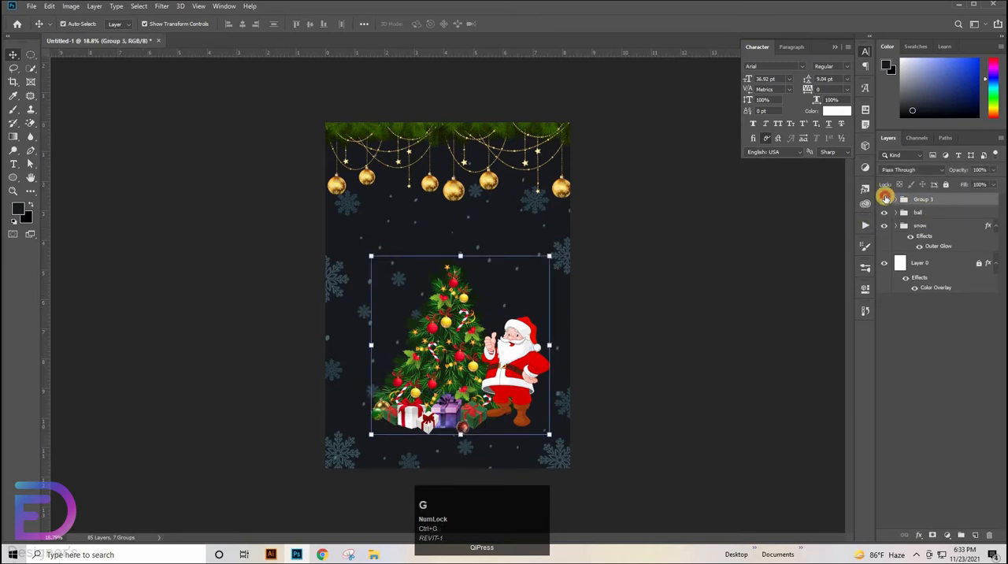
pyautogui.click(883, 200)
pyautogui.click(883, 200)
# Nudge the combined tree, Santa and gifts group slightly down and right on the poster
pyautogui.hotkey('ctrl', 't')
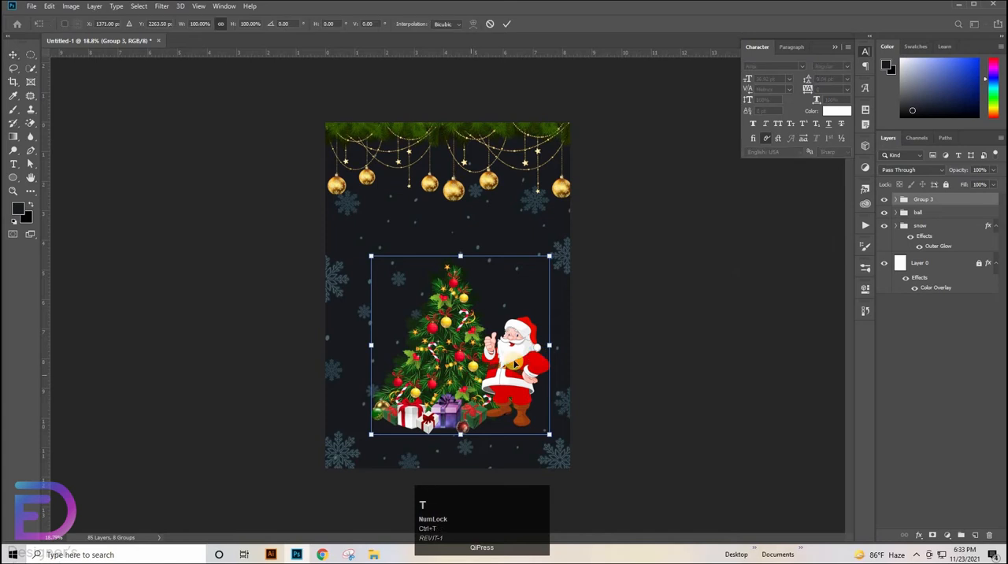
pyautogui.moveTo(512, 366)
pyautogui.mouseDown()
pyautogui.moveTo(508, 355)
pyautogui.moveTo(507, 378)
pyautogui.mouseUp()
pyautogui.click(657, 294)
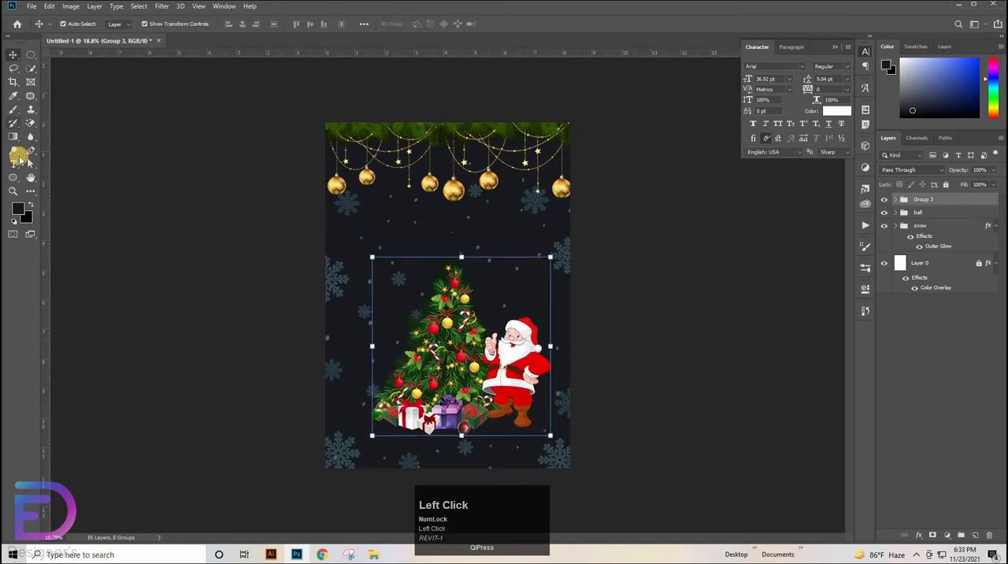
# Add a white horizontal text layer above the tree in the Amarillo font at 40 pt
pyautogui.click(15, 164)
pyautogui.click(41, 166)
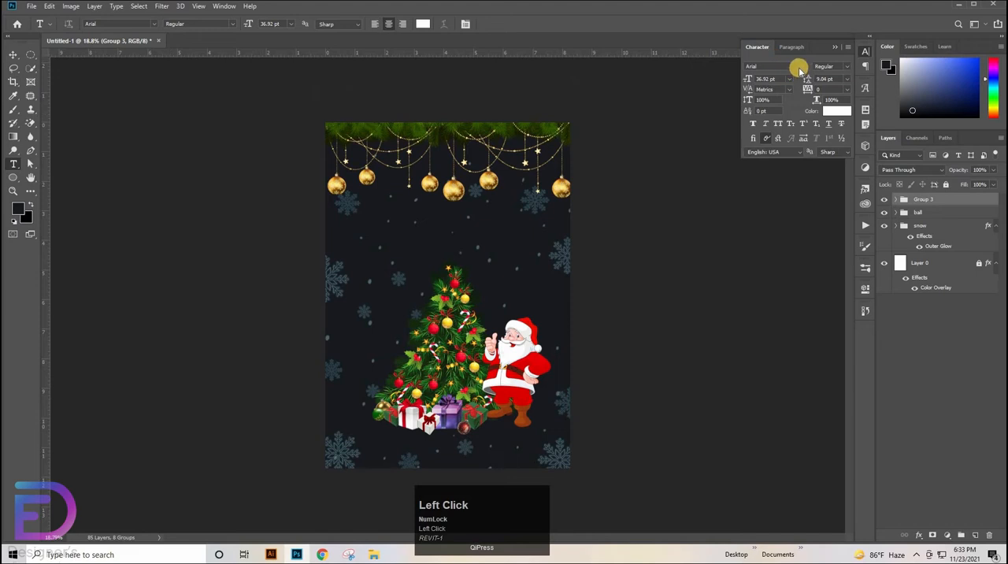
pyautogui.click(801, 68)
pyautogui.click(787, 119)
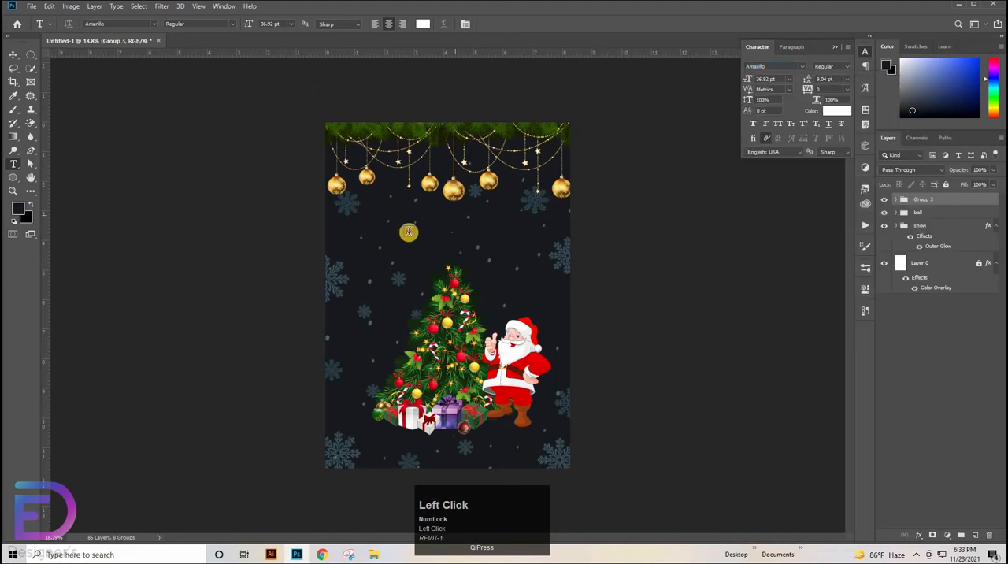
pyautogui.click(408, 232)
pyautogui.click(447, 262)
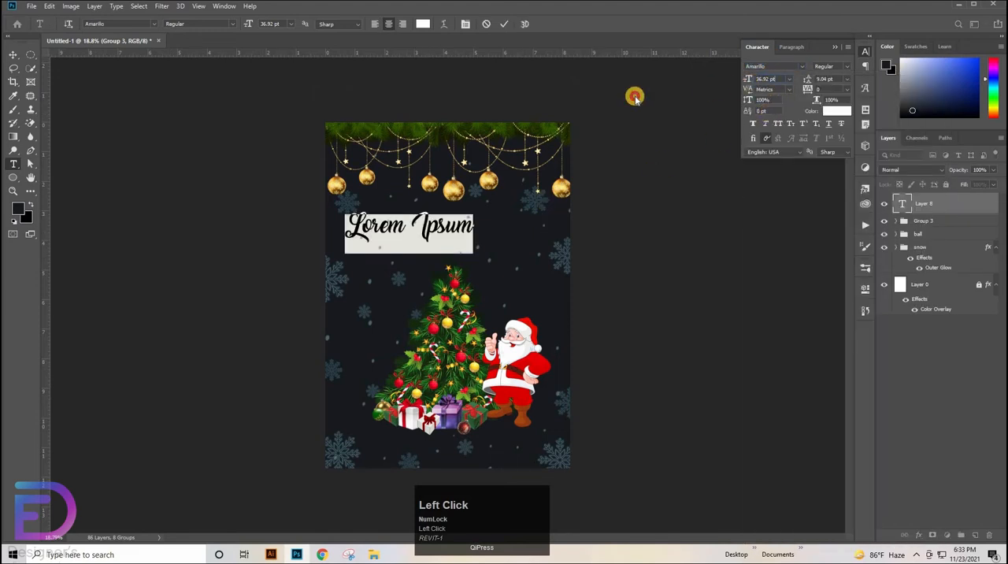
pyautogui.write('40')
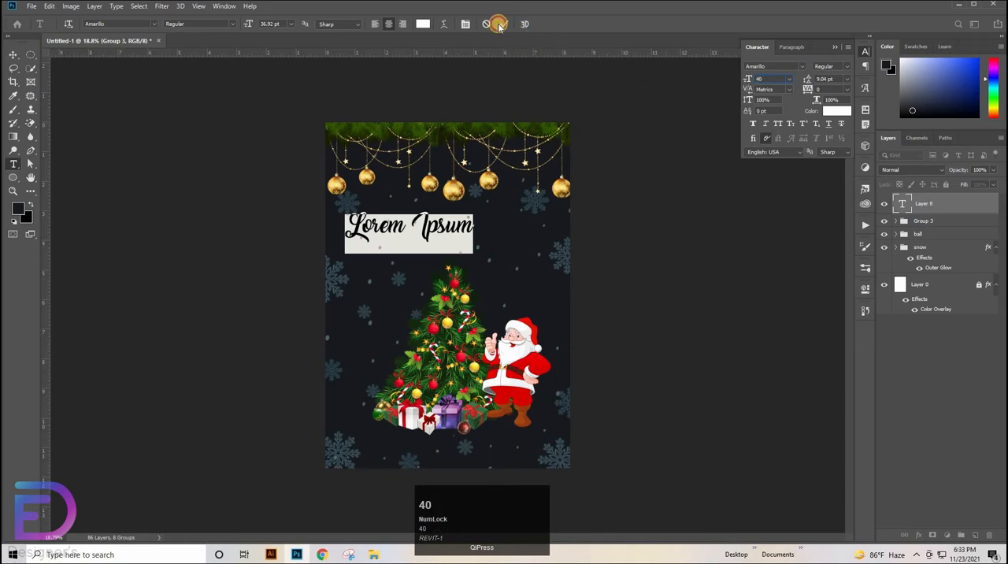
pyautogui.click(498, 25)
# Replace the placeholder text with "Christmas Party" and centre the title between the garland and the tree
pyautogui.moveTo(476, 226); pyautogui.dragTo(214, 228)
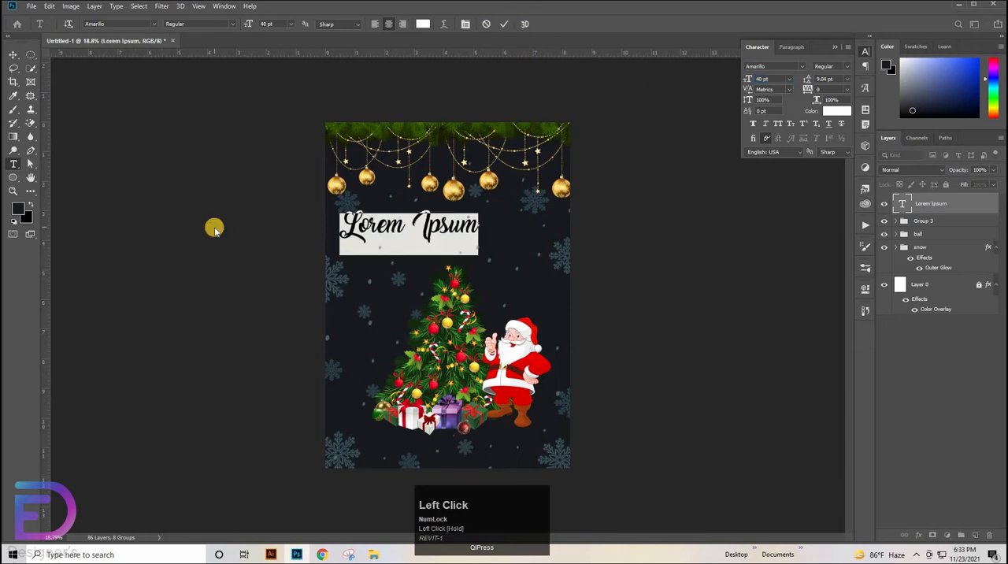
pyautogui.press('BackSpace')
pyautogui.write('C')
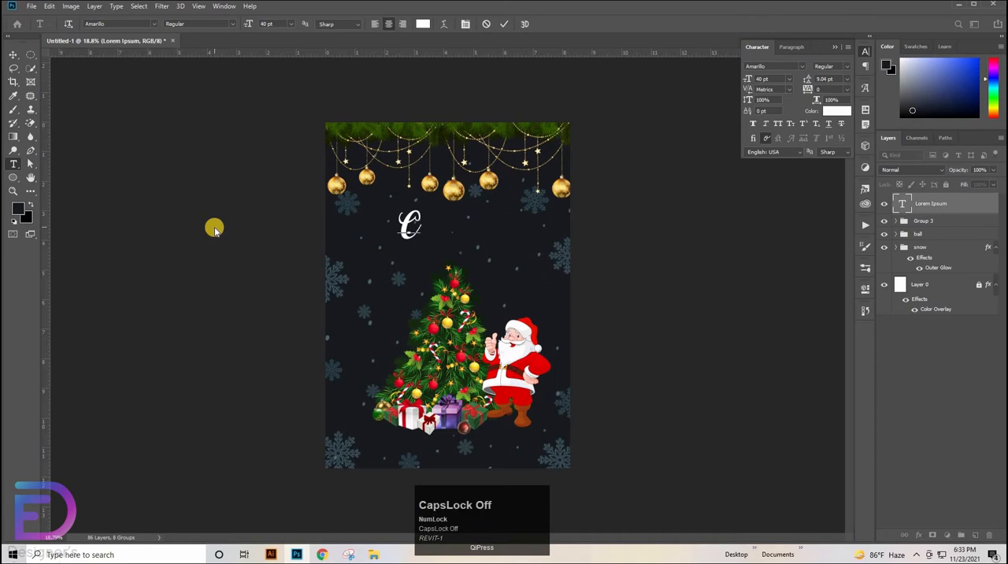
pyautogui.write('hristmas')
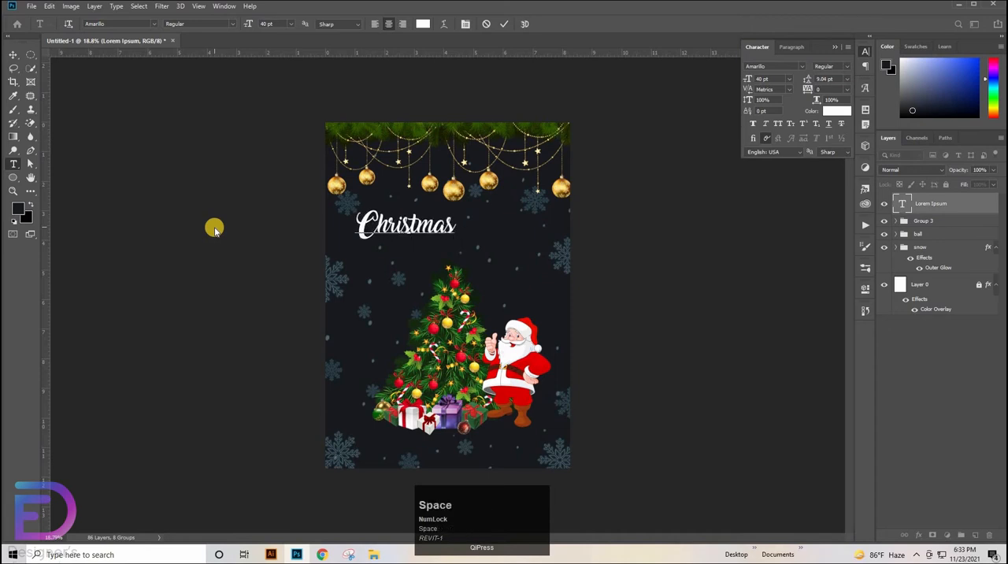
pyautogui.write(' Party')
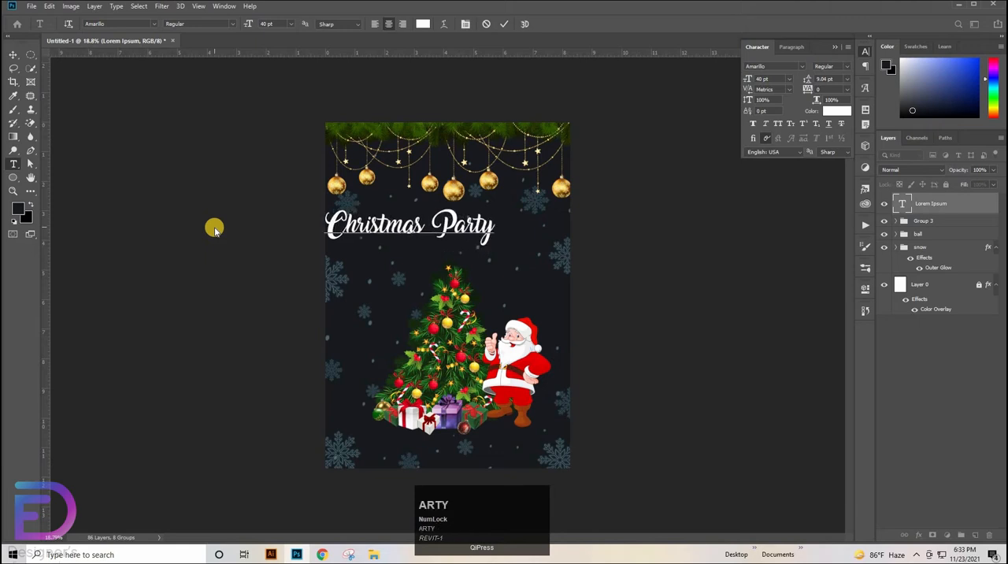
pyautogui.click(469, 225)
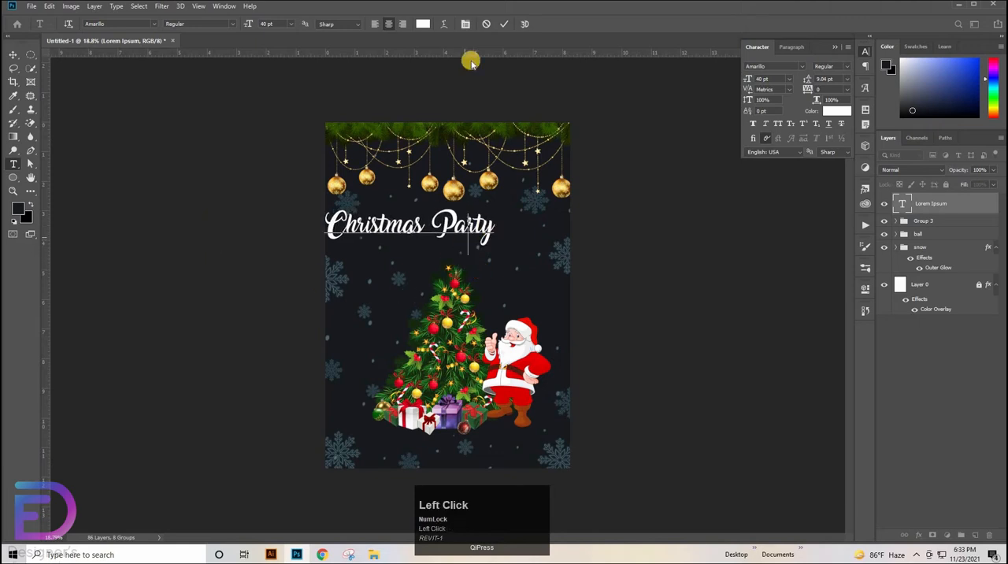
pyautogui.click(314, 146)
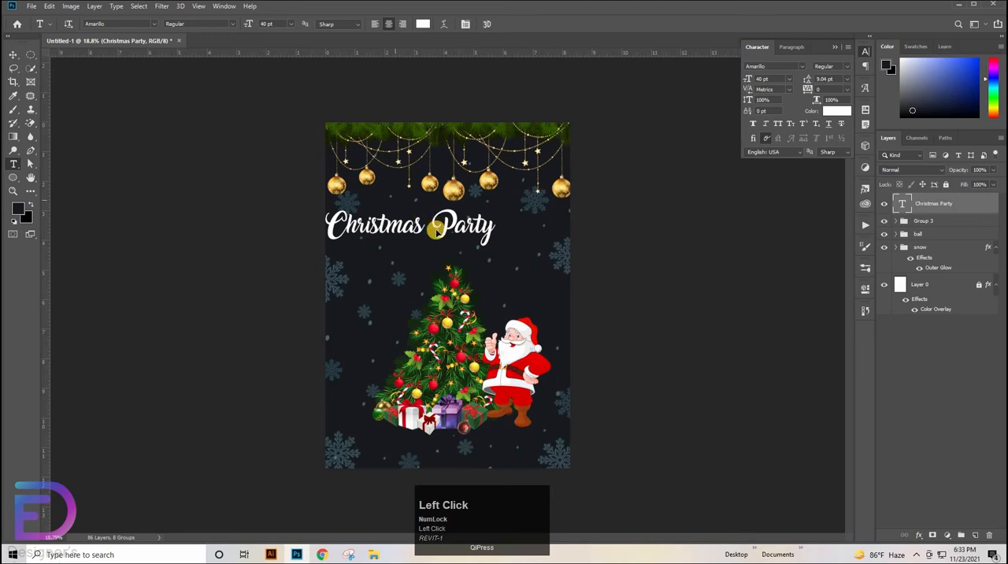
pyautogui.press('v')
pyautogui.moveTo(436, 228); pyautogui.dragTo(462, 240)
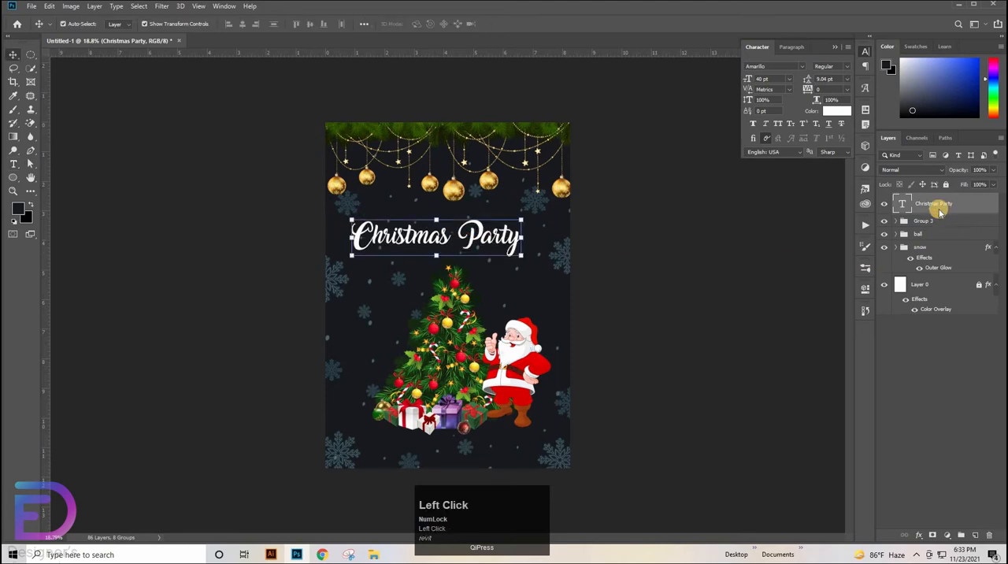
# Give the Christmas Party title layer a smooth downward emboss bevel and a gold gradient overlay
pyautogui.doubleClick(940, 211)
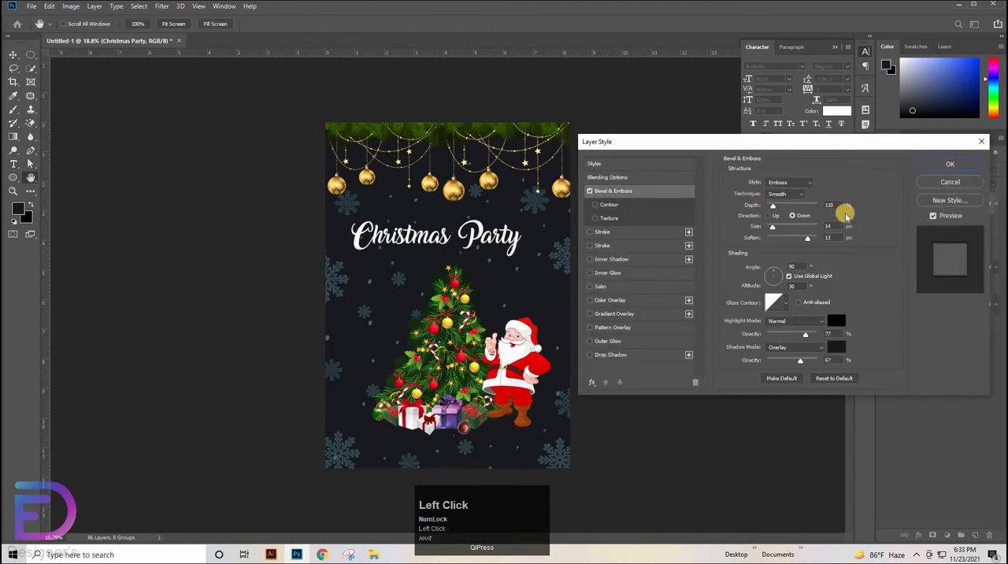
pyautogui.moveTo(835, 237); pyautogui.dragTo(822, 238)
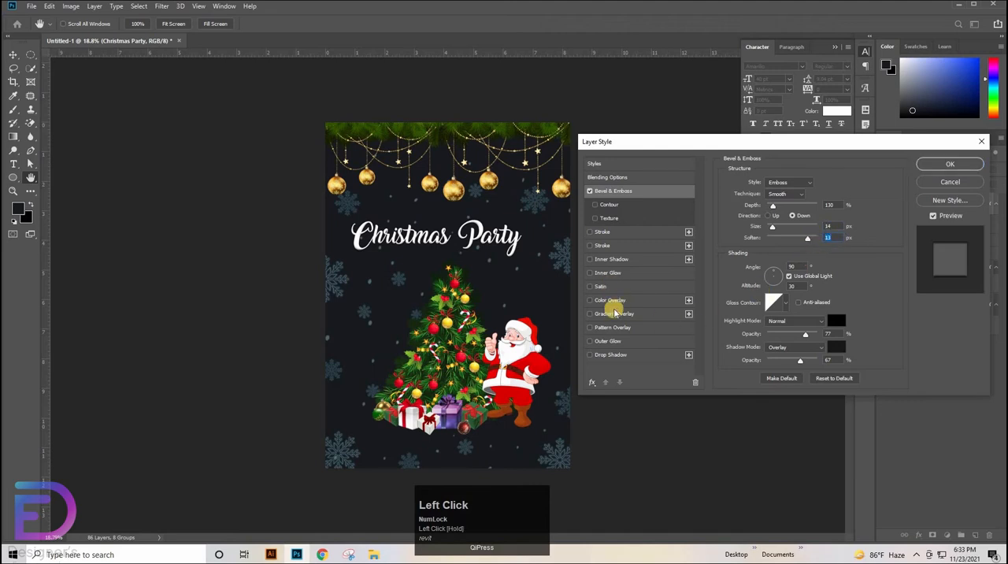
pyautogui.click(625, 312)
# Check the colours of the orange, yellow and brown stops in the title's gold gradient, keeping them as they are
pyautogui.click(814, 205)
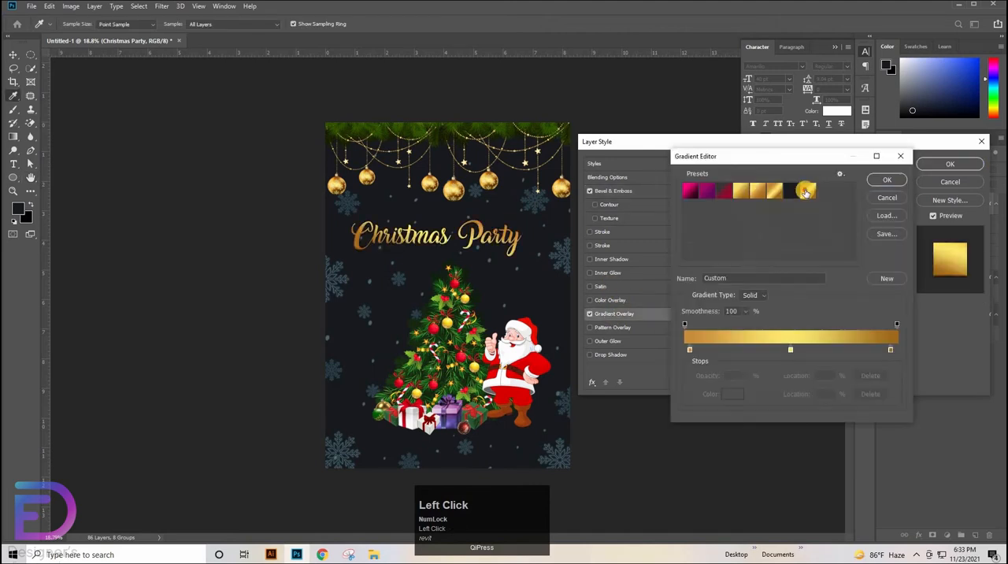
pyautogui.click(691, 352)
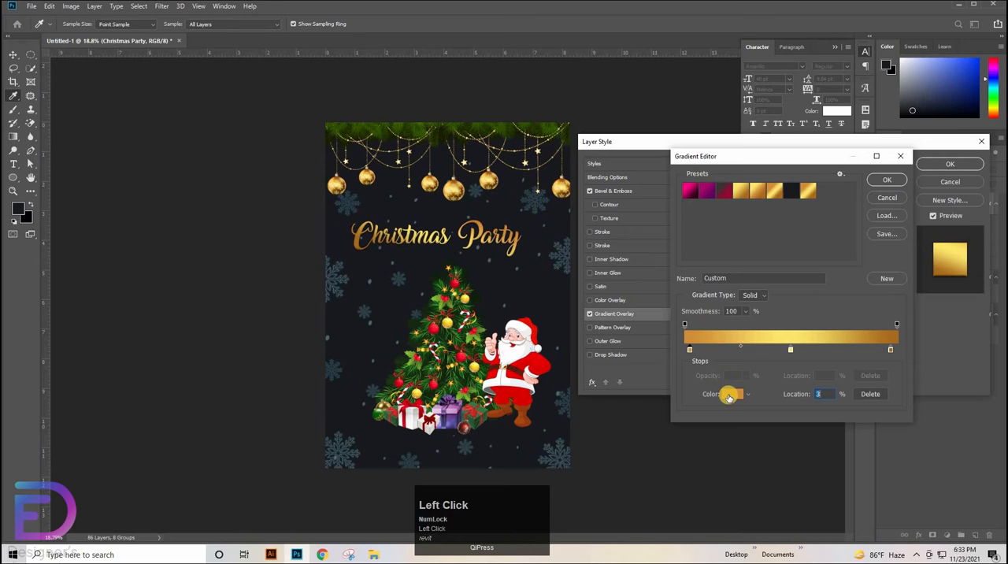
pyautogui.doubleClick(884, 356)
pyautogui.press('Return')
pyautogui.click(790, 352)
pyautogui.click(732, 393)
pyautogui.press('Return')
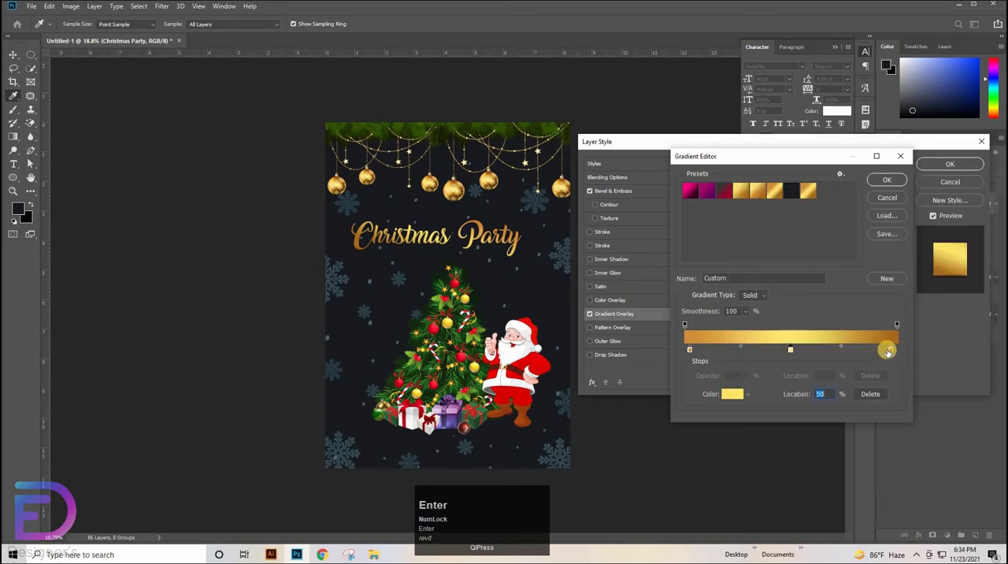
pyautogui.click(890, 351)
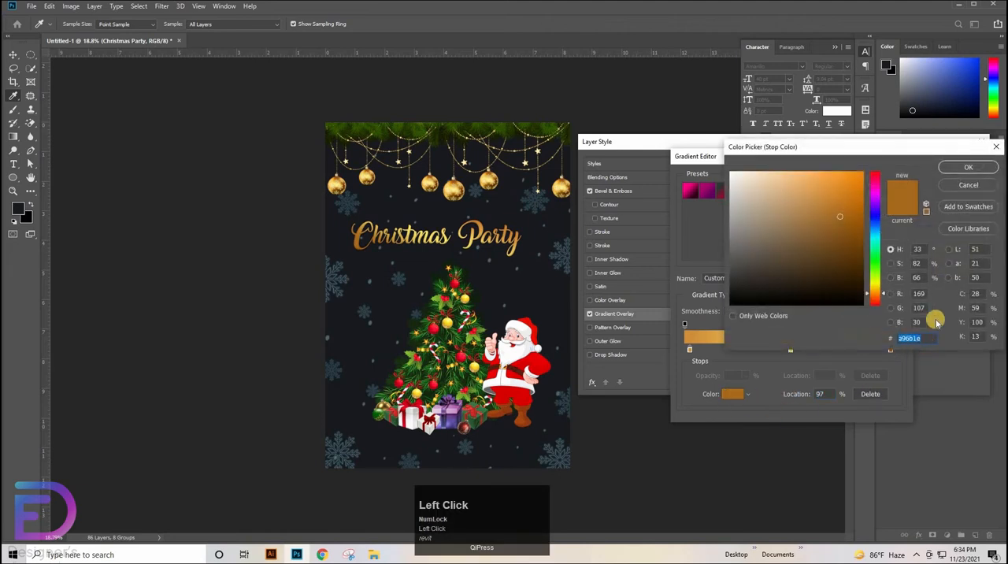
pyautogui.press('Return')
pyautogui.click(886, 182)
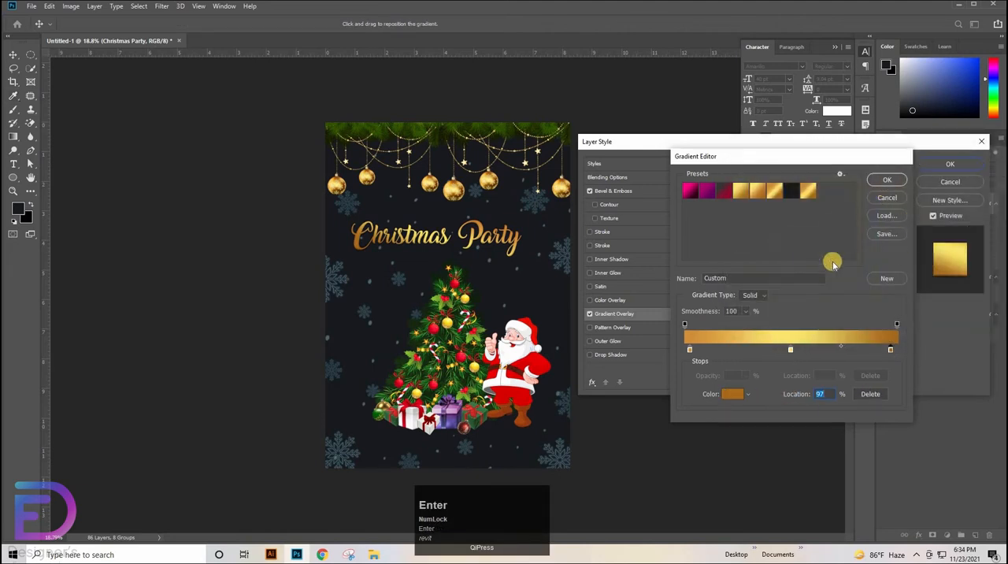
# Add a light-blue outer glow to the title with 25% opacity, 18% spread and 7 px size, and shift the title right
pyautogui.click(608, 341)
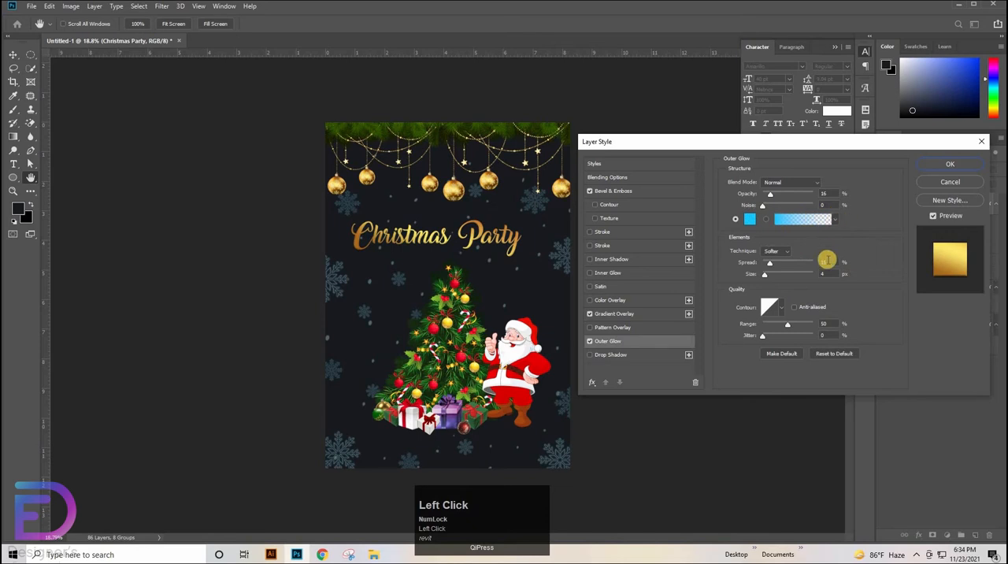
pyautogui.moveTo(824, 262)
pyautogui.mouseDown()
pyautogui.moveTo(830, 273)
pyautogui.moveTo(821, 276)
pyautogui.mouseUp()
pyautogui.click(828, 193)
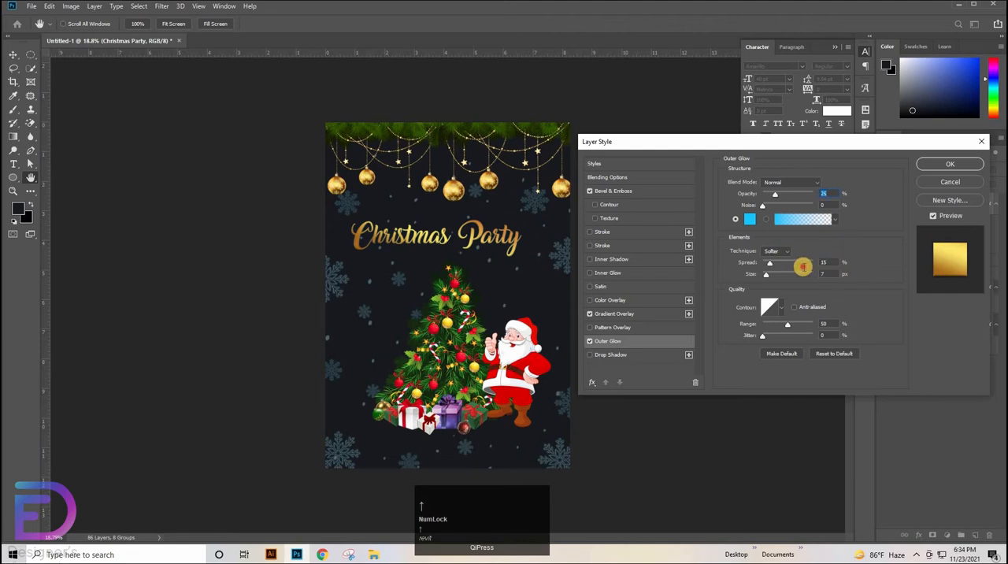
pyautogui.moveTo(827, 263); pyautogui.dragTo(803, 267)
pyautogui.press('Up')
pyautogui.press('Up')
pyautogui.press('Up')
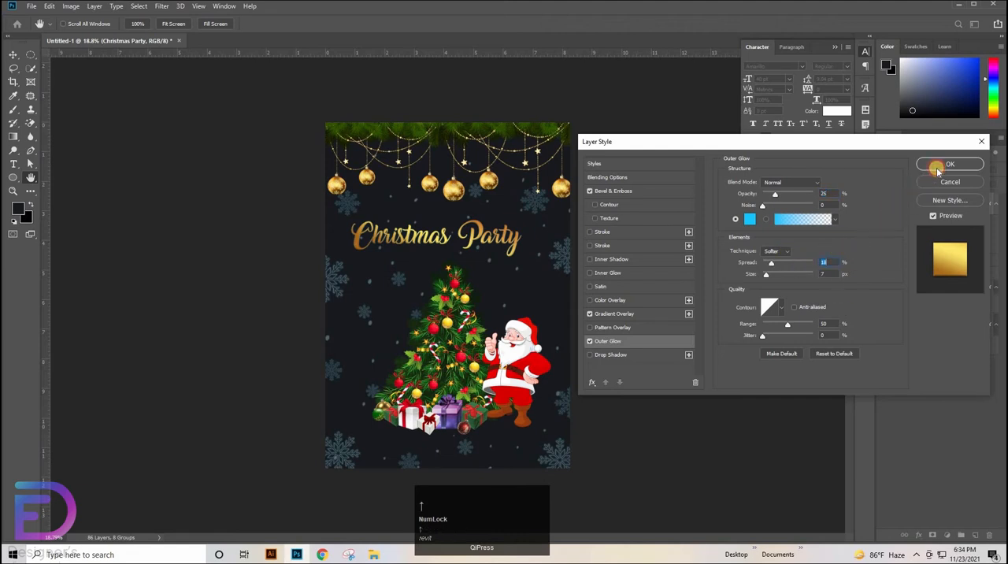
pyautogui.click(937, 168)
pyautogui.click(9, 54)
pyautogui.moveTo(504, 230)
pyautogui.mouseDown()
pyautogui.moveTo(522, 224)
pyautogui.moveTo(504, 239)
pyautogui.moveTo(513, 255)
pyautogui.moveTo(528, 238)
pyautogui.moveTo(523, 222)
pyautogui.moveTo(524, 240)
pyautogui.moveTo(513, 241)
pyautogui.mouseUp()
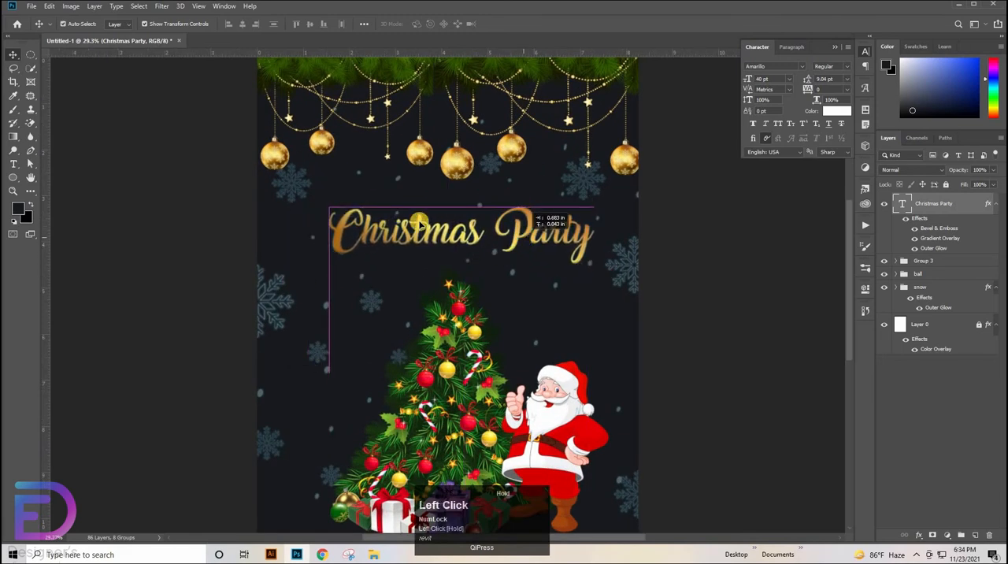
# Add a white "December 25th" text layer in Arial at 40 pt between the title and the tree
pyautogui.click(17, 167)
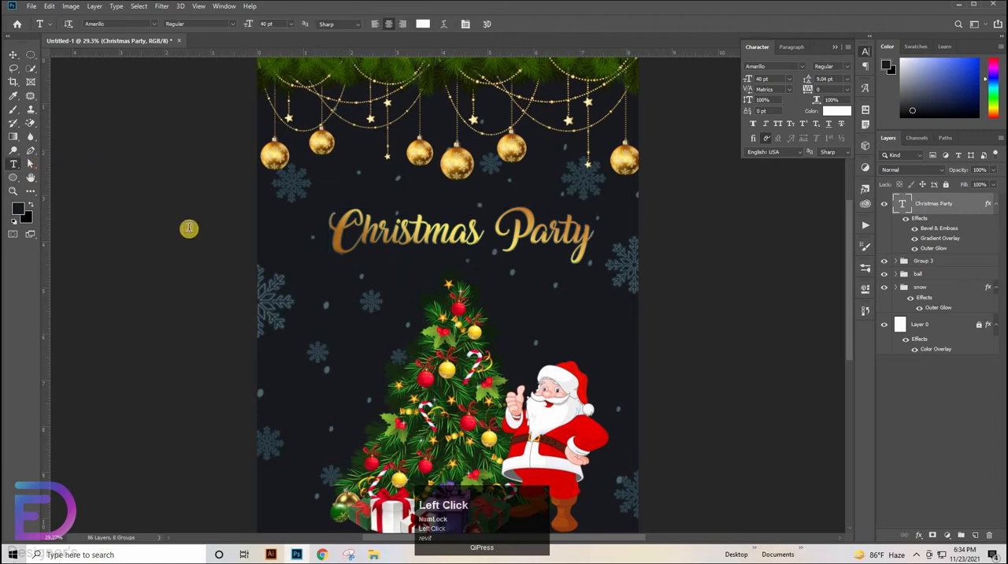
pyautogui.click(375, 310)
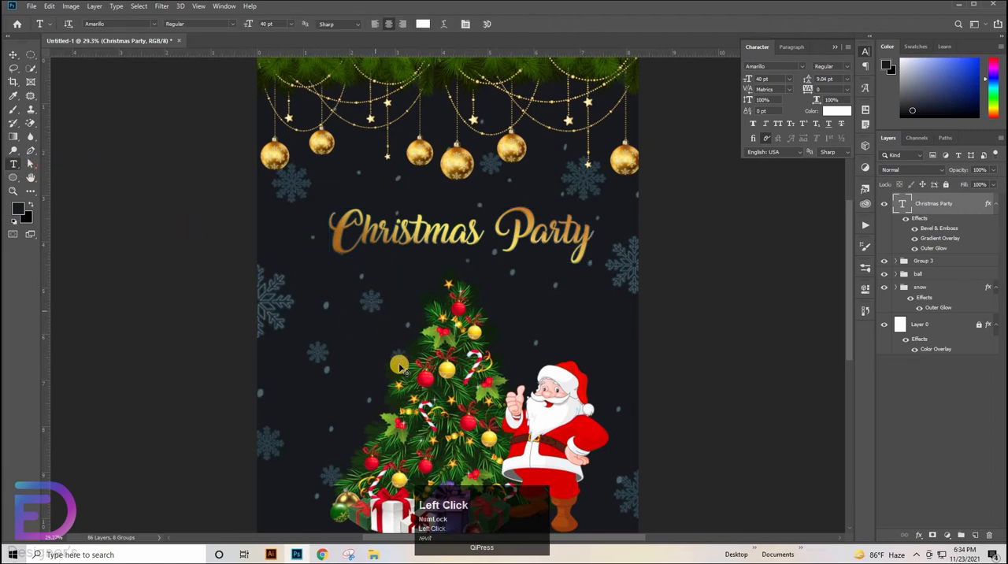
pyautogui.click(802, 67)
pyautogui.click(779, 108)
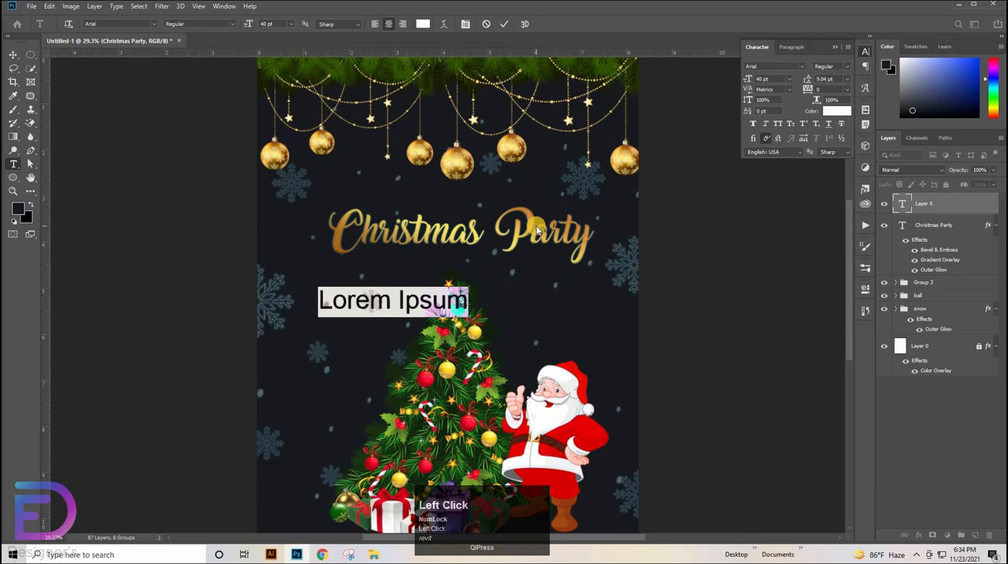
pyautogui.press('BackSpace')
pyautogui.write('D')
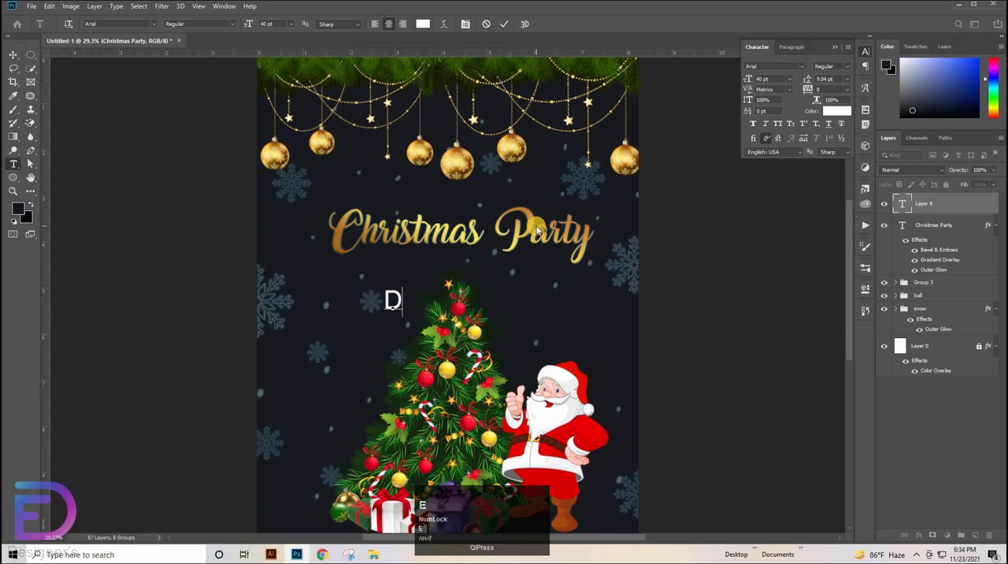
pyautogui.write('ecember ')
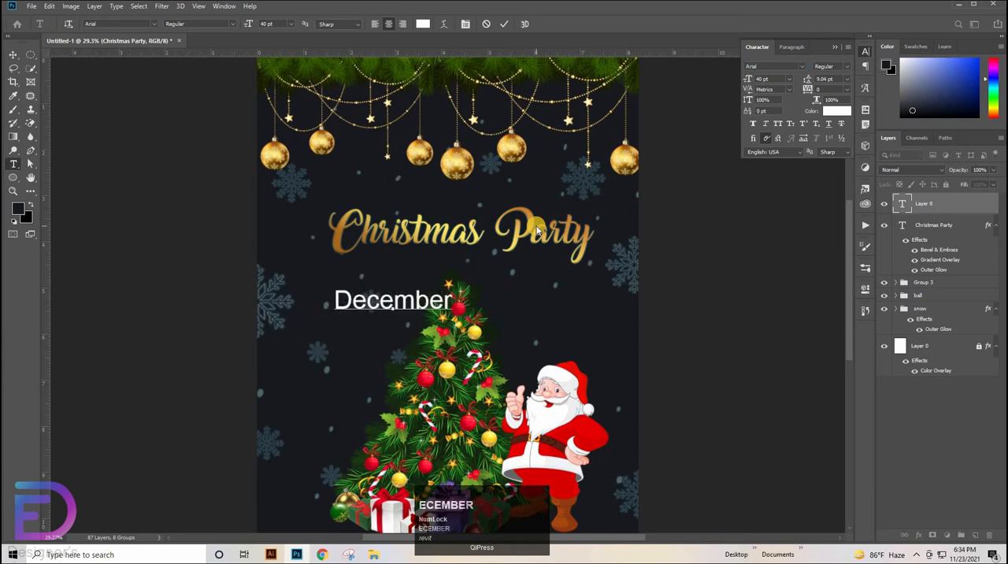
pyautogui.write('25')
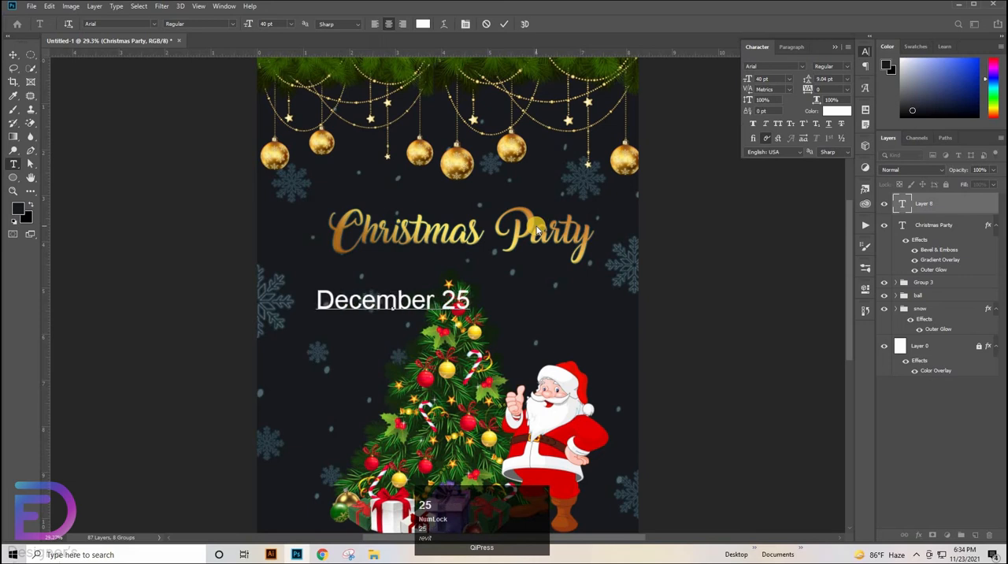
pyautogui.write('th')
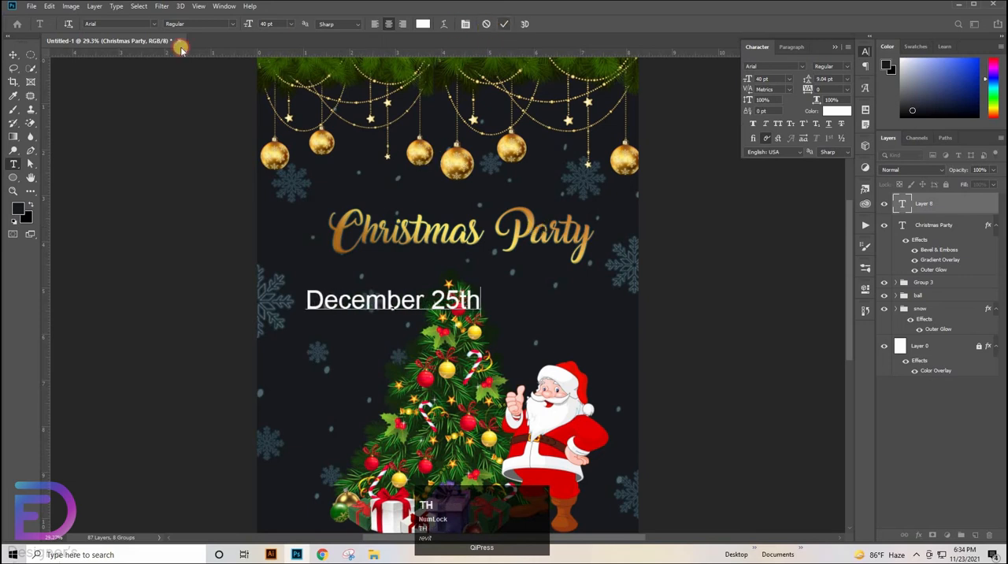
# Scale the December 25th text to 67.94% and place it directly above the word "Christmas"
pyautogui.click(13, 54)
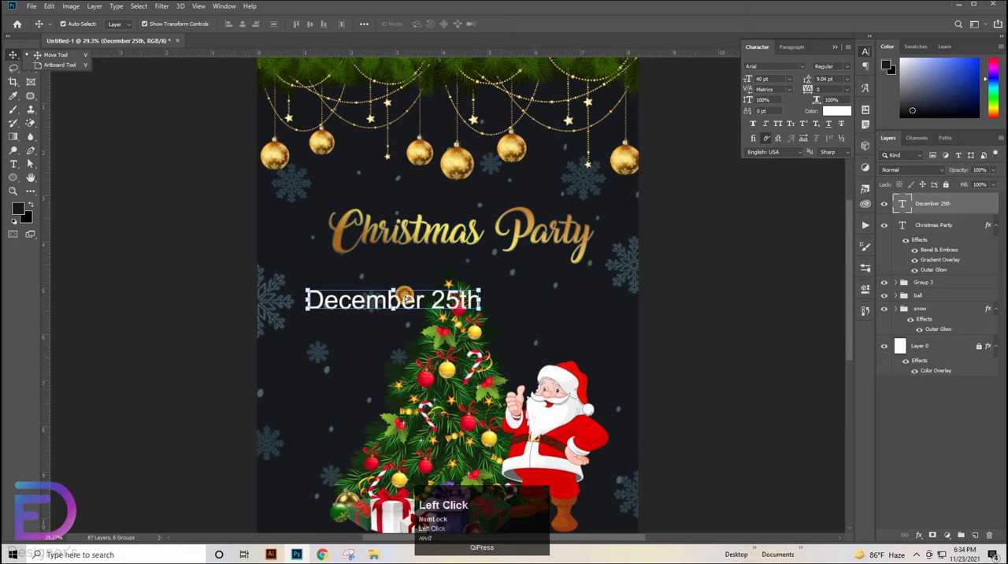
pyautogui.moveTo(404, 297); pyautogui.dragTo(485, 208)
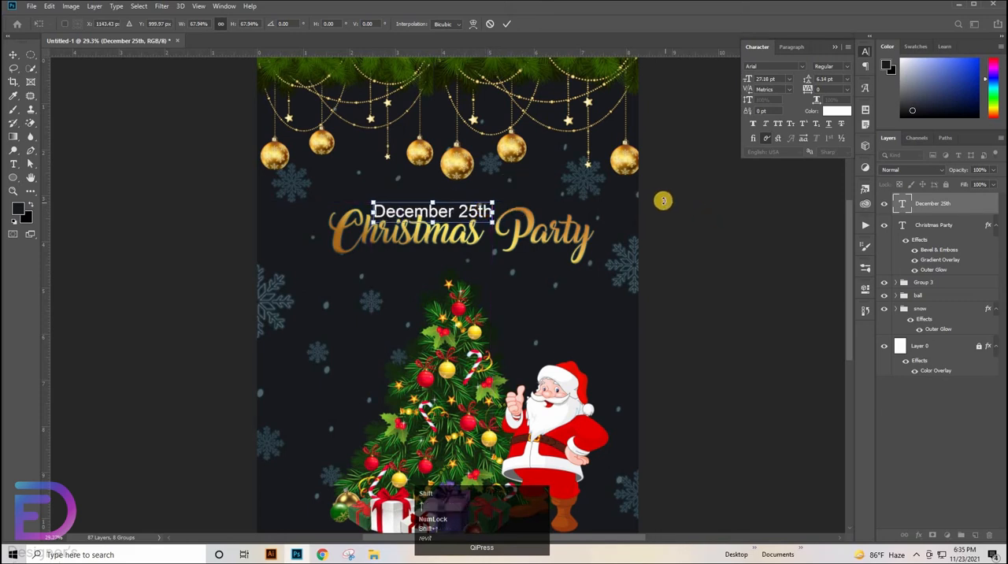
pyautogui.click(504, 22)
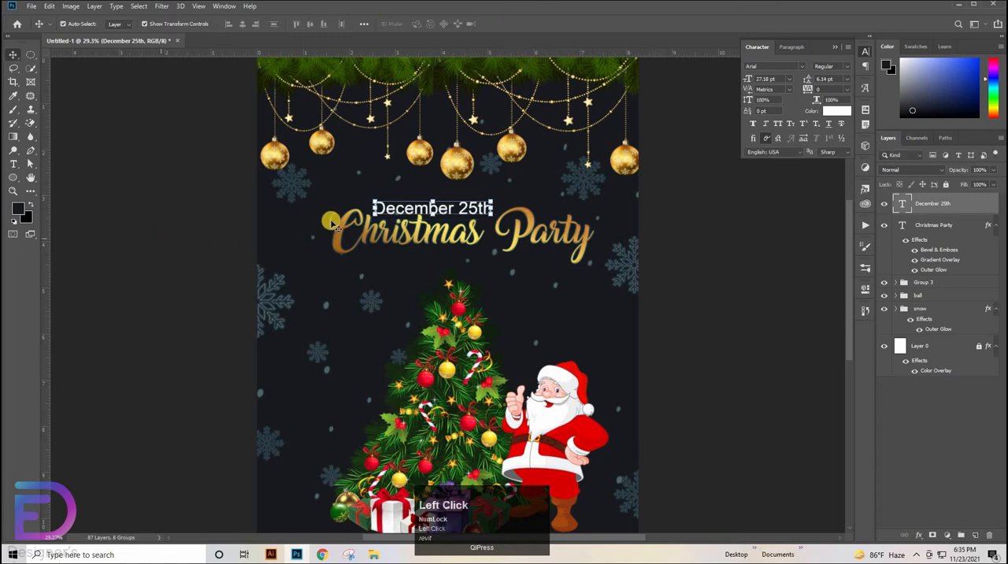
# Duplicate the December 25th text and place the copy beside the treetop
pyautogui.hotkey('ctrl', 'space')
pyautogui.keyDown('ctrl'); pyautogui.click(458, 259); pyautogui.keyUp('ctrl')
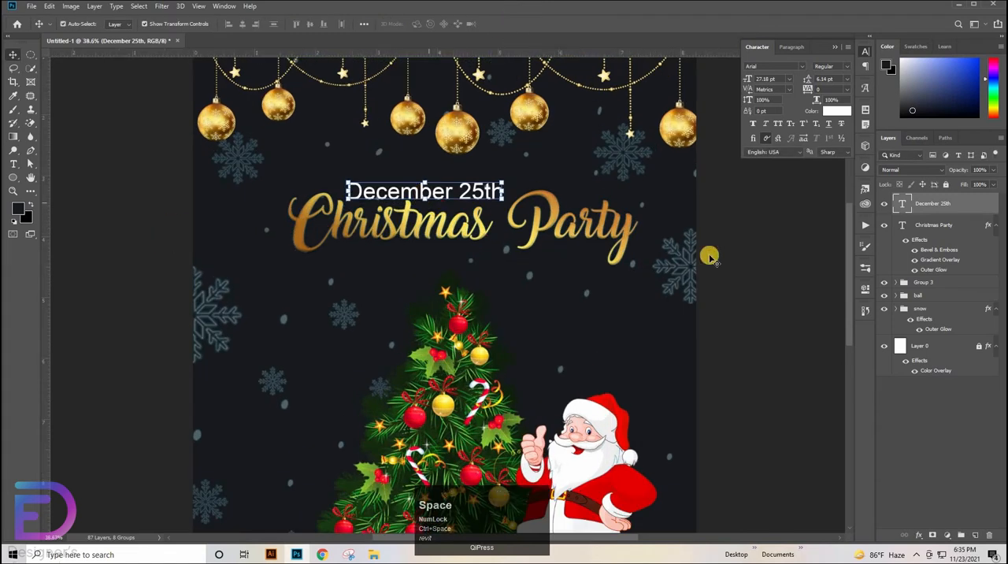
pyautogui.moveTo(496, 189); pyautogui.dragTo(174, 329)
# Replace the copied date text with "Special Performance By"
pyautogui.doubleClick(413, 304)
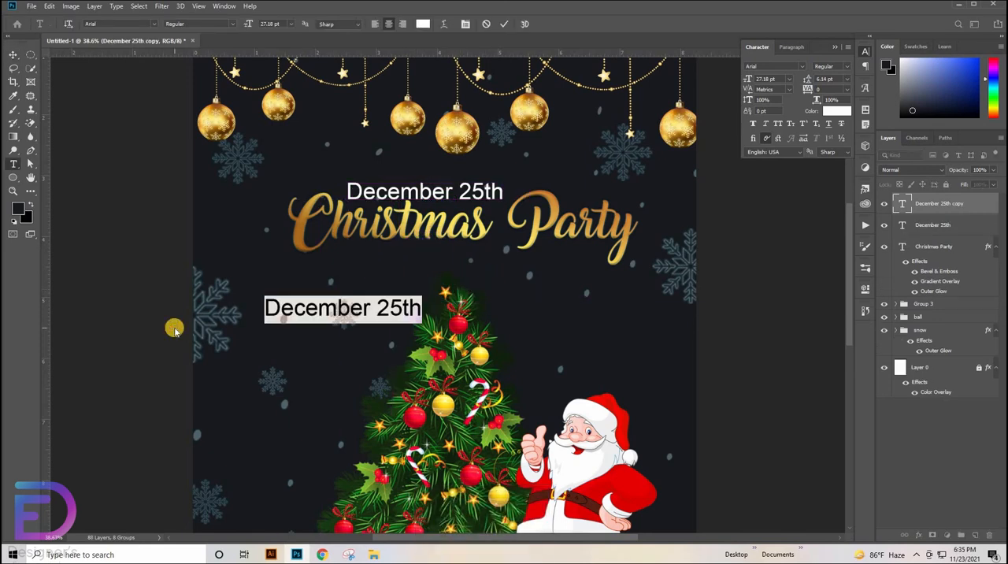
pyautogui.press('BackSpace')
pyautogui.write('S')
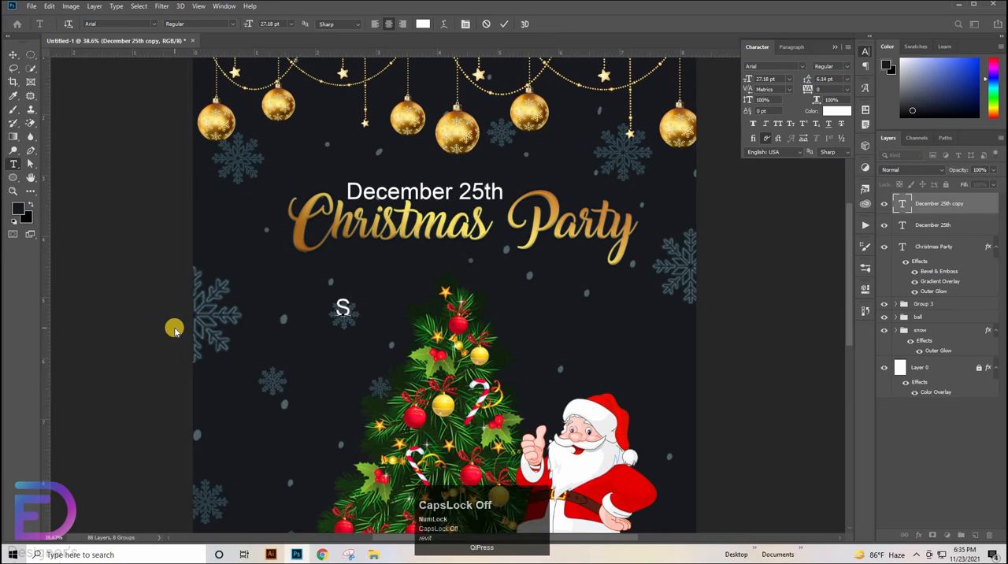
pyautogui.write('pecial')
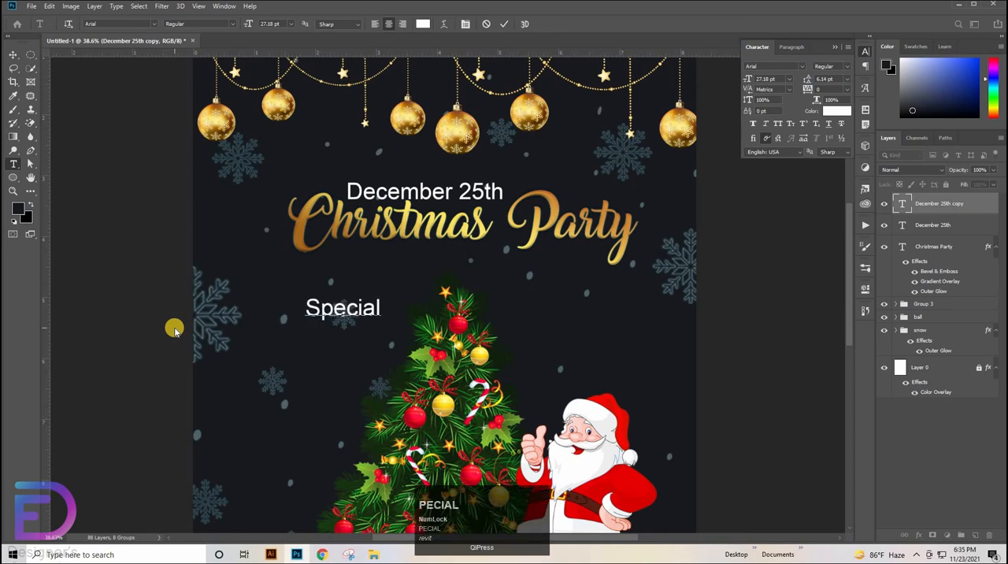
pyautogui.write(' P')
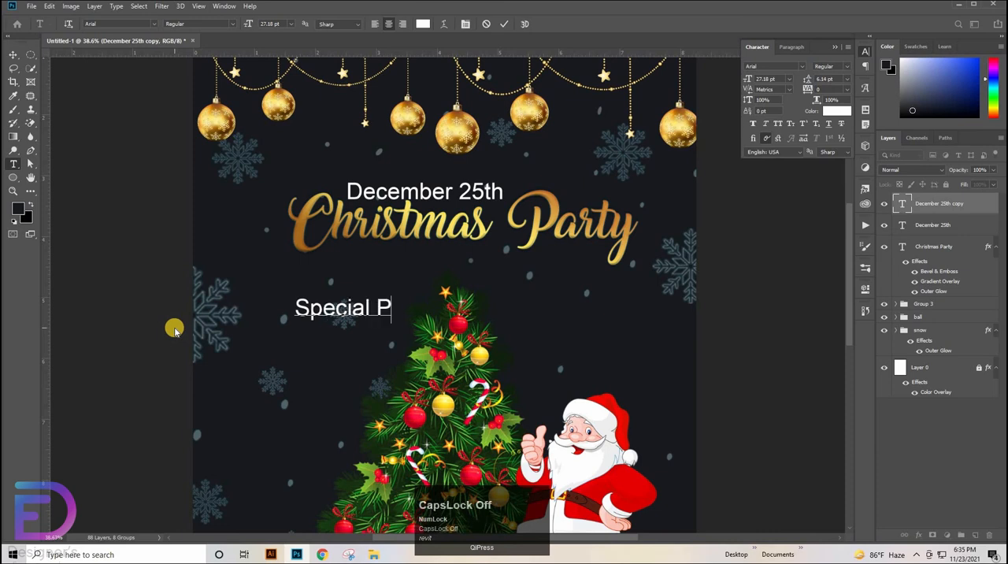
pyautogui.write('erfor')
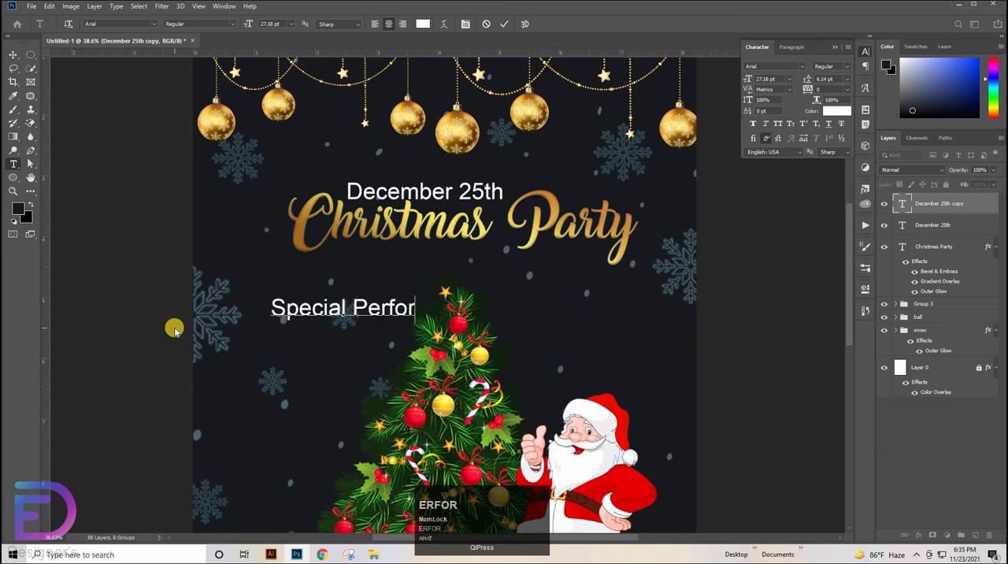
pyautogui.write('mence')
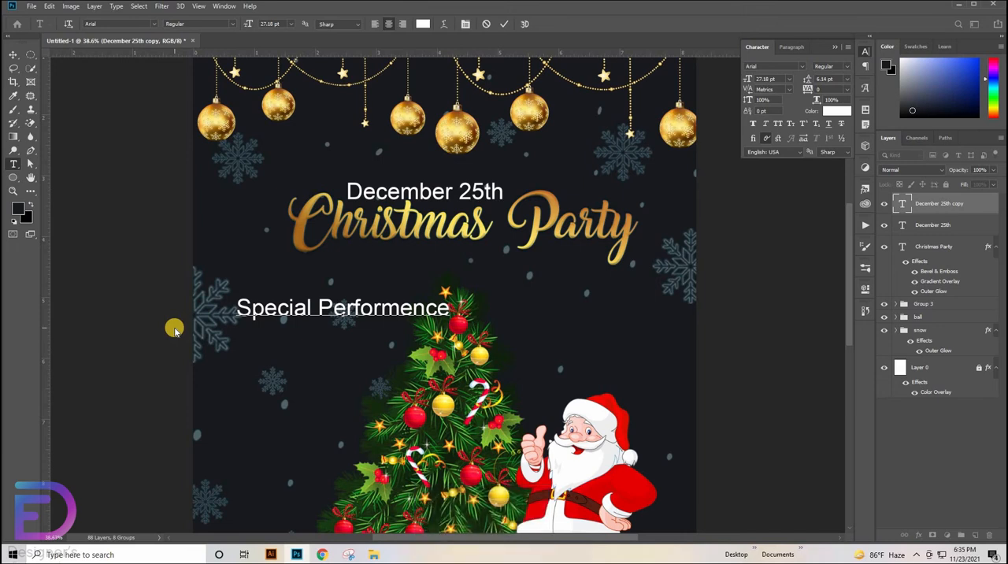
pyautogui.press('Left')
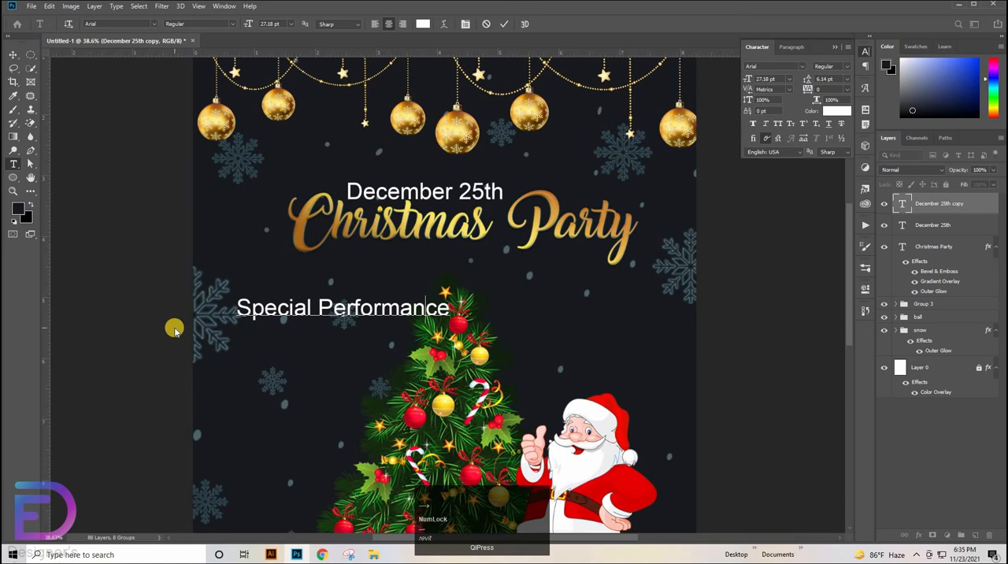
pyautogui.press('capslock')
pyautogui.write('B')
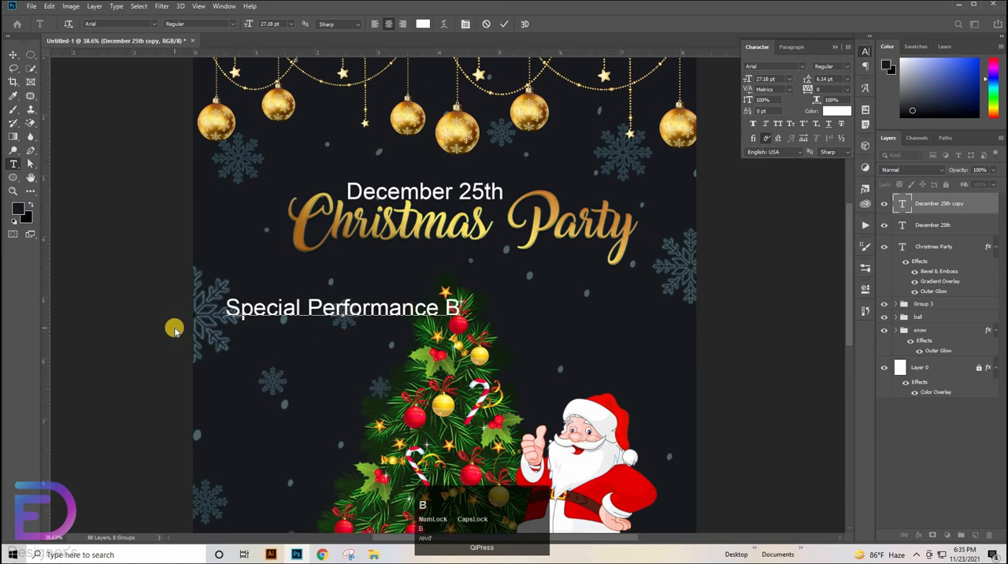
pyautogui.press('capslock')
pyautogui.write('y')
pyautogui.click(504, 24)
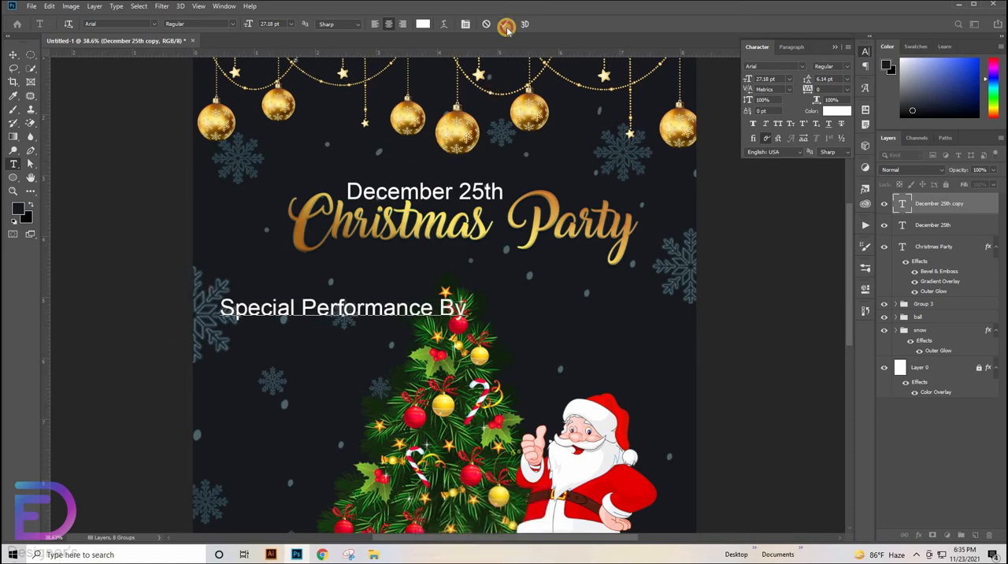
# Move the Special Performance By line directly beneath the Christmas Party title and deselect it
pyautogui.press('v')
pyautogui.moveTo(367, 312); pyautogui.dragTo(492, 259)
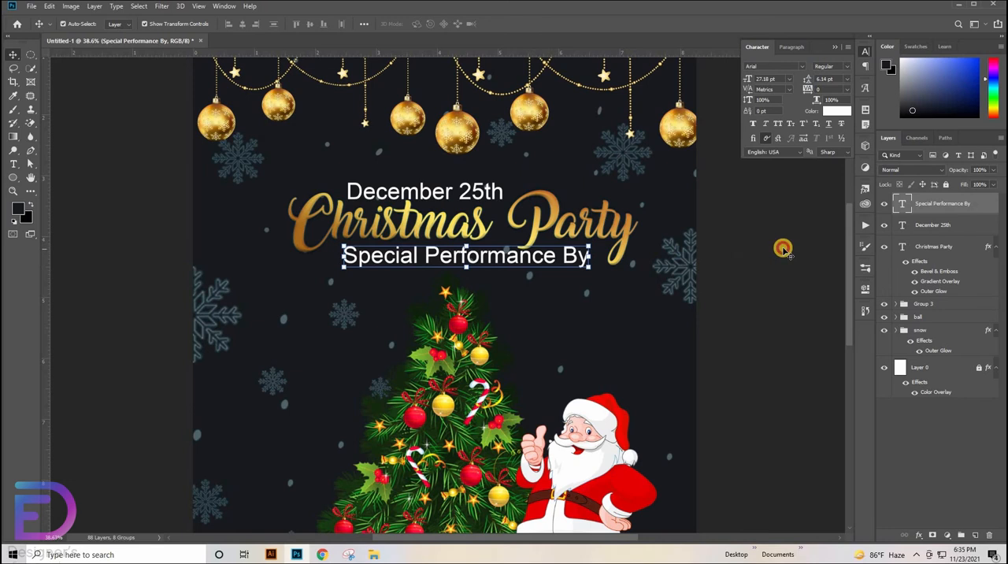
pyautogui.click(386, 274)
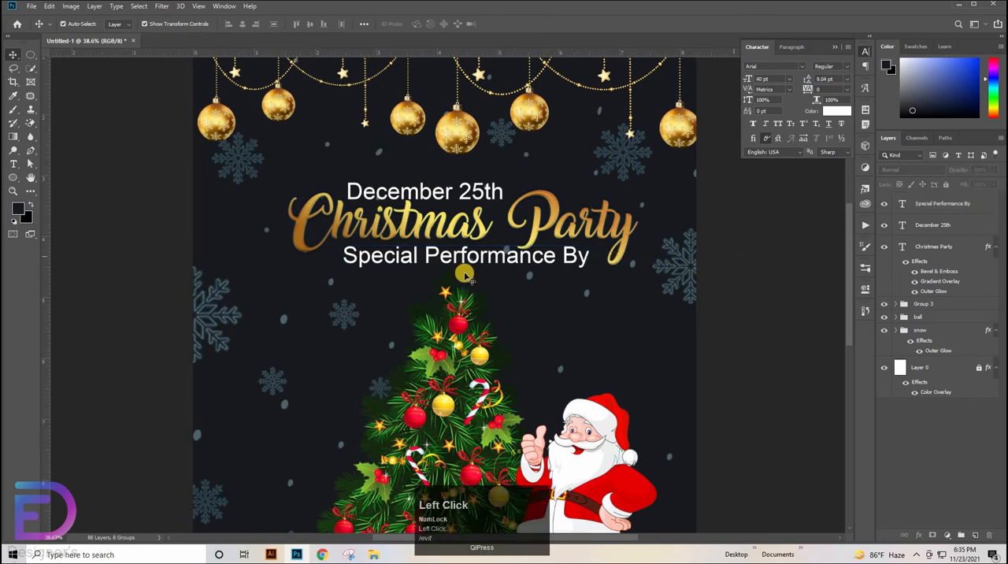
# Add the text "DJ LOREM" in white Bebas Neue beside the treetop
pyautogui.press('t')
pyautogui.click(329, 319)
pyautogui.click(801, 67)
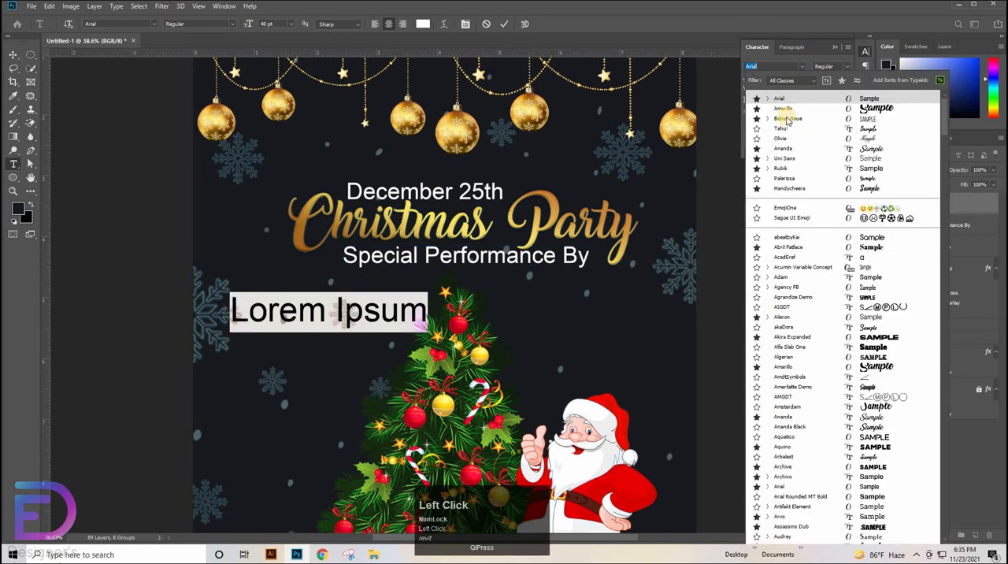
pyautogui.click(788, 118)
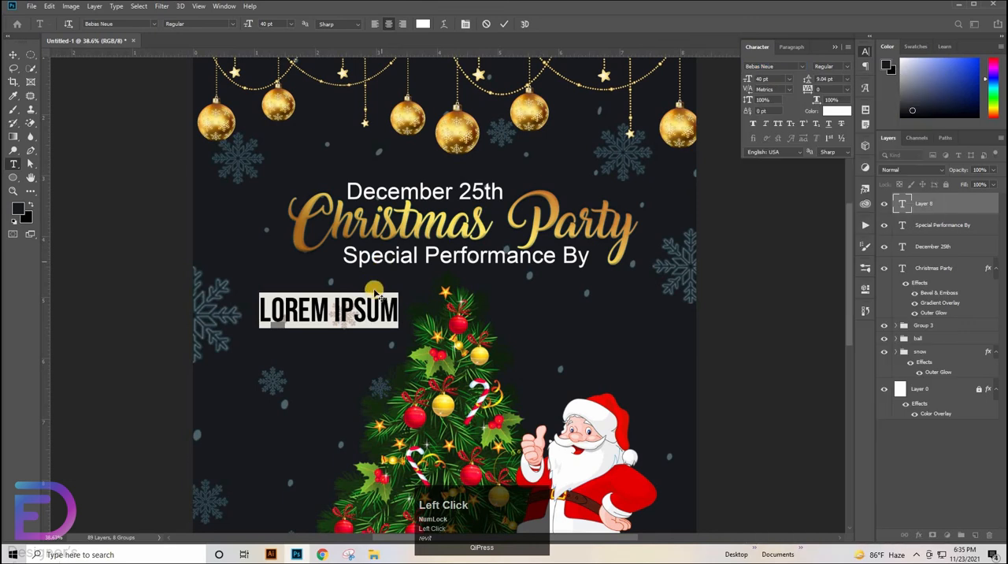
pyautogui.moveTo(398, 310); pyautogui.dragTo(334, 317)
pyautogui.press('BackSpace')
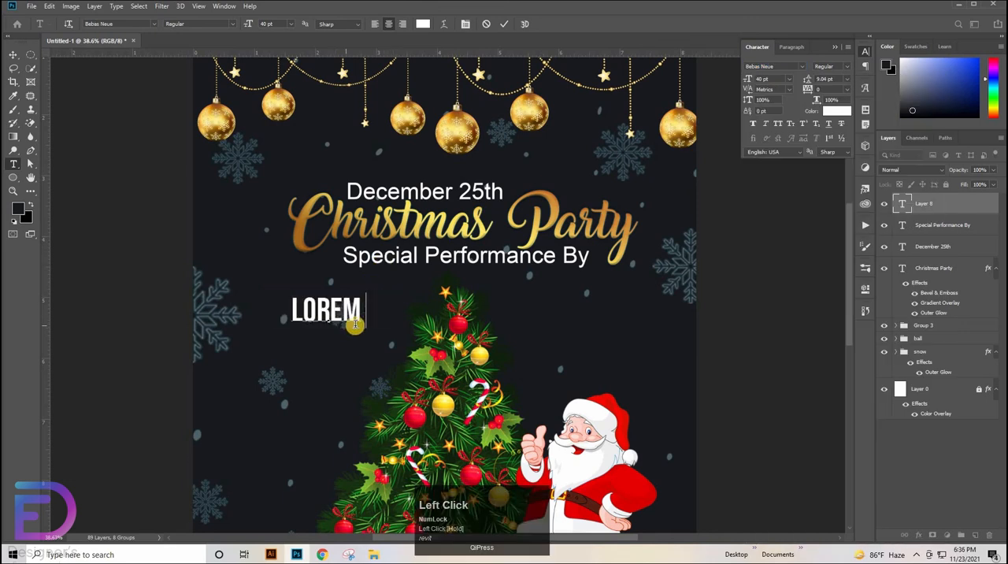
pyautogui.press('BackSpace')
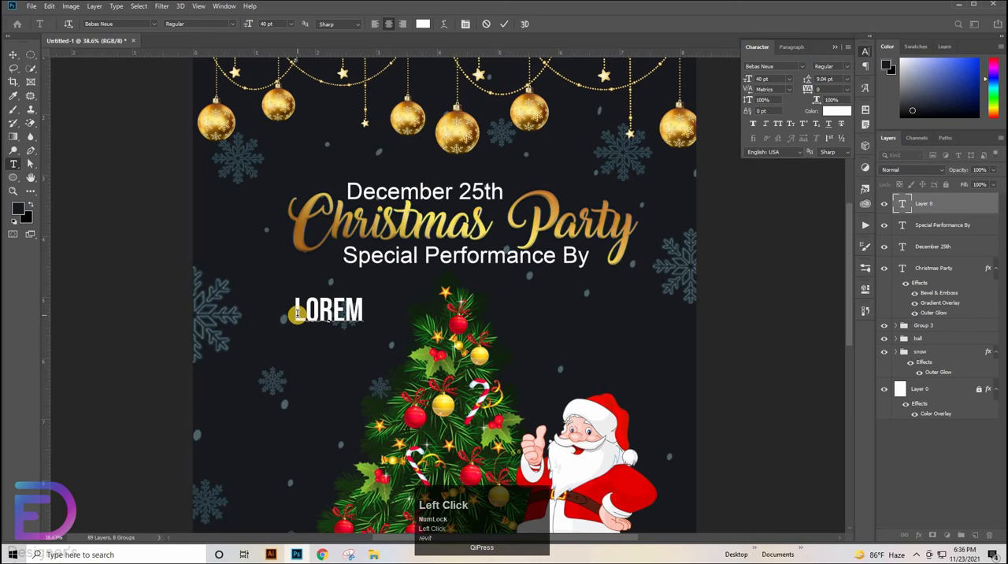
pyautogui.write('DJ')
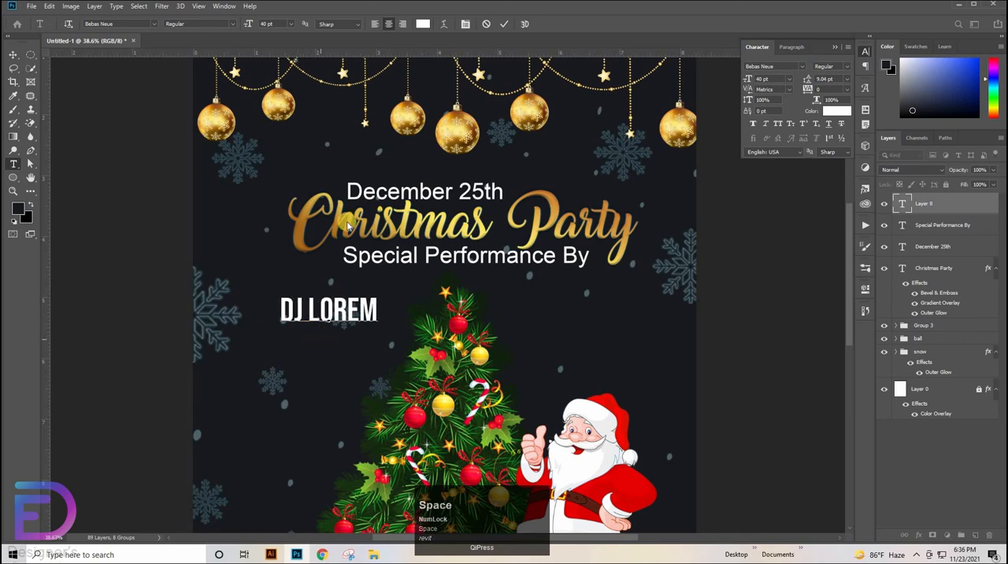
pyautogui.click(502, 24)
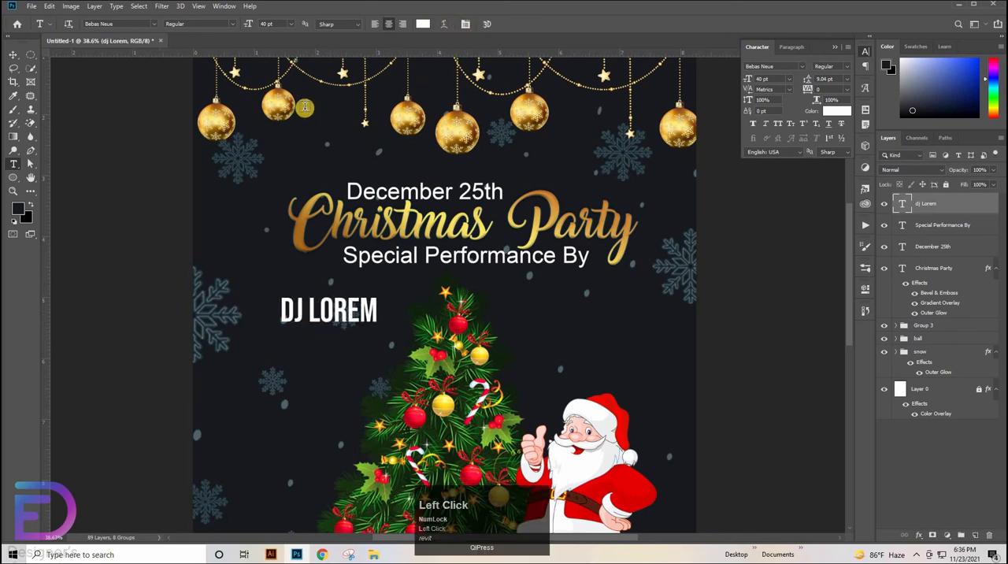
# Scale the DJ LOREM text down to 25.67 pt and place it beneath the start of the Special Performance By line
pyautogui.press('t')
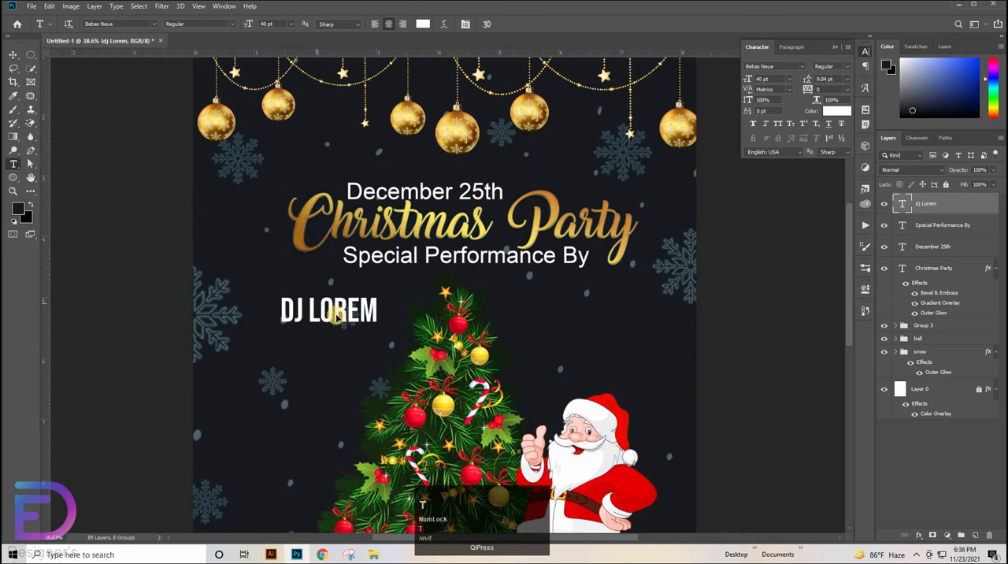
pyautogui.press('v')
pyautogui.moveTo(376, 298)
pyautogui.mouseDown()
pyautogui.moveTo(347, 309)
pyautogui.moveTo(382, 283)
pyautogui.mouseUp()
pyautogui.click(753, 323)
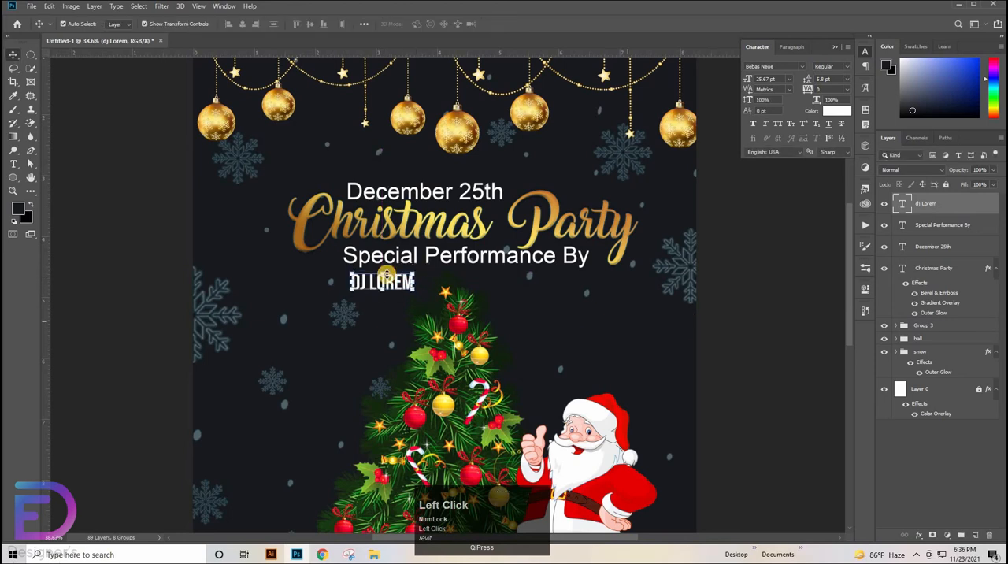
# Duplicate the DJ LOREM text beside the tree and replace the copy's wording with "DJ IPSUM"
pyautogui.moveTo(370, 282); pyautogui.dragTo(337, 340)
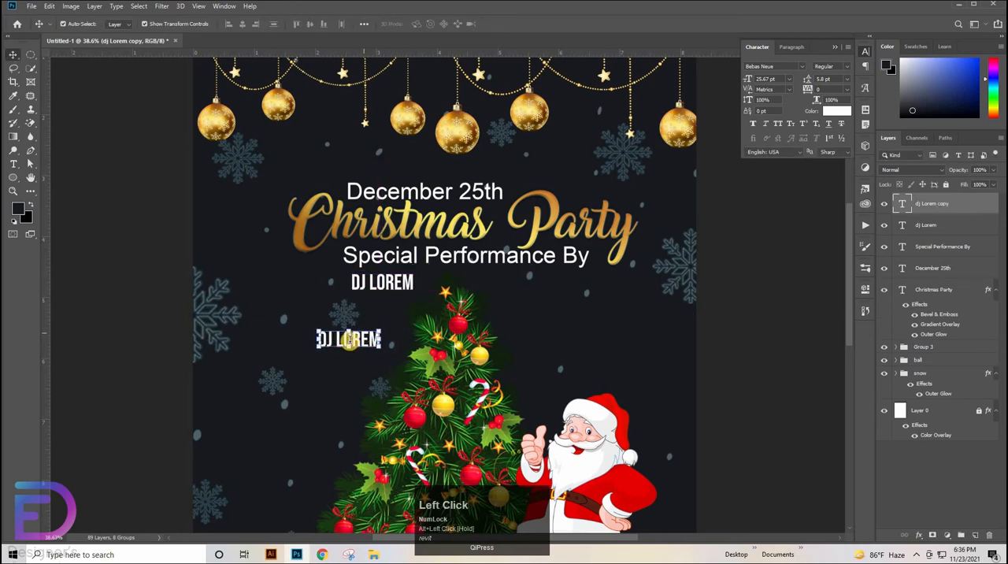
pyautogui.press('t')
pyautogui.hotkey('ctrl', 'a')
pyautogui.write('DJ')
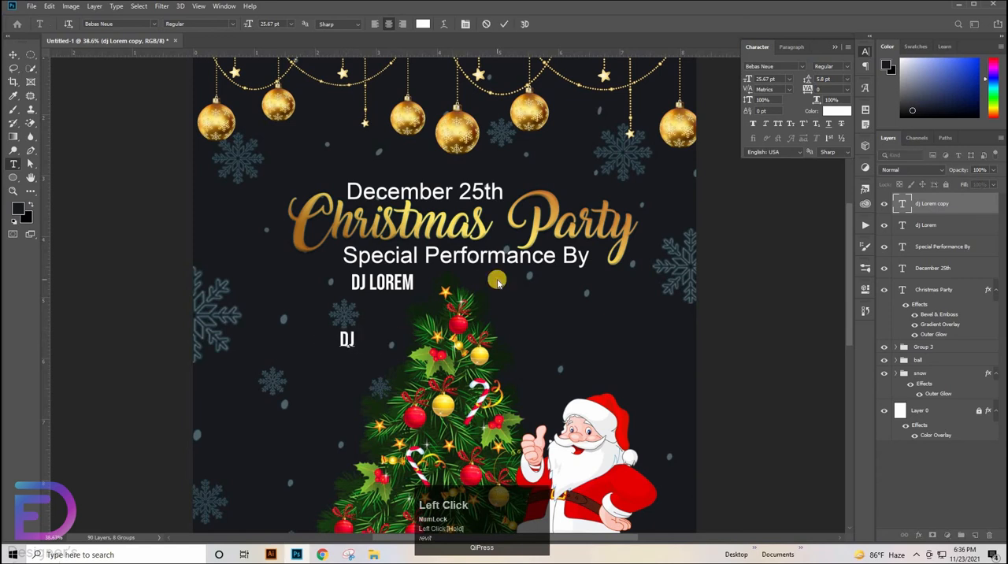
pyautogui.write(' IPSUM')
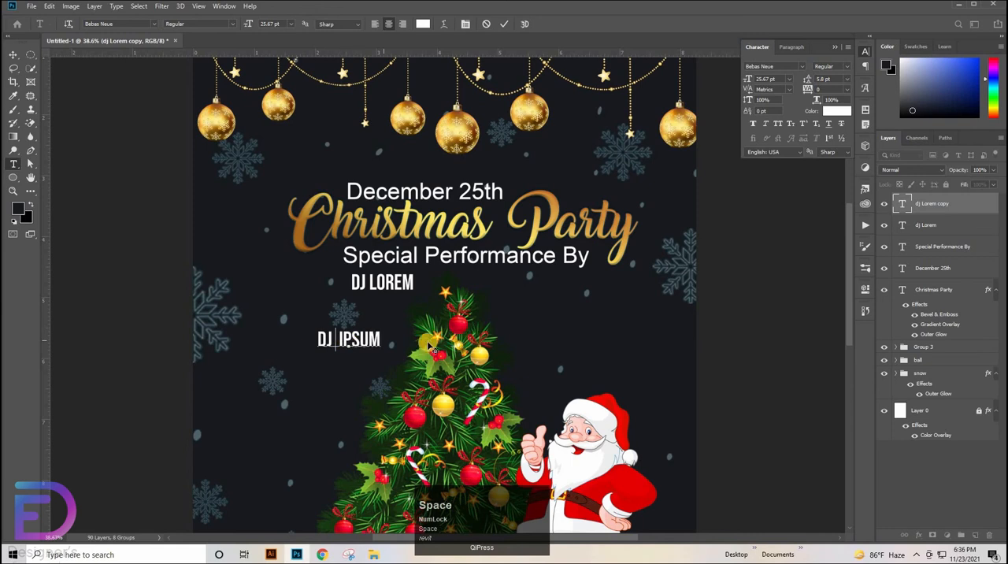
pyautogui.click(501, 25)
# Move the DJ IPSUM text beneath the end of the Special Performance By line and deselect it
pyautogui.press('v')
pyautogui.moveTo(365, 338); pyautogui.dragTo(562, 277)
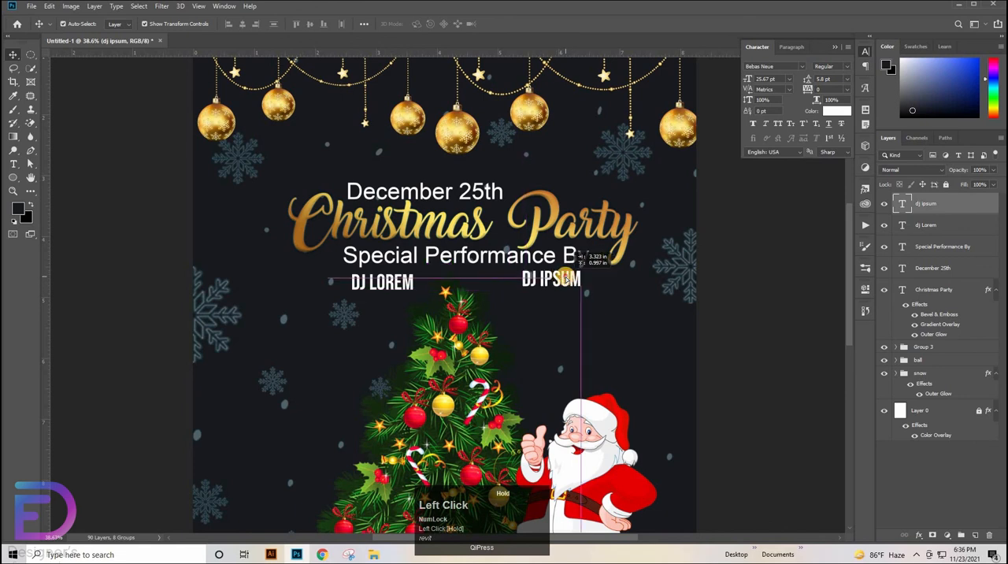
pyautogui.click(579, 291)
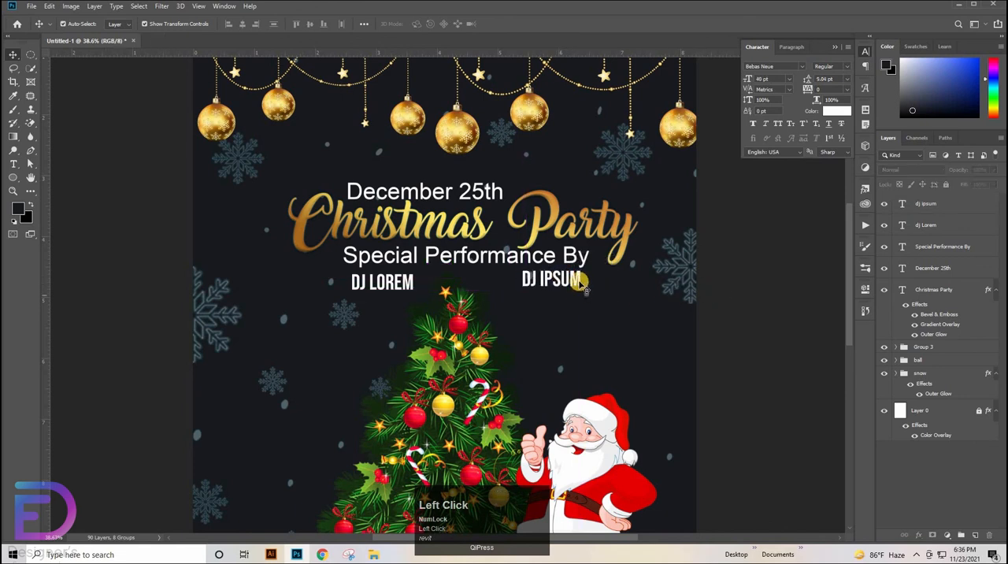
# Nudge DJ LOREM slightly, select it together with DJ IPSUM, and align both names by their vertical centers
pyautogui.click(565, 281)
pyautogui.moveTo(386, 285); pyautogui.dragTo(381, 284)
pyautogui.click(563, 282)
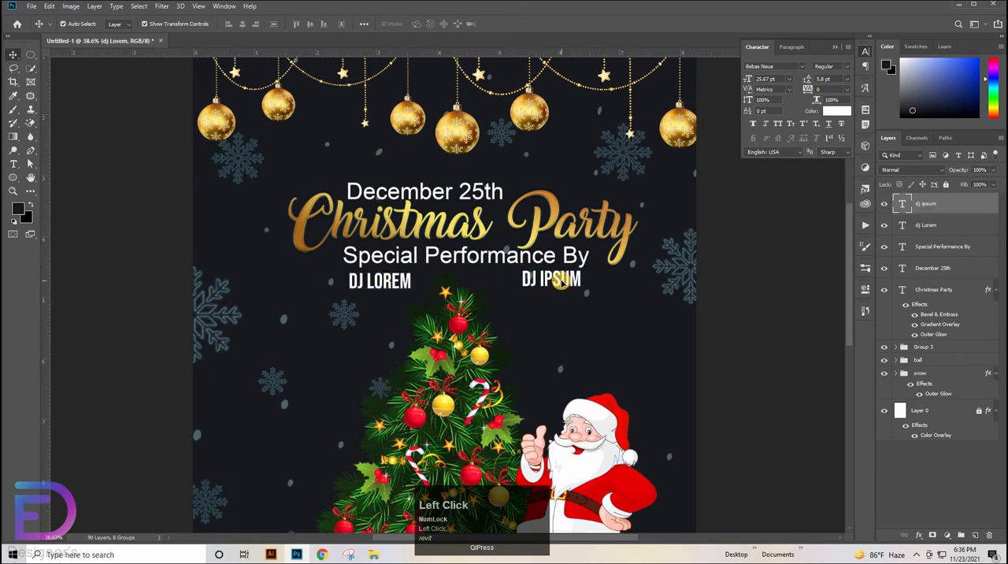
pyautogui.keyDown('shift'); pyautogui.click(403, 285); pyautogui.keyUp('shift')
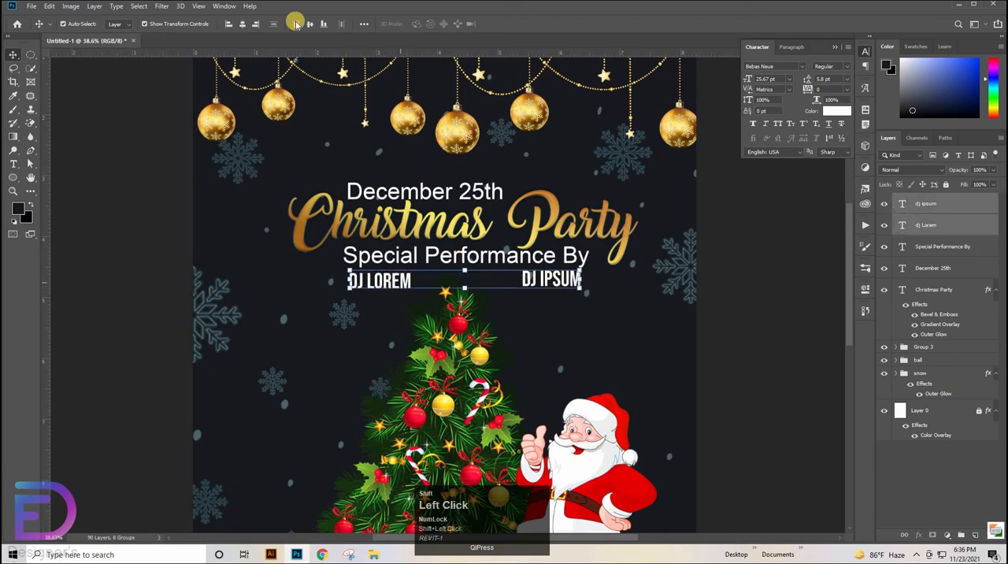
pyautogui.click(309, 27)
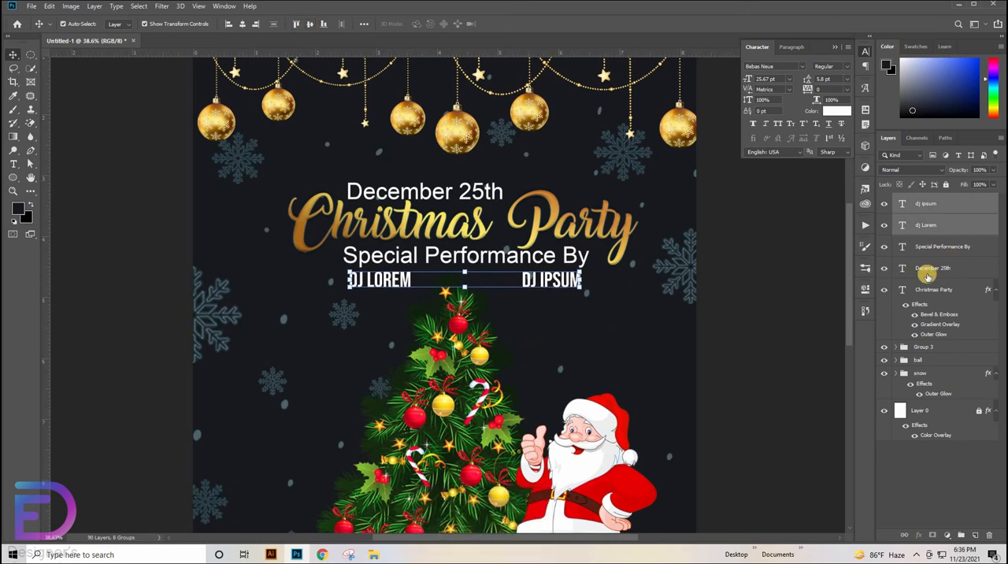
pyautogui.click(928, 272)
pyautogui.moveTo(547, 206); pyautogui.dragTo(530, 212)
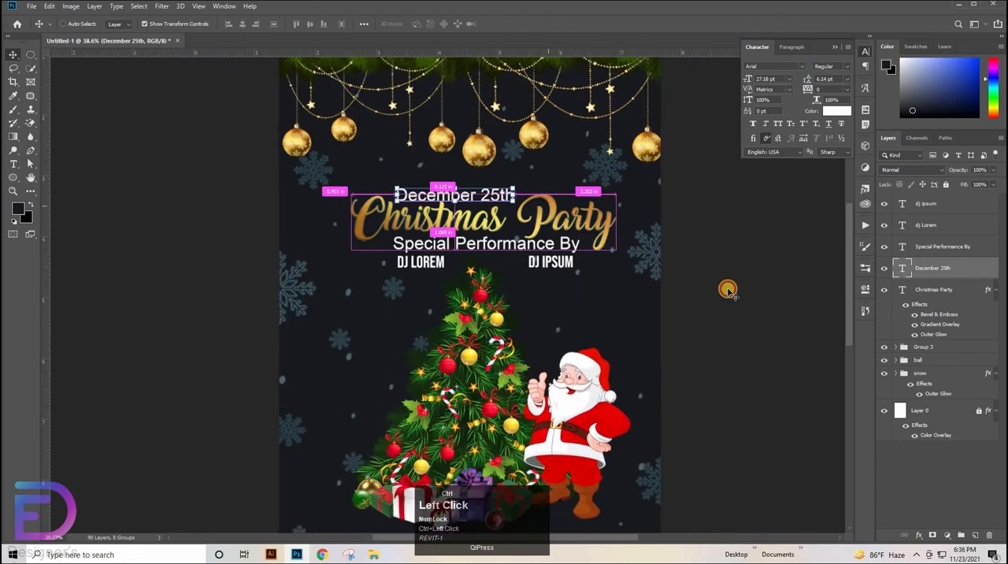
pyautogui.click(938, 292)
pyautogui.keyDown('shift'); pyautogui.click(936, 219); pyautogui.keyUp('shift')
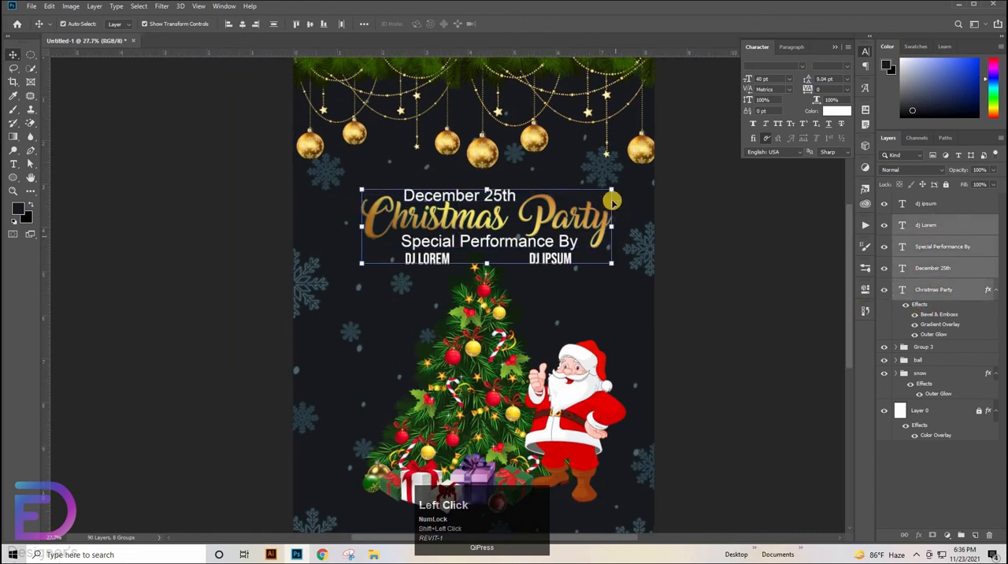
pyautogui.moveTo(612, 188); pyautogui.dragTo(629, 182)
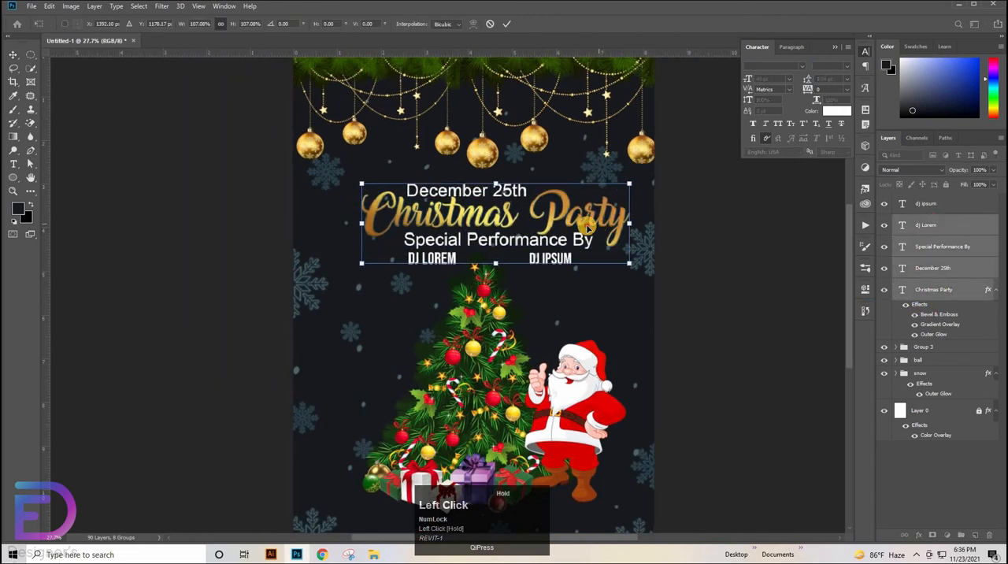
pyautogui.moveTo(597, 229); pyautogui.dragTo(586, 232)
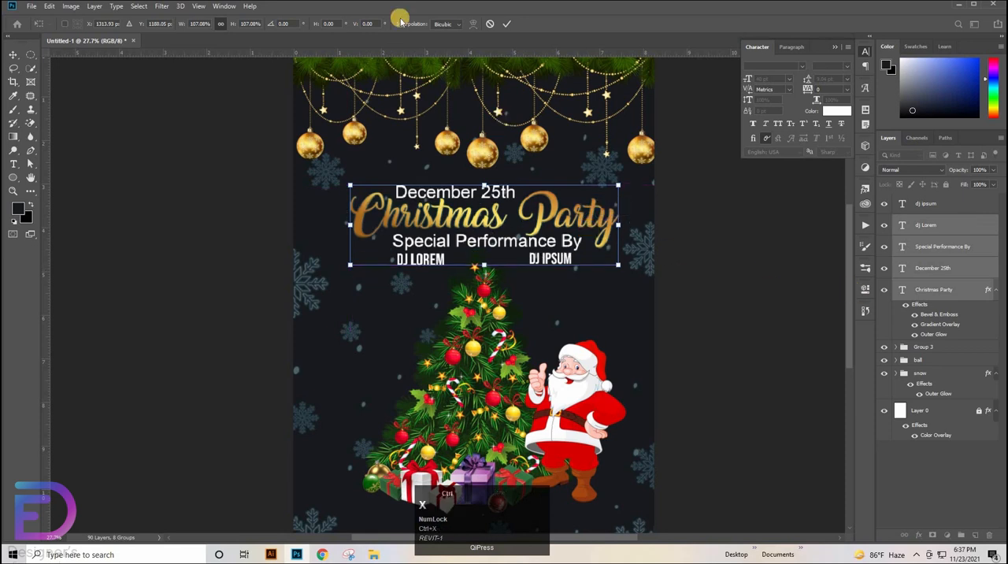
pyautogui.click(489, 24)
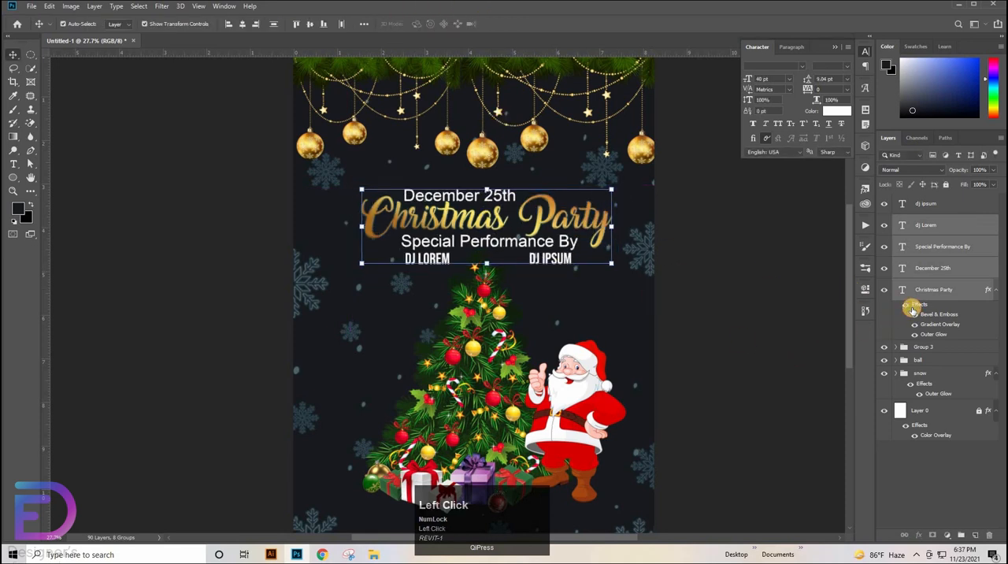
# Select all five text layers, from Christmas Party to DJ IPSUM, and scale them together to 112.34%
pyautogui.click(883, 290)
pyautogui.click(883, 291)
pyautogui.click(934, 296)
pyautogui.keyDown('shift'); pyautogui.click(926, 200); pyautogui.keyUp('shift')
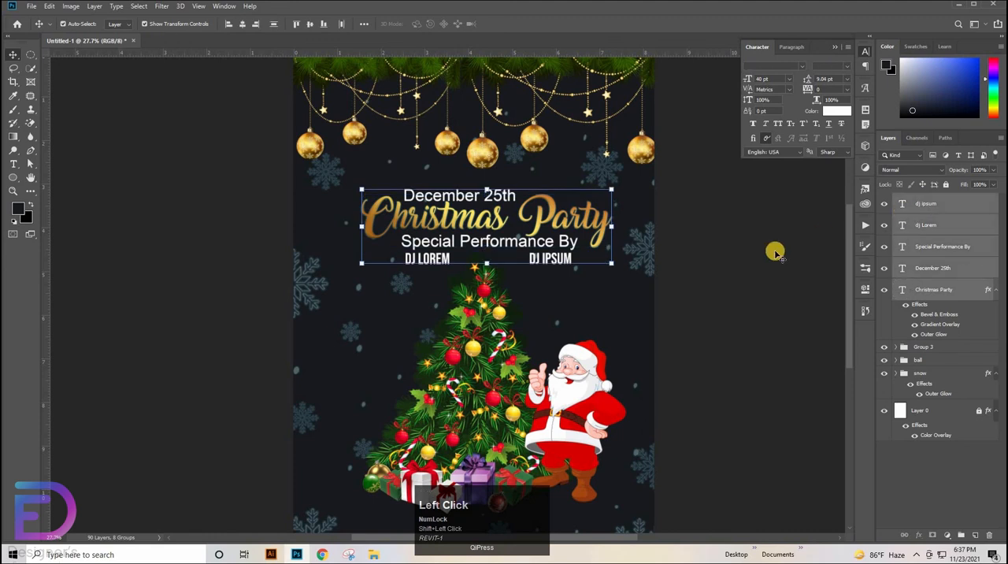
pyautogui.hotkey('ctrl', 't')
pyautogui.moveTo(495, 189); pyautogui.dragTo(510, 226)
pyautogui.click(711, 313)
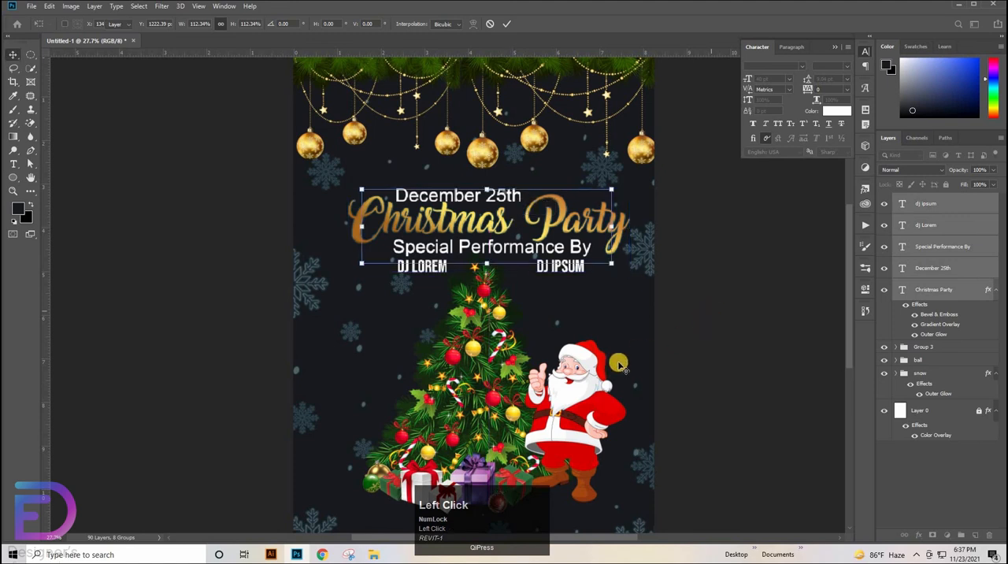
# Start a new text line over the tree in Arial at 20 pt and shift it toward the tree's edge
pyautogui.moveTo(546, 378); pyautogui.dragTo(614, 400)
pyautogui.moveTo(628, 372); pyautogui.dragTo(603, 125)
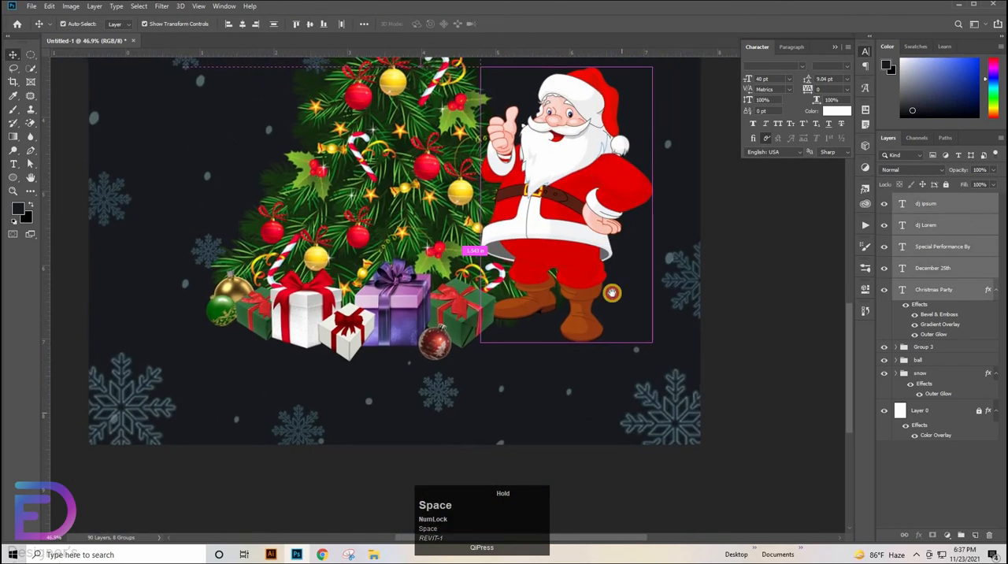
pyautogui.moveTo(612, 292); pyautogui.dragTo(625, 361)
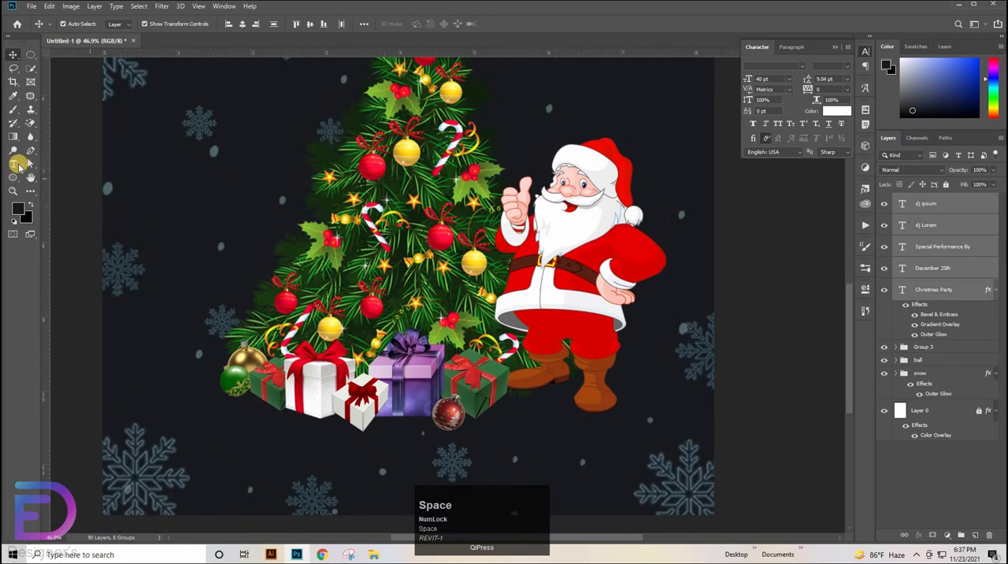
pyautogui.click(15, 163)
pyautogui.click(374, 258)
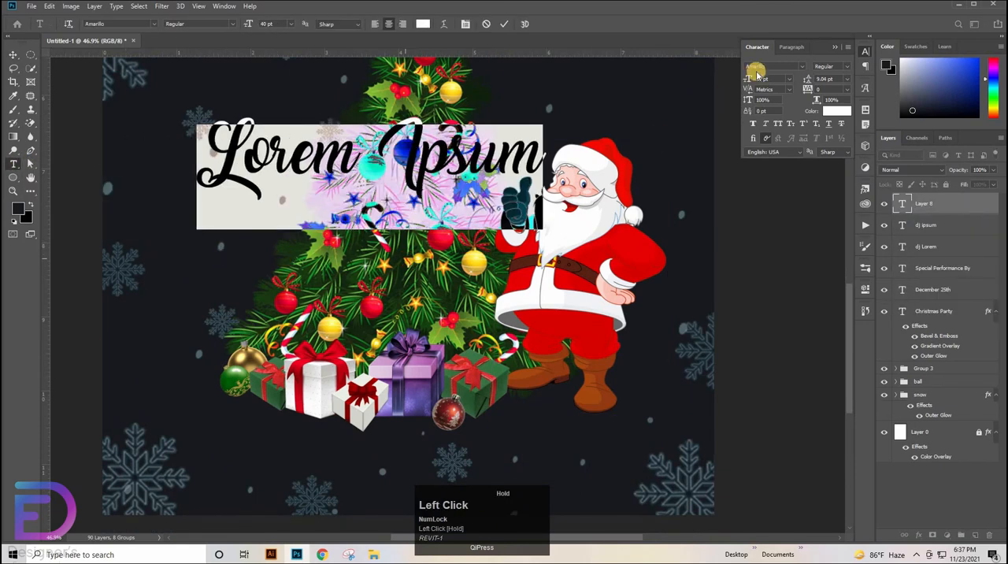
pyautogui.click(802, 66)
pyautogui.click(778, 110)
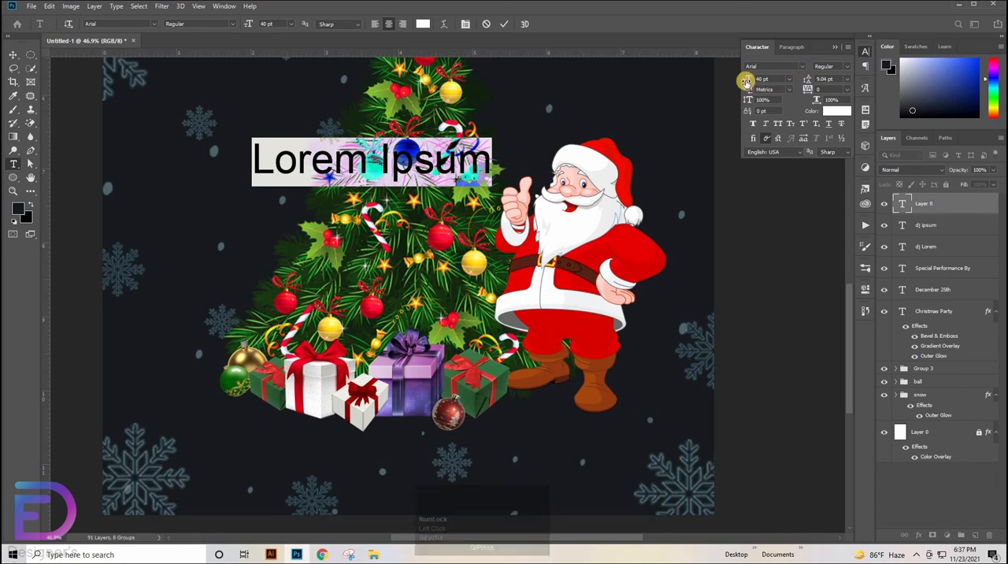
pyautogui.moveTo(747, 81); pyautogui.dragTo(735, 82)
pyautogui.moveTo(349, 233); pyautogui.dragTo(287, 239)
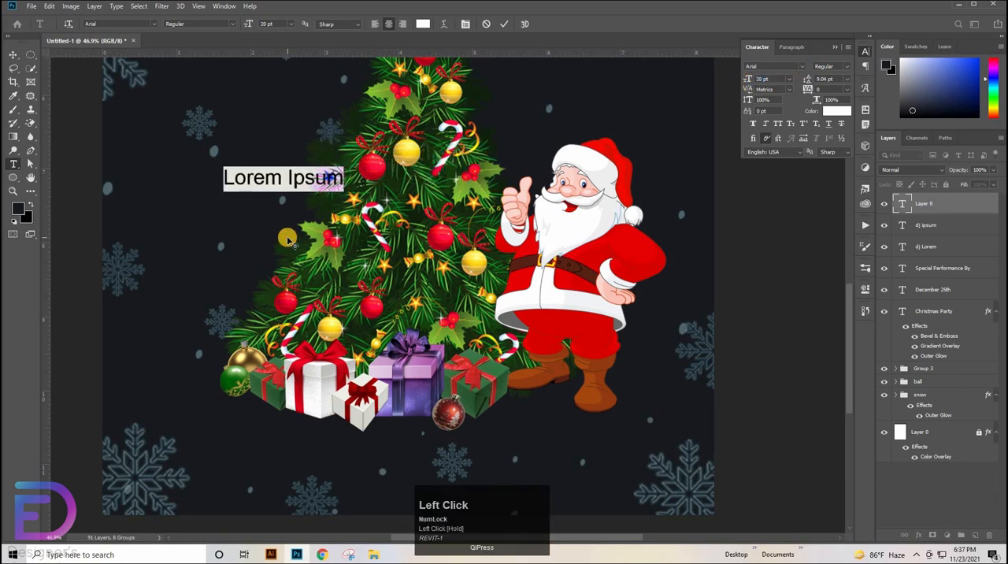
# Replace the placeholder text with "FOR TICKETS & DETAILS"
pyautogui.write('F')
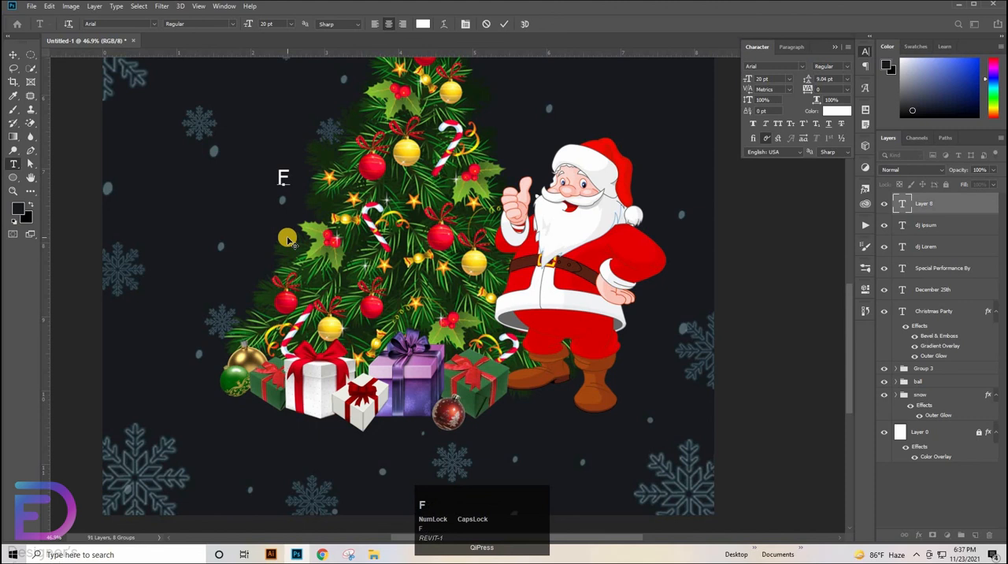
pyautogui.write('OR TICK')
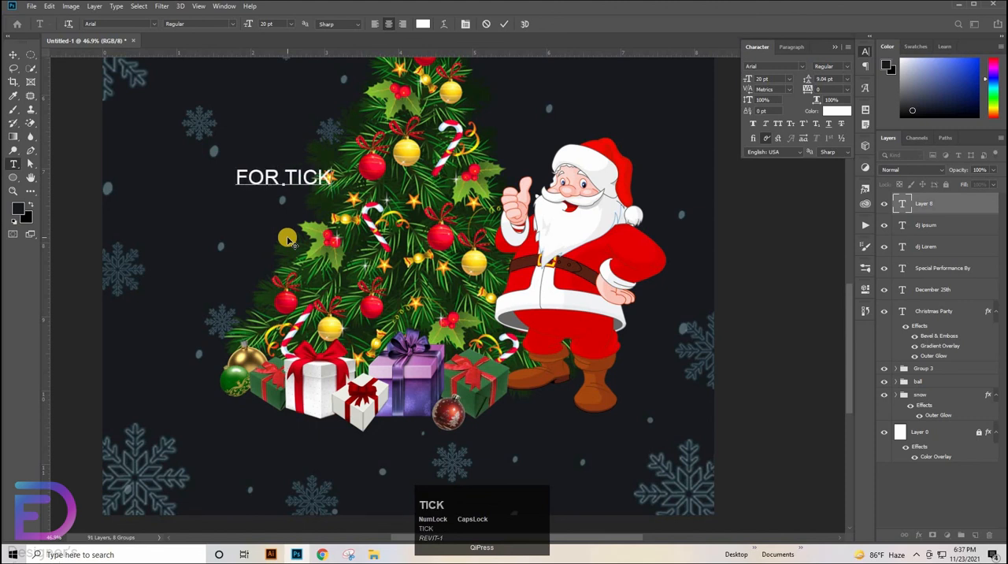
pyautogui.write('ETS & ')
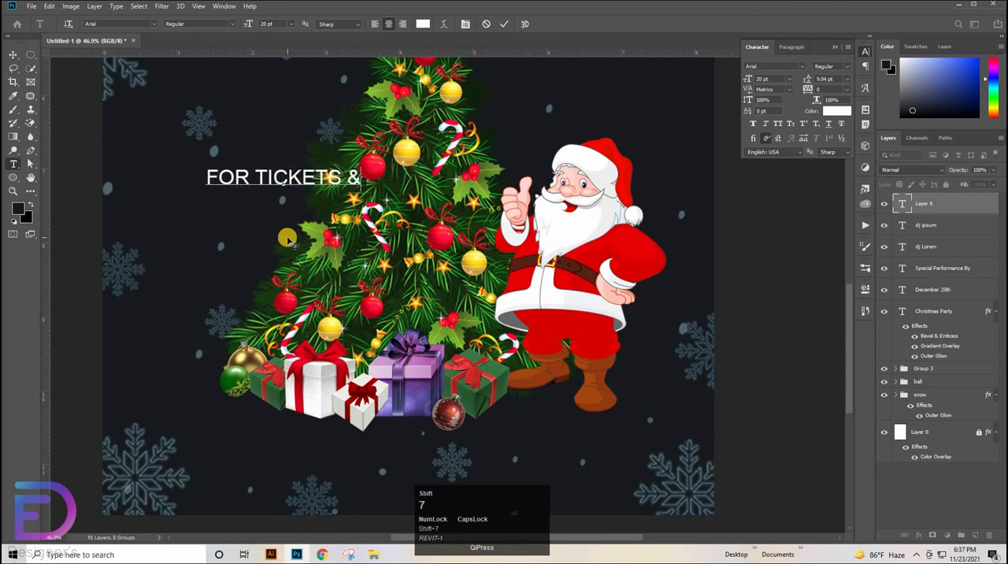
pyautogui.write('DE')
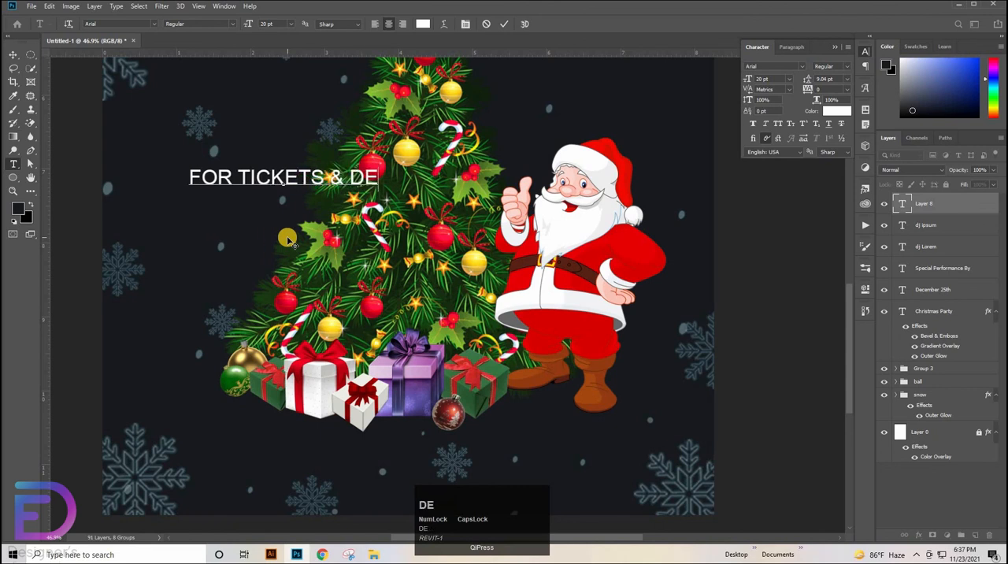
pyautogui.write('TAILS')
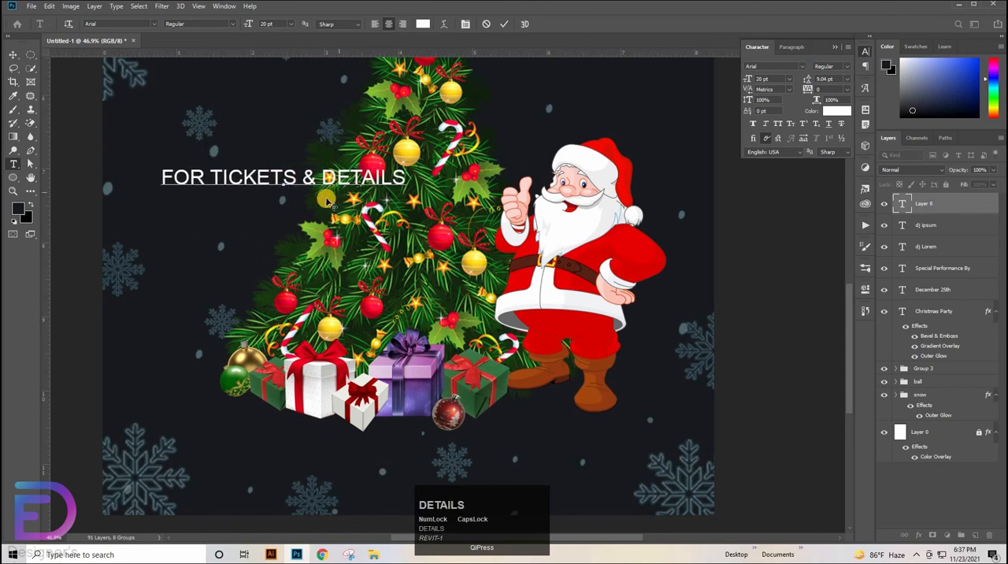
# Move the FOR TICKETS & DETAILS line directly beneath the gifts at the foot of the poster
pyautogui.moveTo(327, 202); pyautogui.dragTo(458, 464)
pyautogui.scroll(-3, 479, 400)
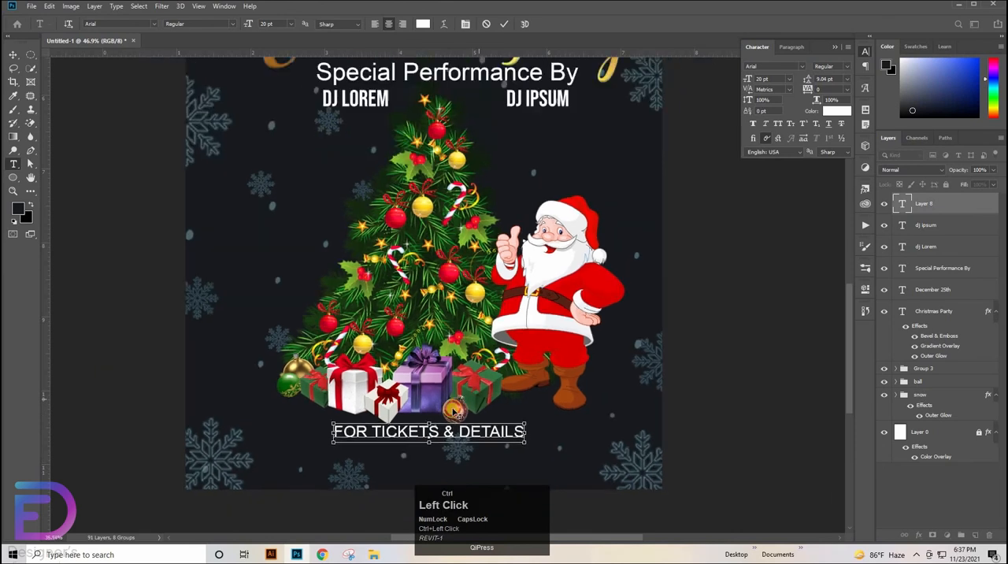
pyautogui.moveTo(454, 412); pyautogui.dragTo(432, 444)
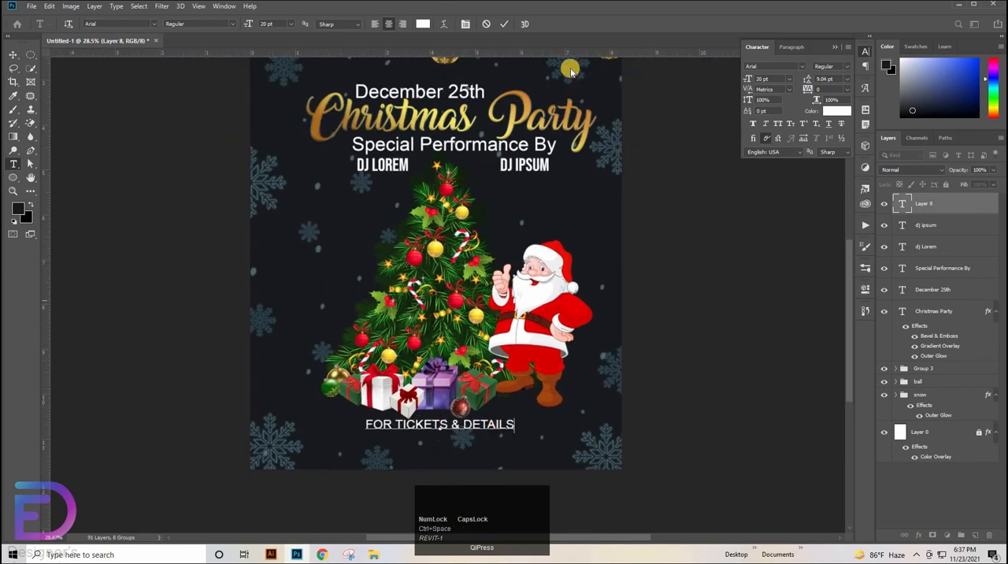
pyautogui.click(504, 24)
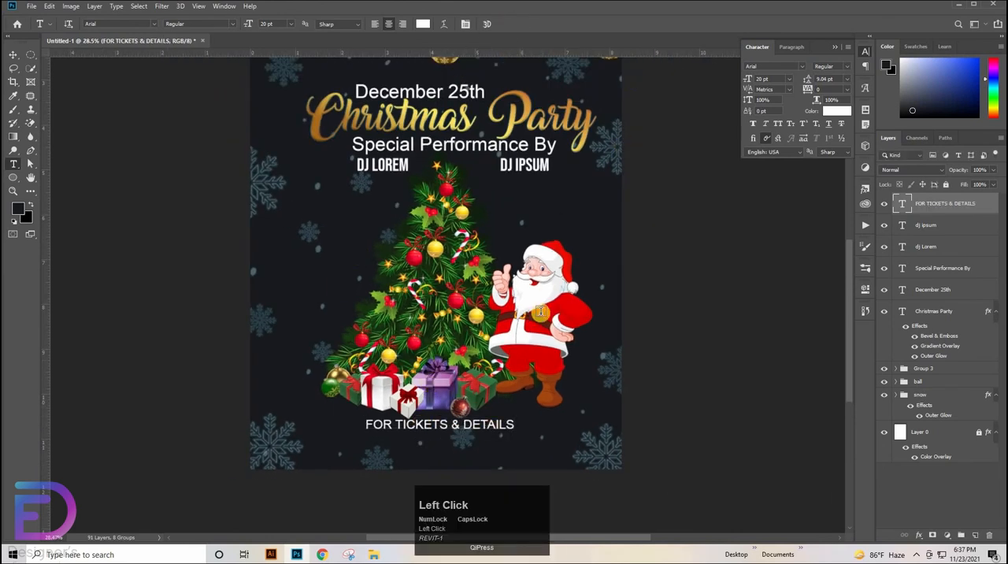
pyautogui.click(357, 268)
pyautogui.press('BackSpace')
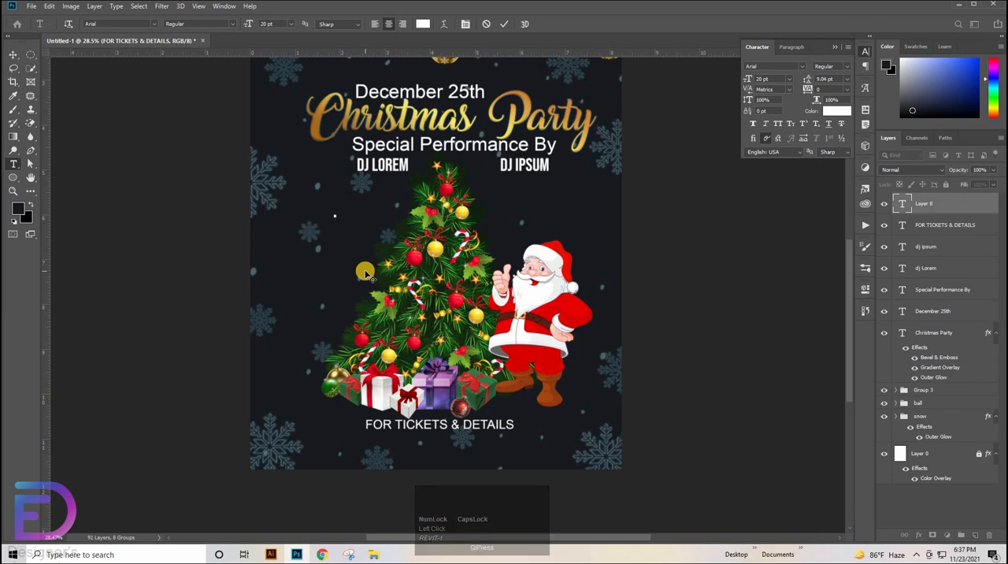
pyautogui.write('www')
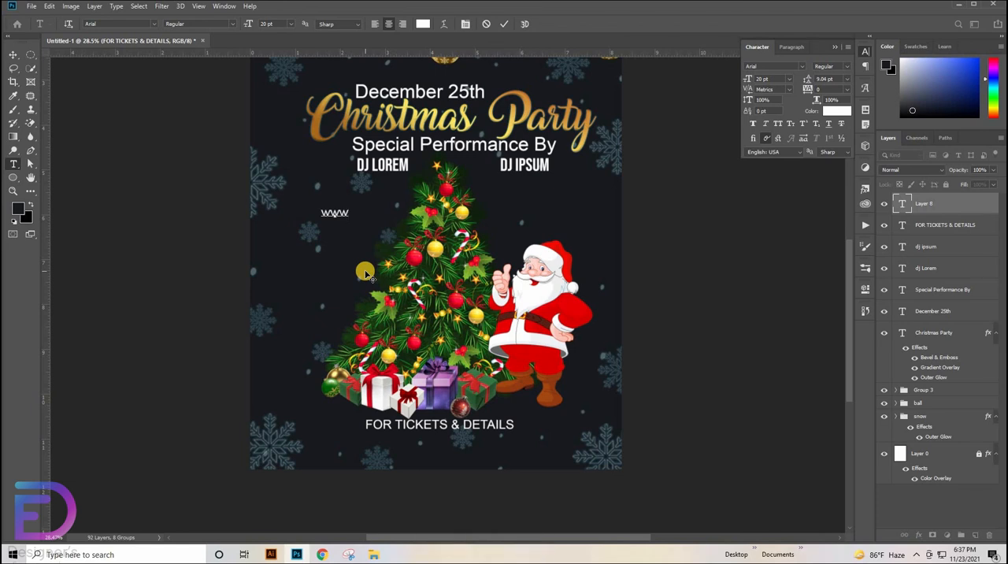
pyautogui.write('.webs')
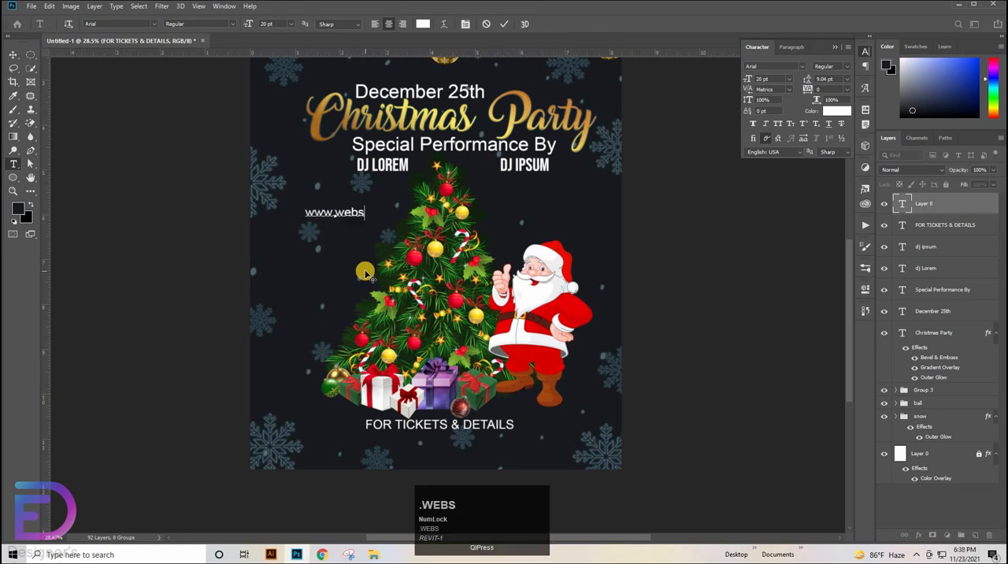
pyautogui.write('iten')
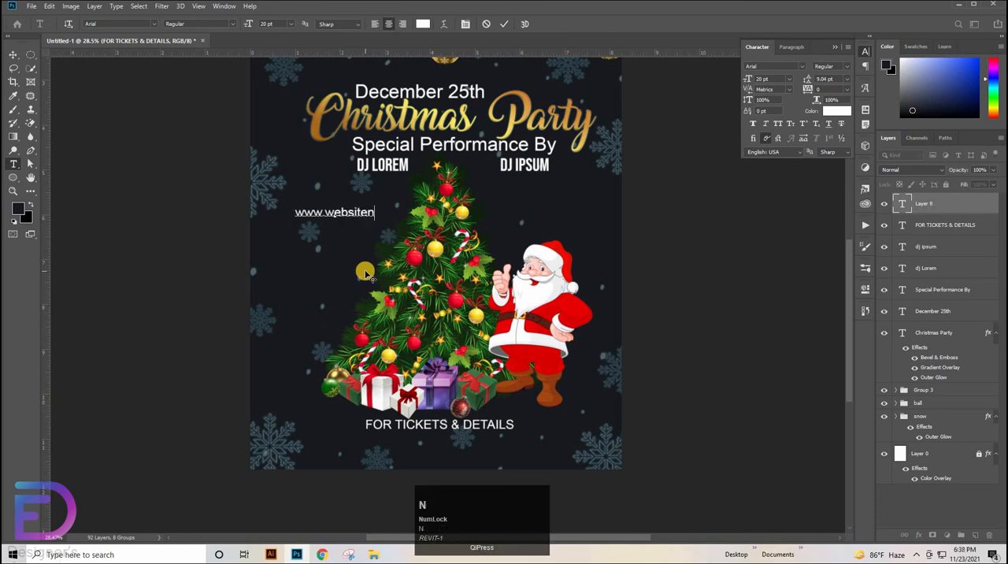
pyautogui.write('ame.com')
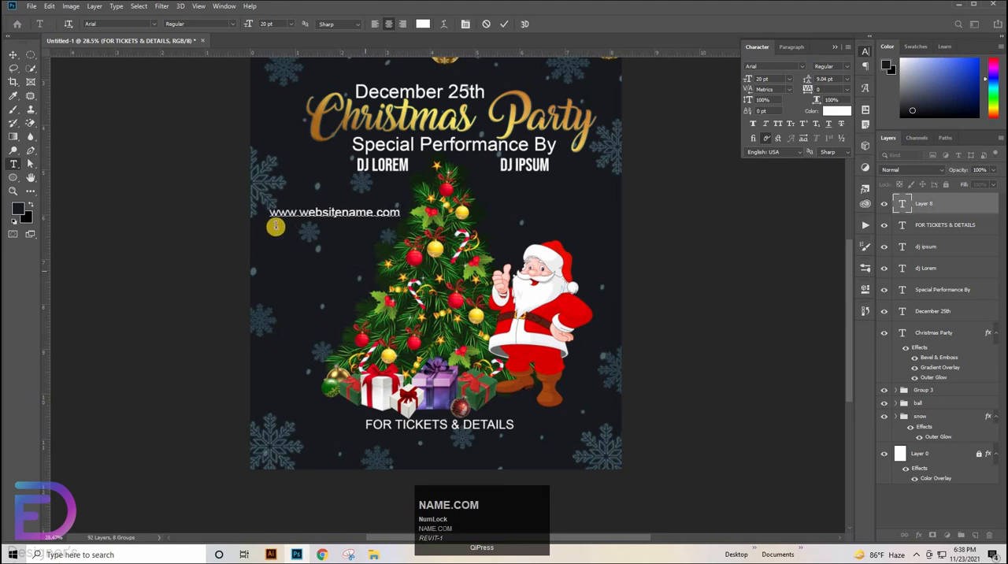
pyautogui.scroll(1, 274, 222)
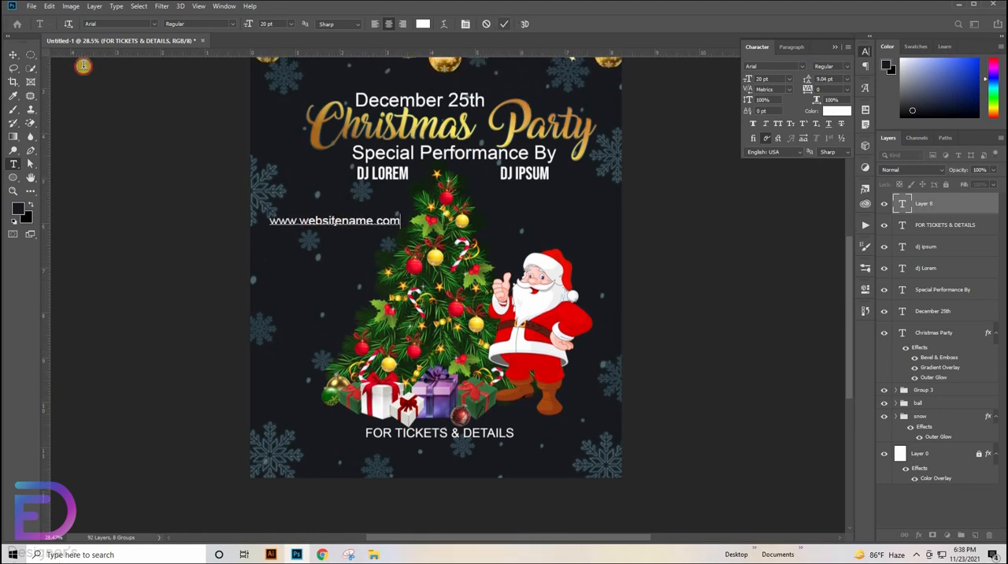
pyautogui.click(11, 56)
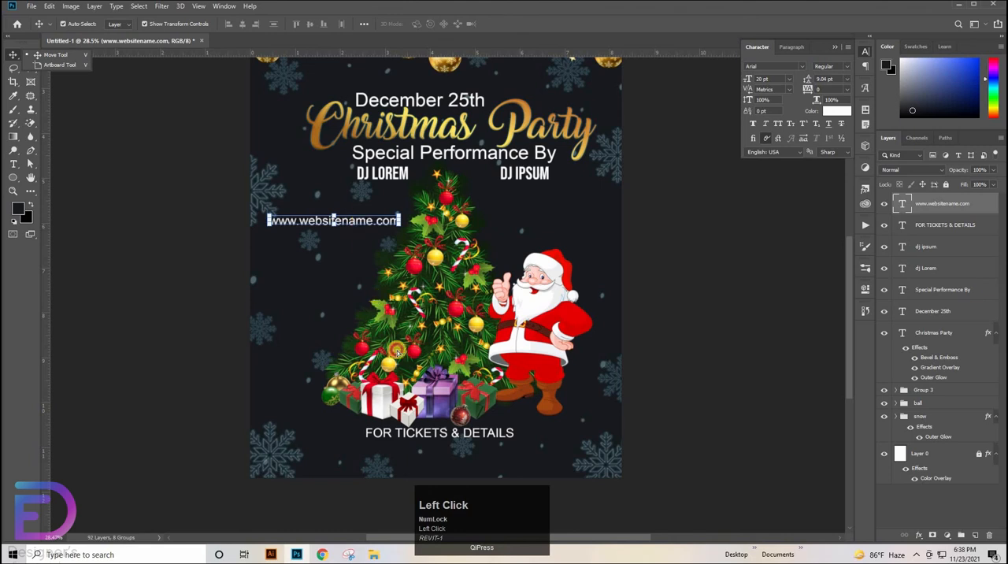
pyautogui.moveTo(359, 222); pyautogui.dragTo(465, 452)
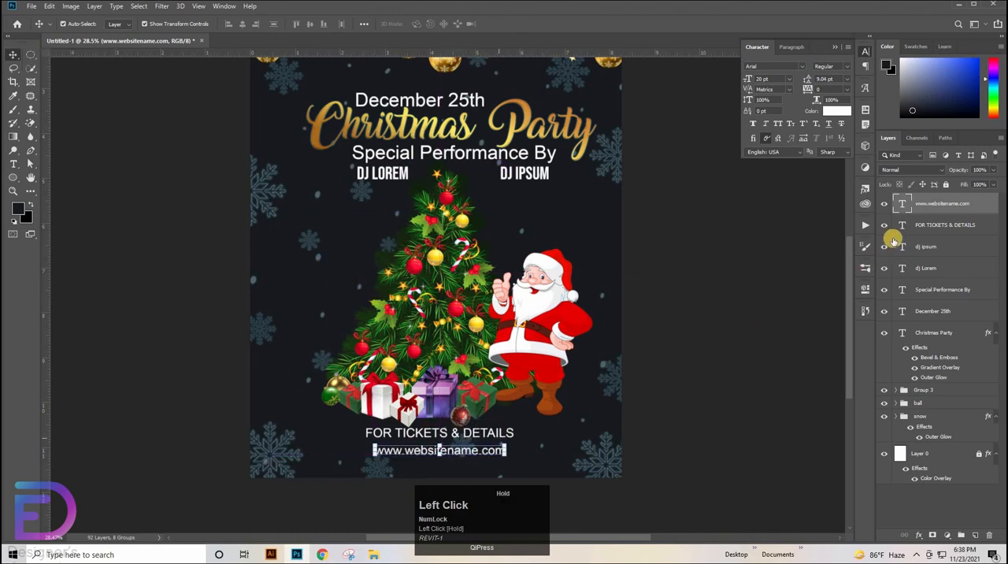
pyautogui.keyDown('shift'); pyautogui.click(930, 223); pyautogui.keyUp('shift')
pyautogui.click(239, 24)
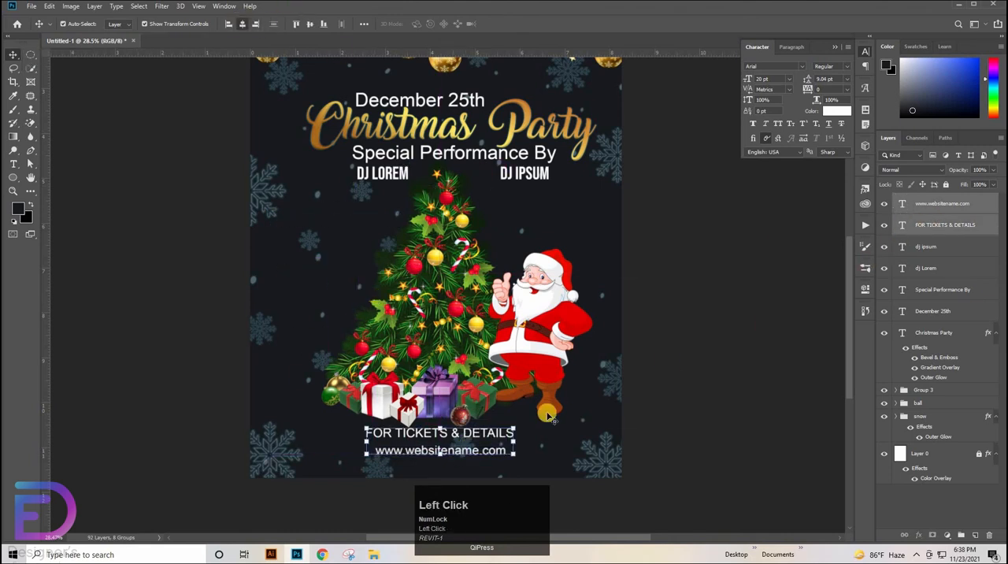
pyautogui.click(523, 432)
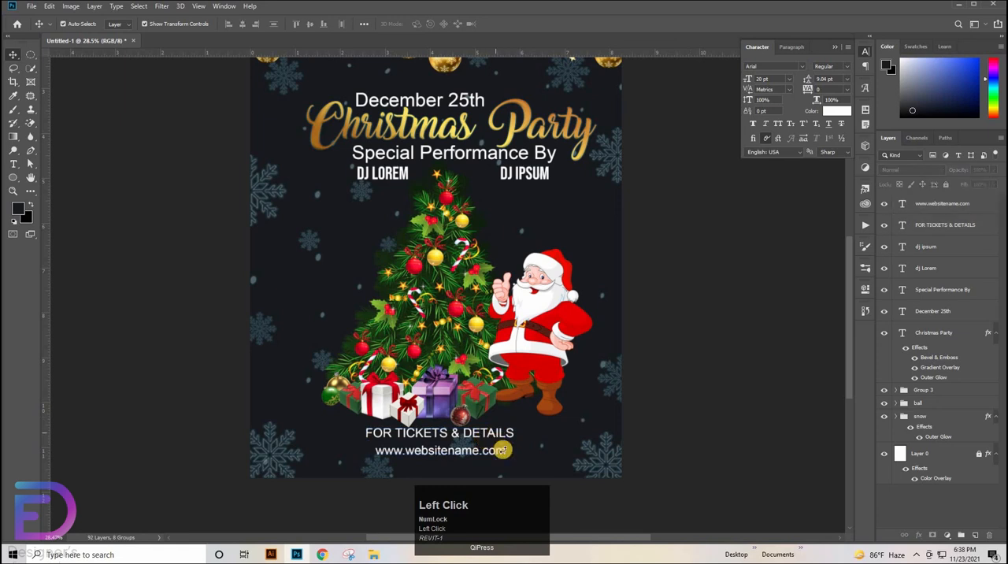
pyautogui.click(500, 433)
pyautogui.keyDown('shift'); pyautogui.click(915, 201); pyautogui.keyUp('shift')
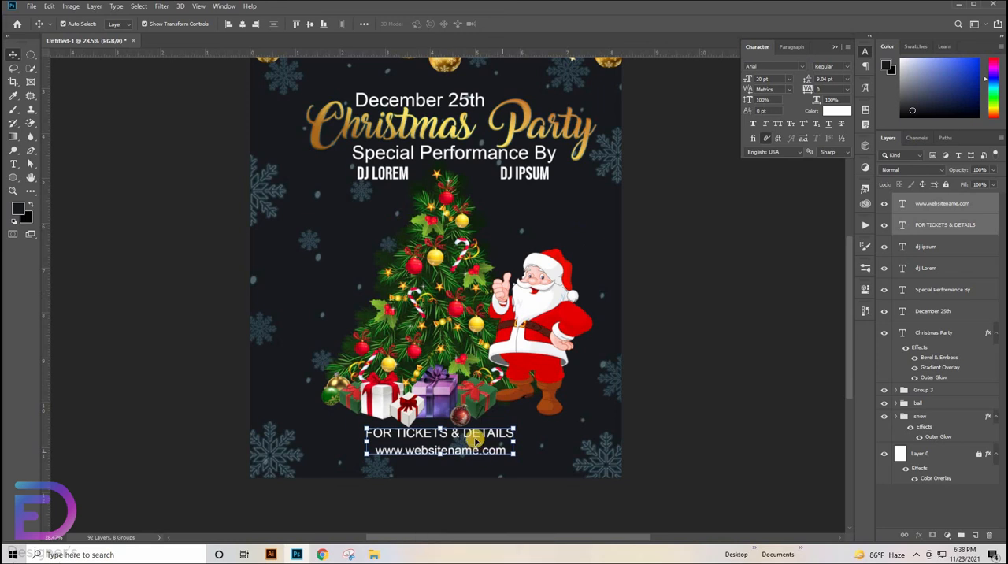
pyautogui.moveTo(476, 439); pyautogui.dragTo(481, 443)
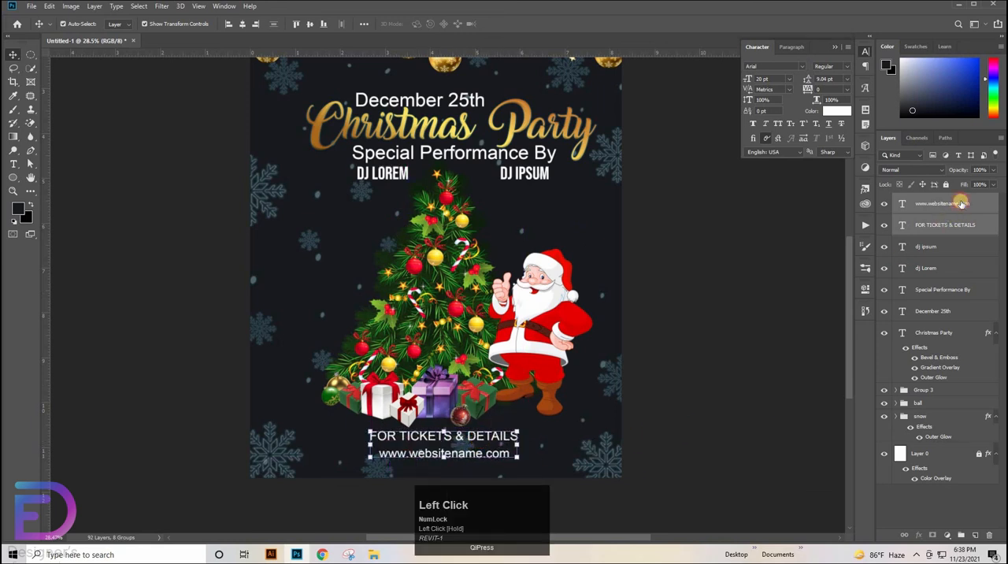
# Nudge only the FOR TICKETS & DETAILS line down until it sits tightly above the website address
pyautogui.click(961, 204)
pyautogui.click(960, 228)
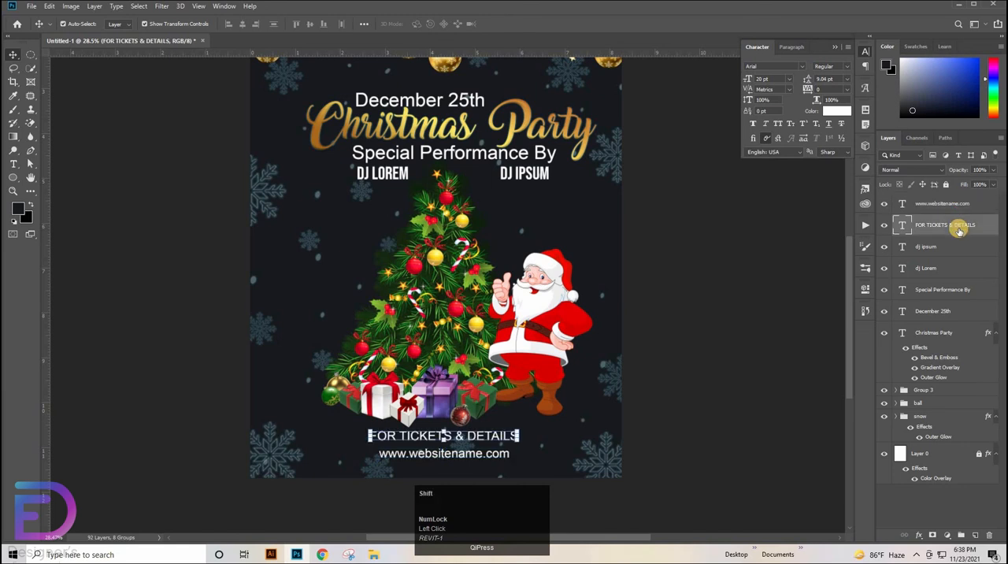
pyautogui.hotkey('shift', 'Down')
pyautogui.hotkey('shift', 'Down')
pyautogui.hotkey('shift', 'Down')
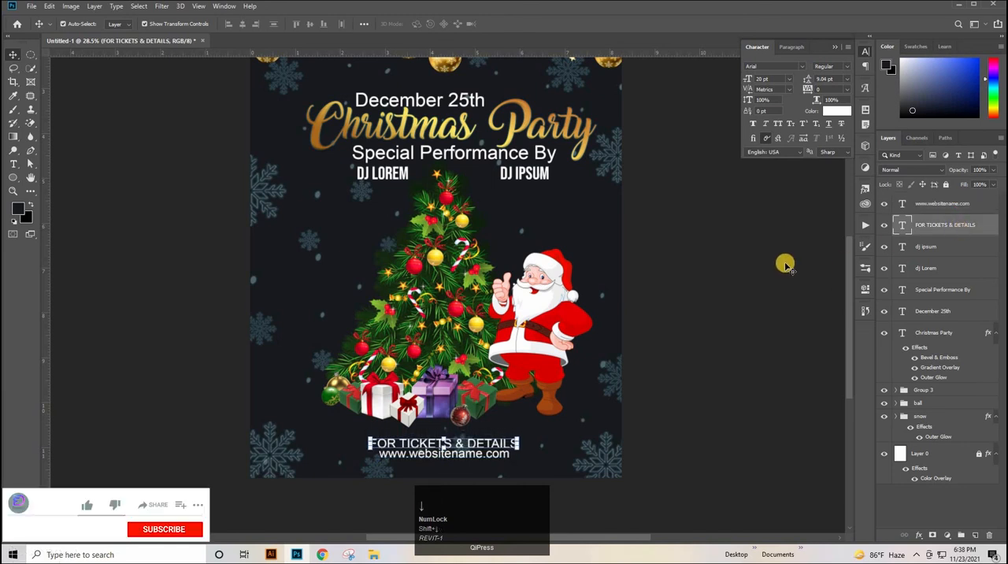
pyautogui.keyDown('ctrl'); pyautogui.click(744, 252); pyautogui.keyUp('ctrl')
pyautogui.hotkey('ctrl', '0')
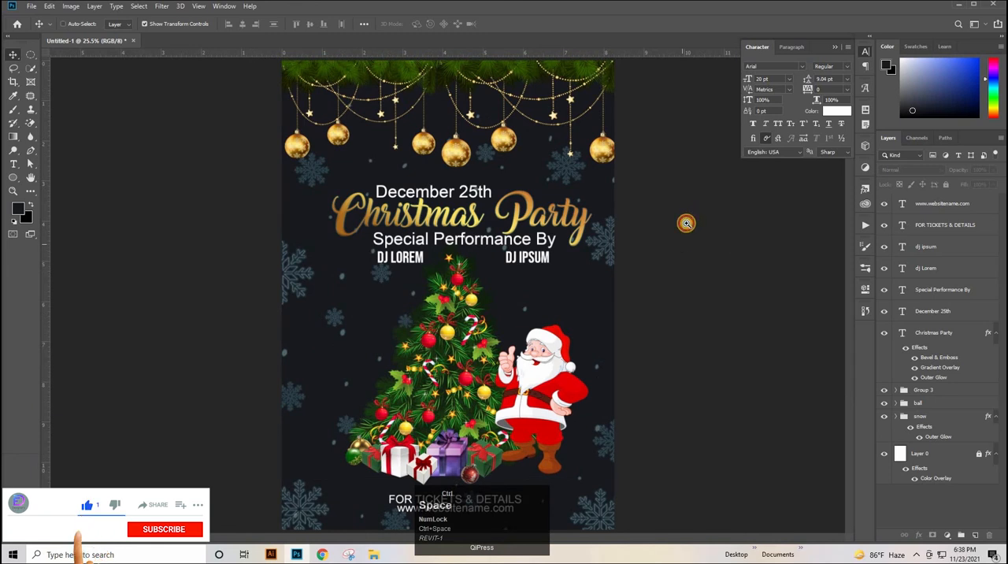
pyautogui.moveTo(686, 224); pyautogui.dragTo(867, 246)
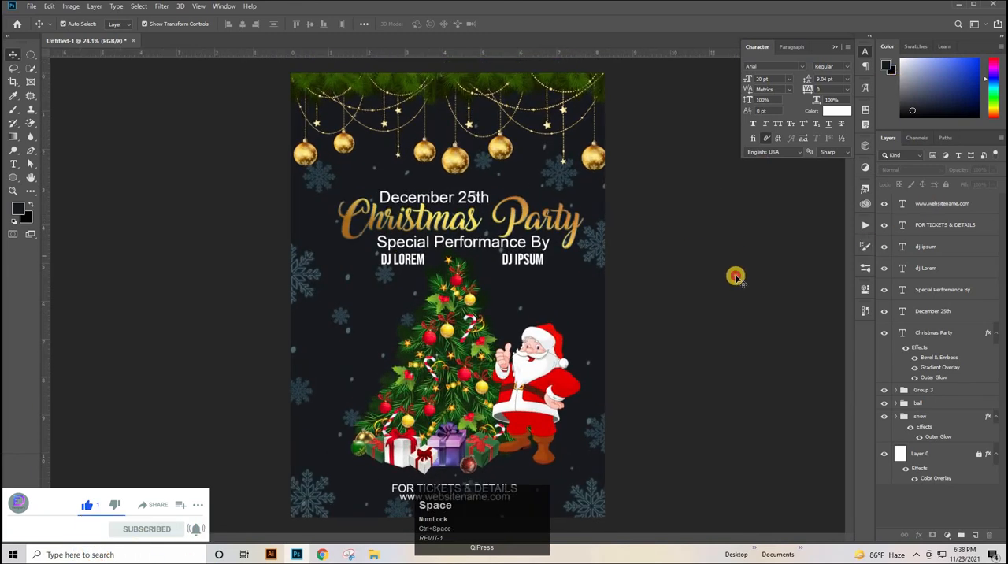
pyautogui.click(735, 277)
pyautogui.click(946, 203)
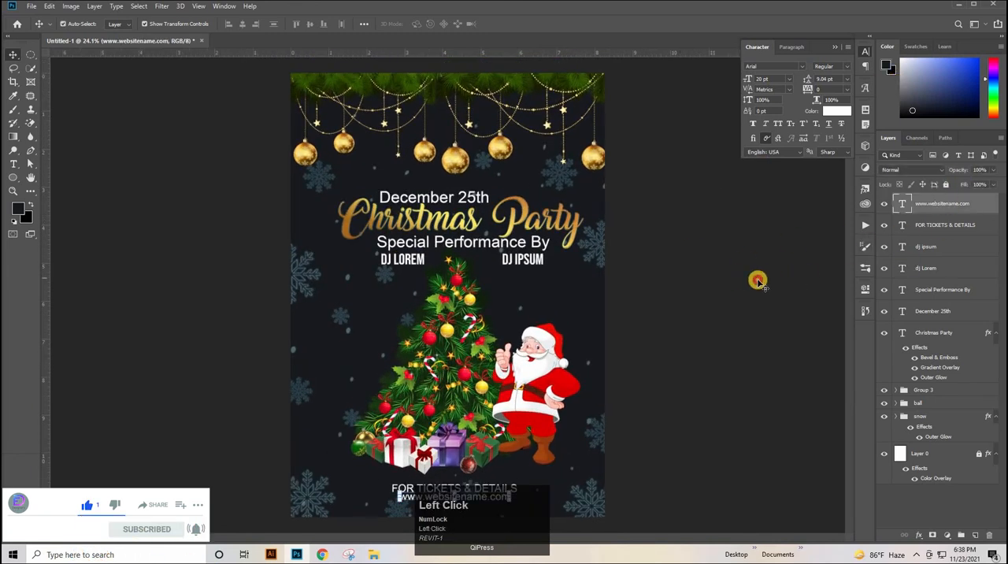